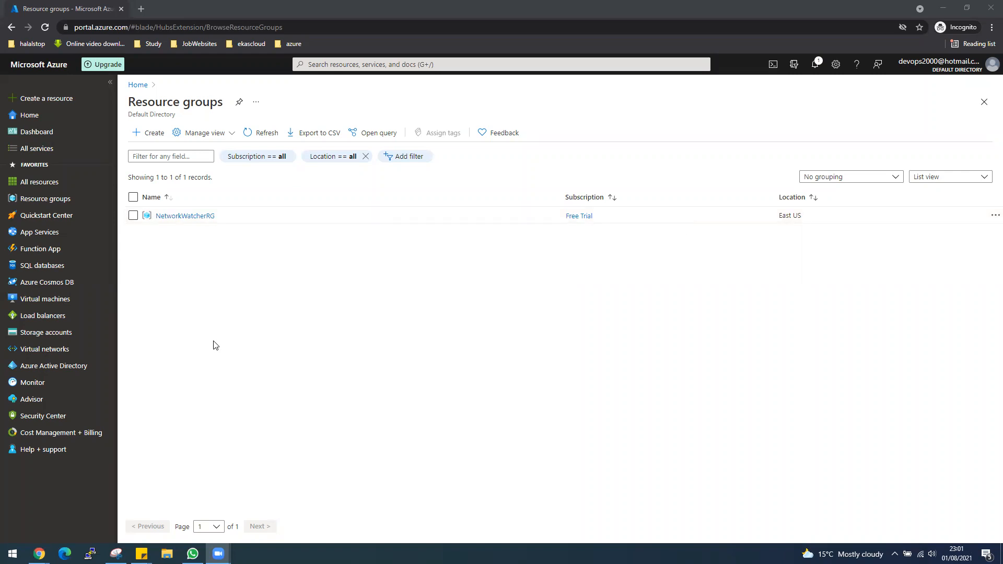
Step: Create resource group RGEASTUS in (US) East US under the Free Trial subscription
left_click_drag(52, 198, 208, 240)
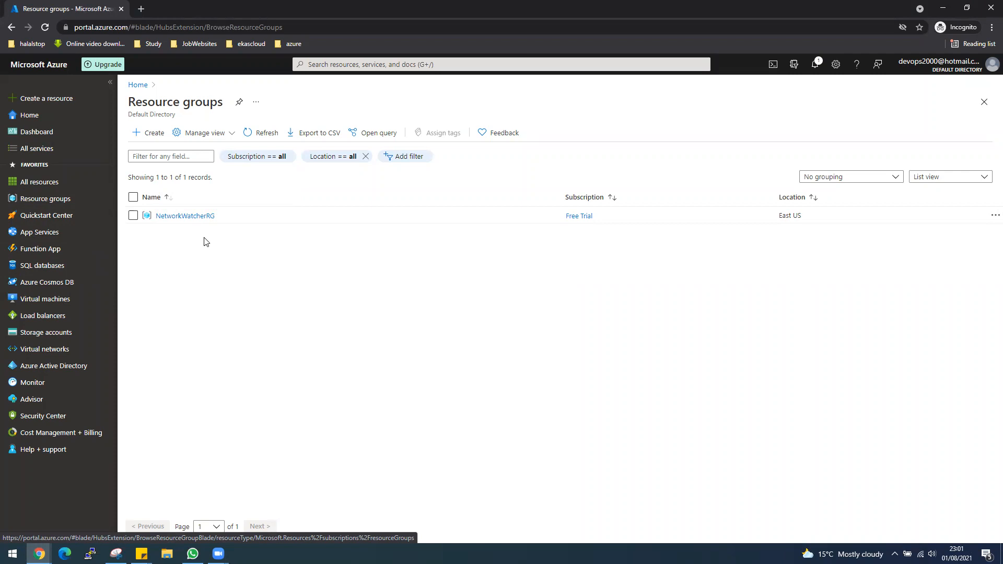
left_click(45, 353)
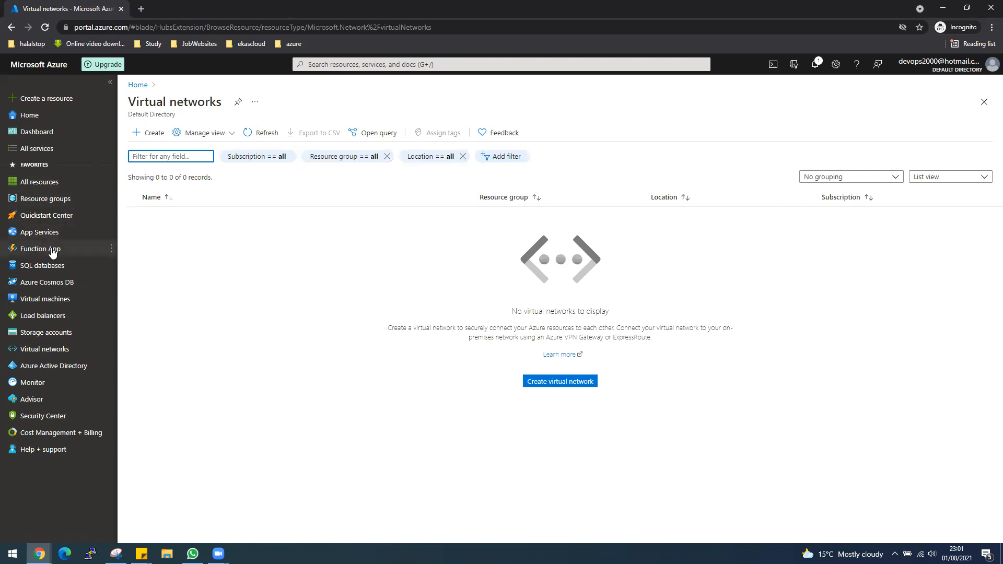
left_click(47, 201)
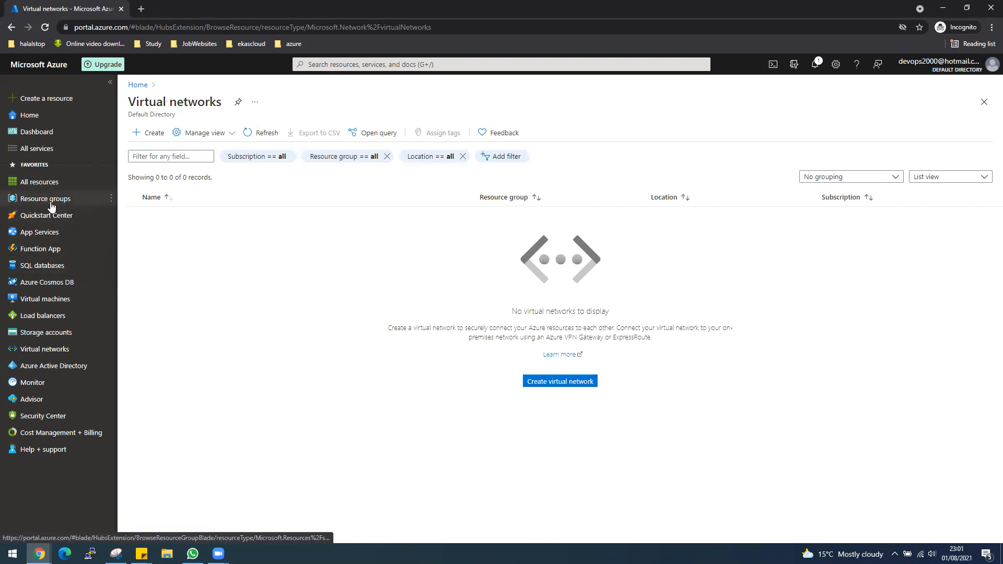
left_click(149, 133)
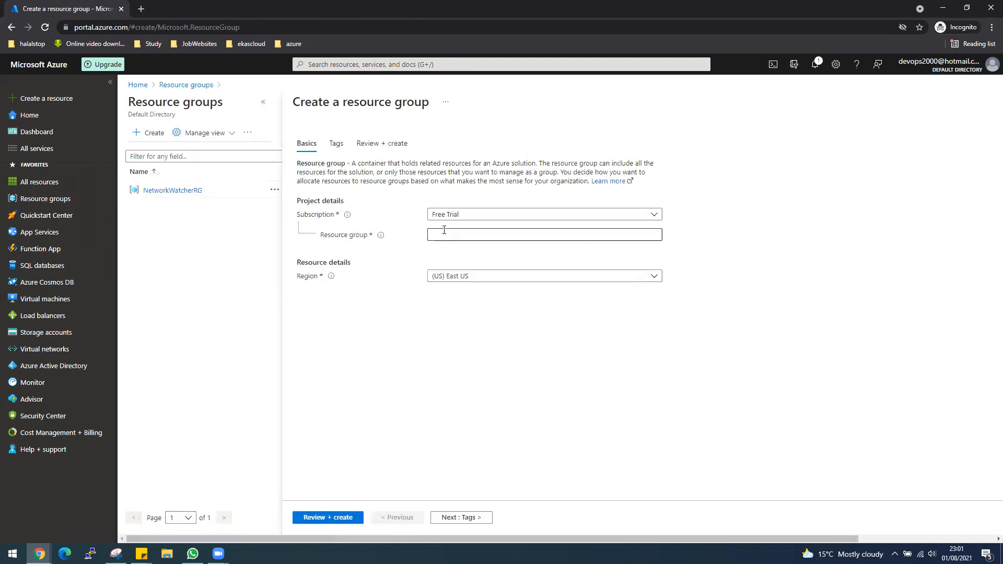
left_click(444, 231)
type("RGEASTUS")
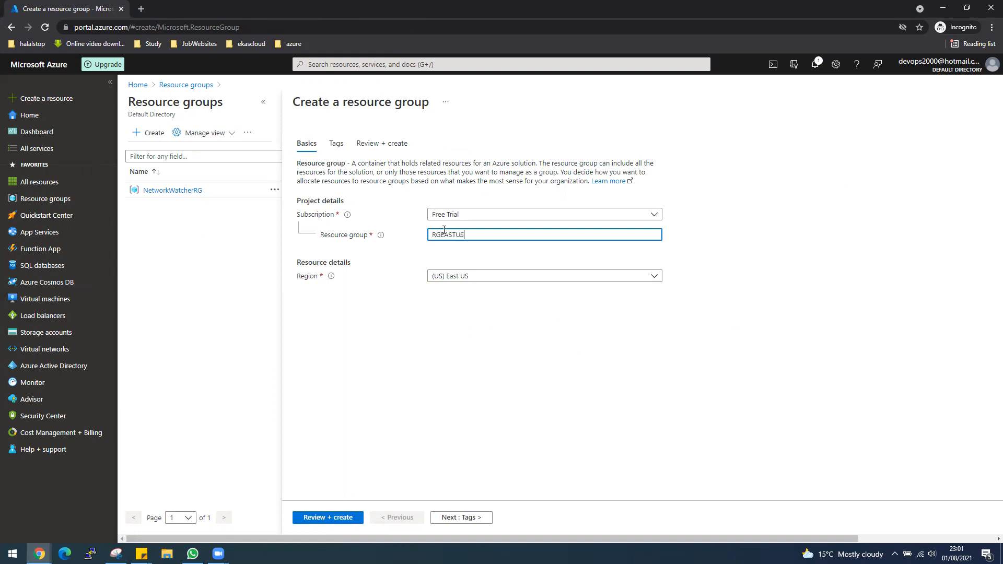
left_click(319, 518)
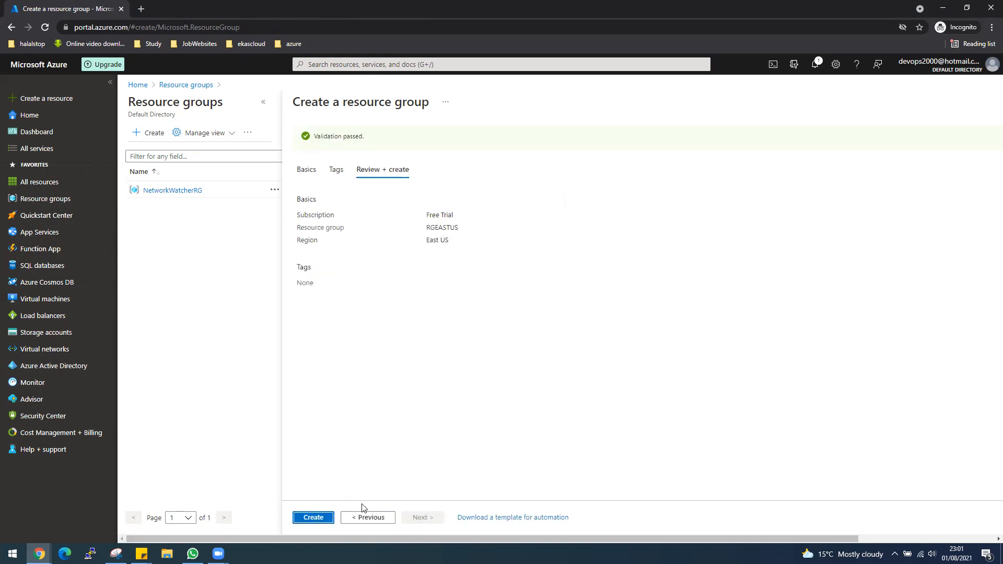
left_click(313, 515)
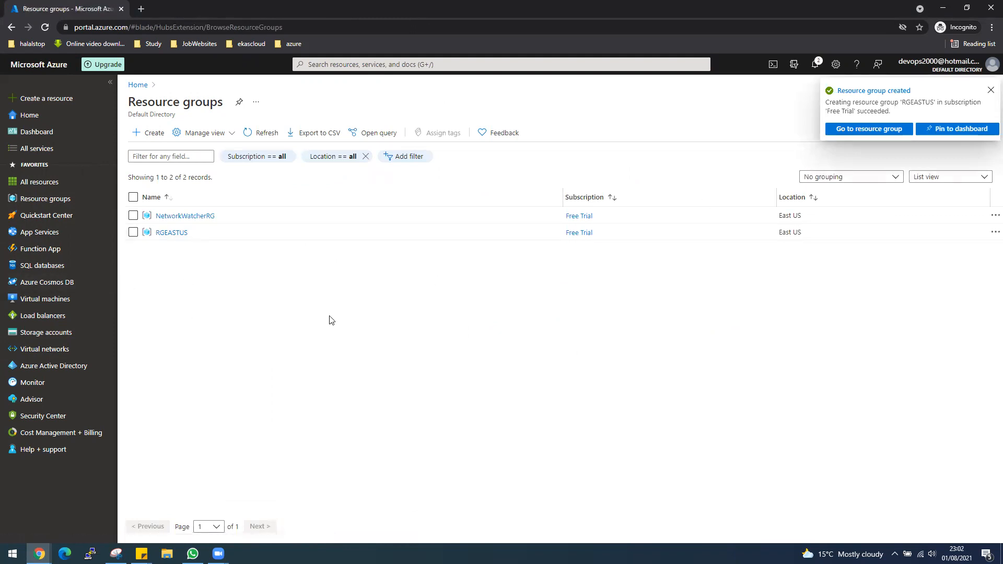
Step: Start a new virtual network in RGEASTUS named VNet-internal-LB-EastUS
left_click(58, 354)
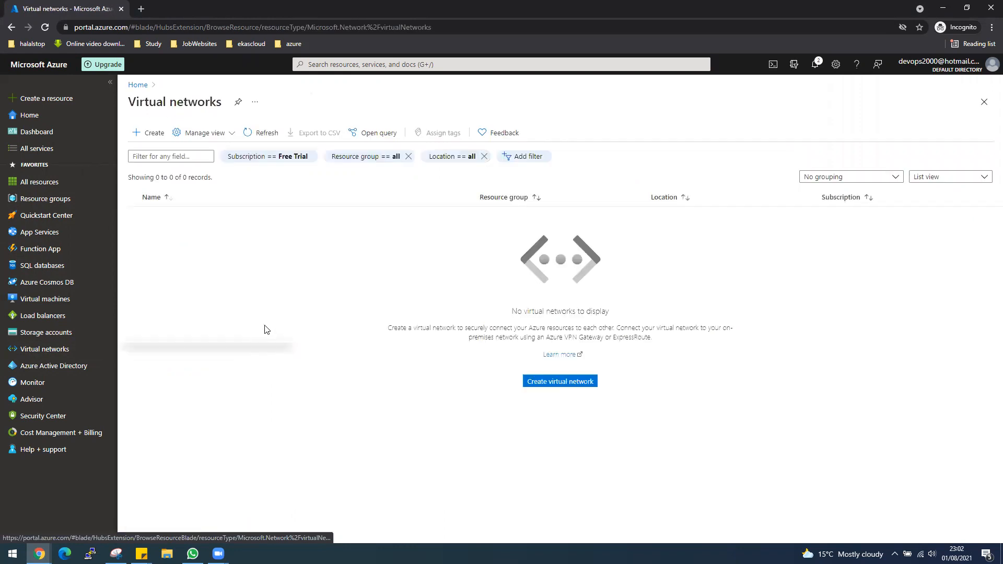
left_click(558, 381)
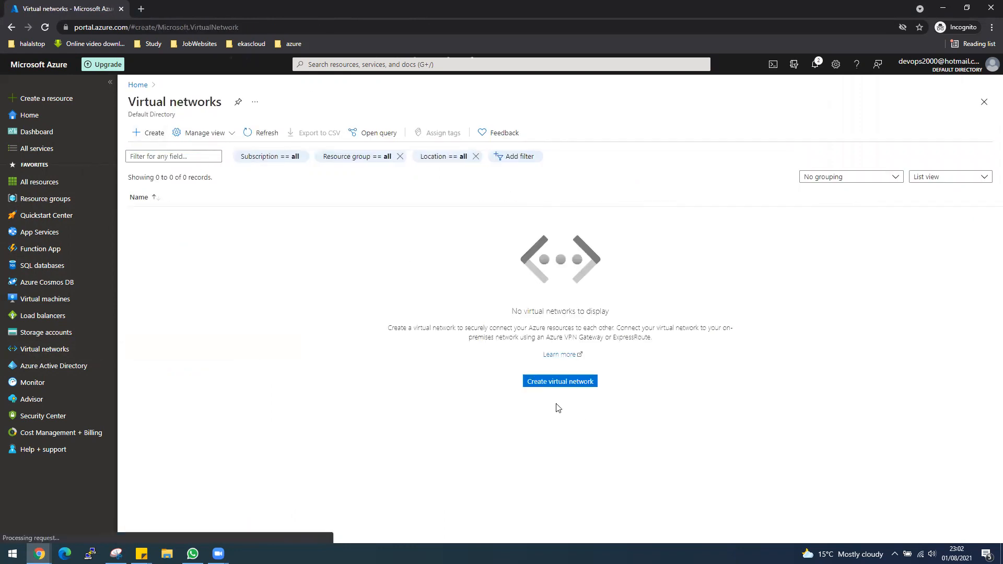
left_click(457, 249)
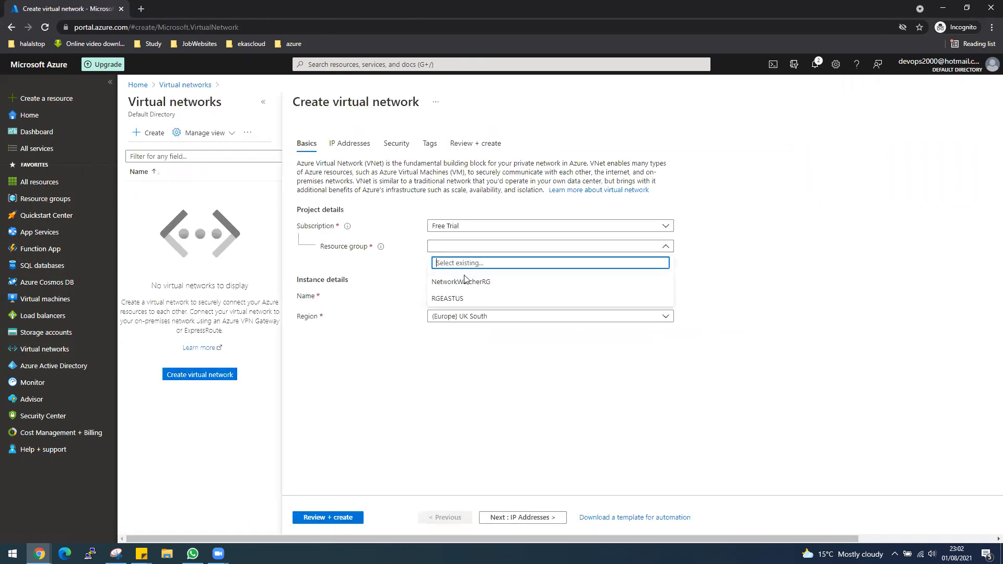
left_click(465, 297)
left_click(466, 296)
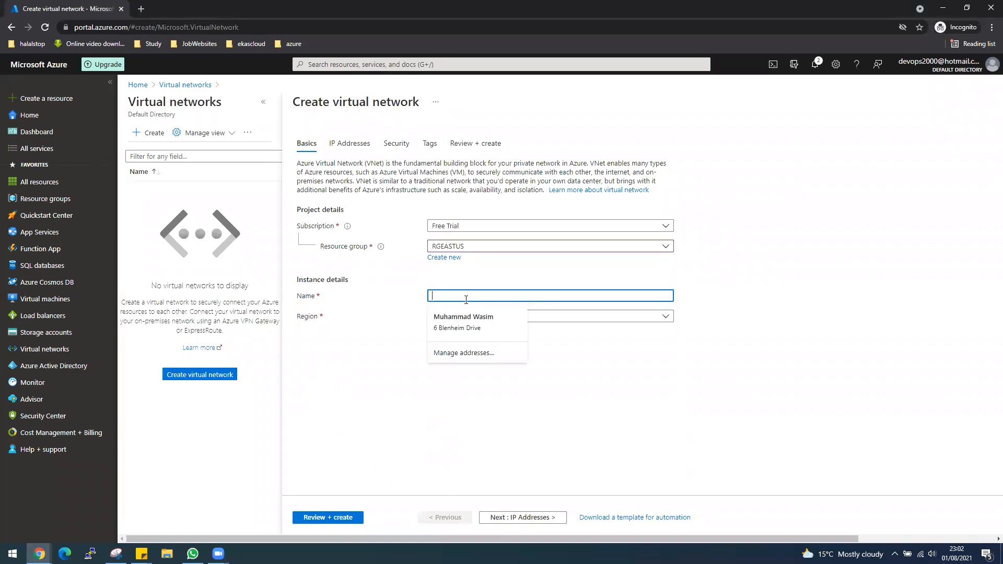
type("Vnet")
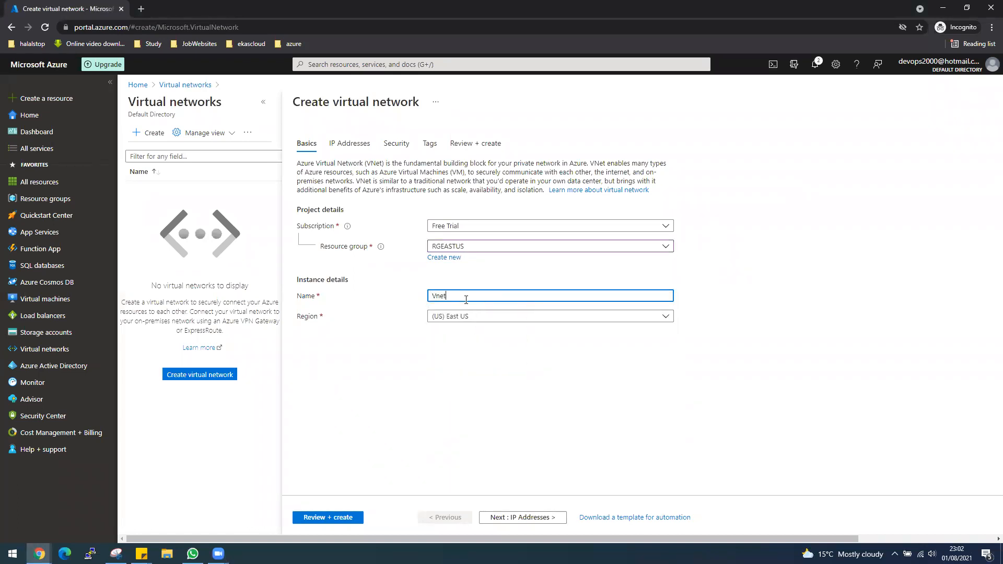
type("Ne")
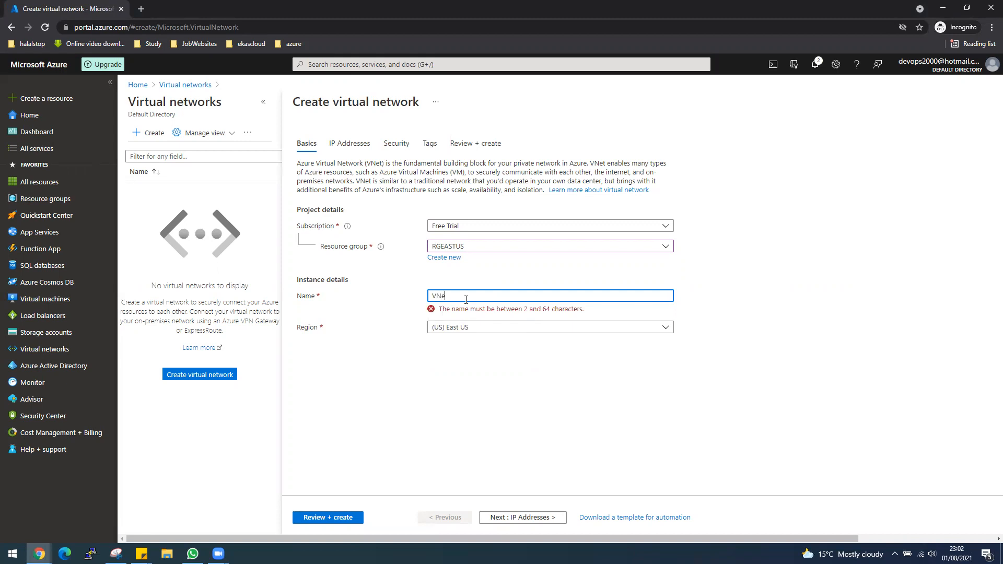
type("t-internal-")
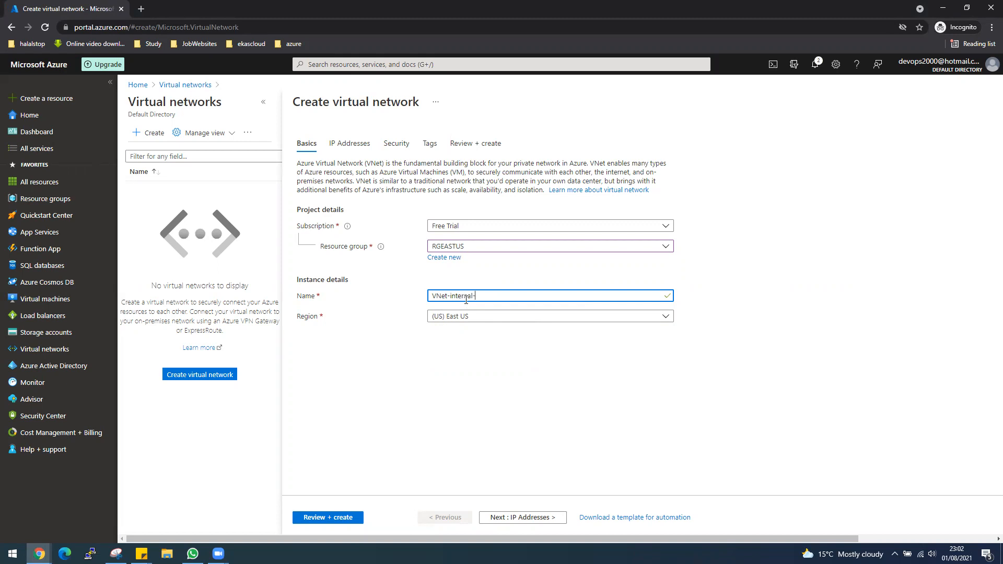
type("LB0")
type("EastUS")
Step: Review and create the network, then open the deployed VNet-internal-LB-EastUS overview
left_click(340, 519)
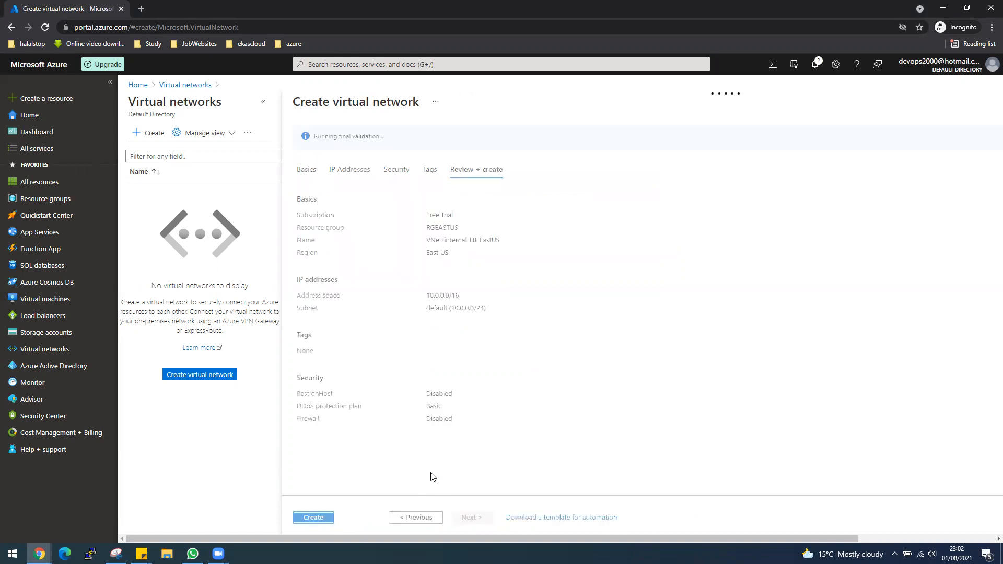
left_click(313, 518)
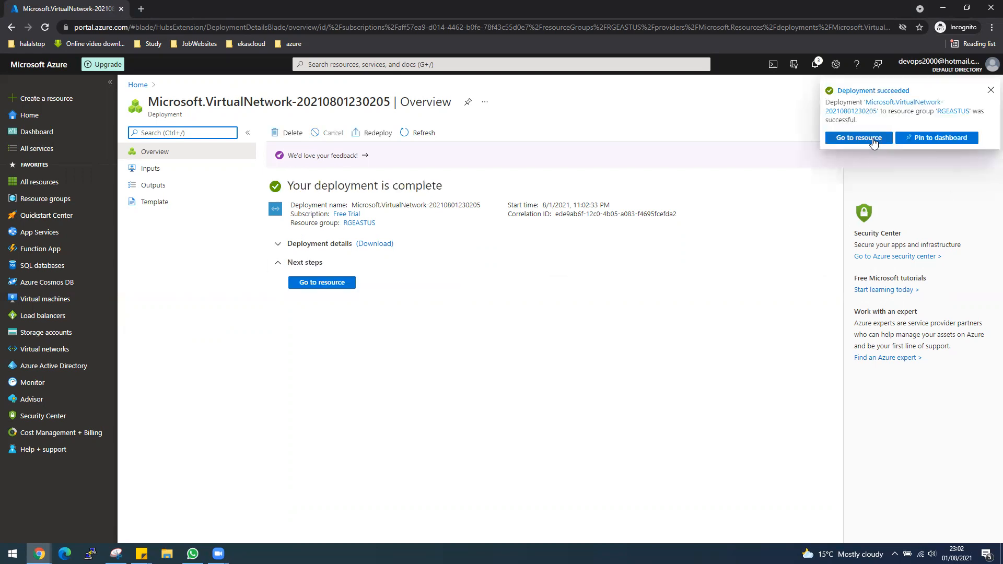
left_click(872, 139)
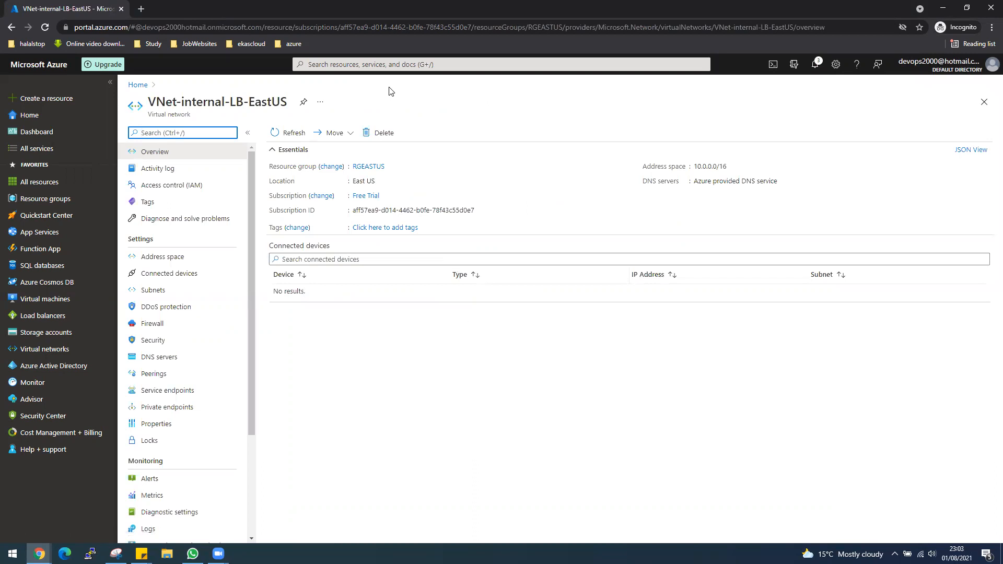
left_click(382, 64)
Step: Create network security group NGS-EASTUS in RGEASTUS, East US, and submit its deployment
left_click(618, 230)
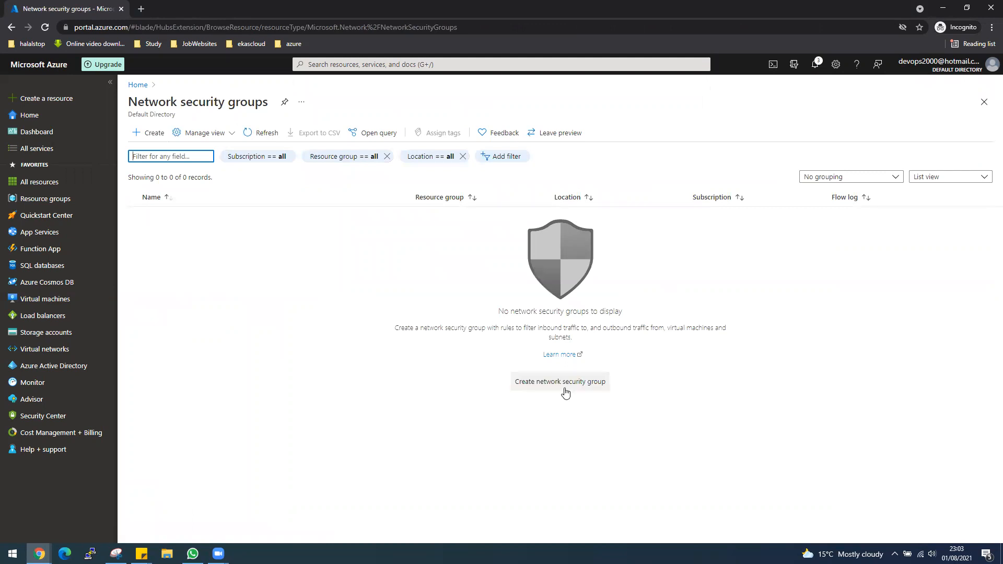
left_click(562, 382)
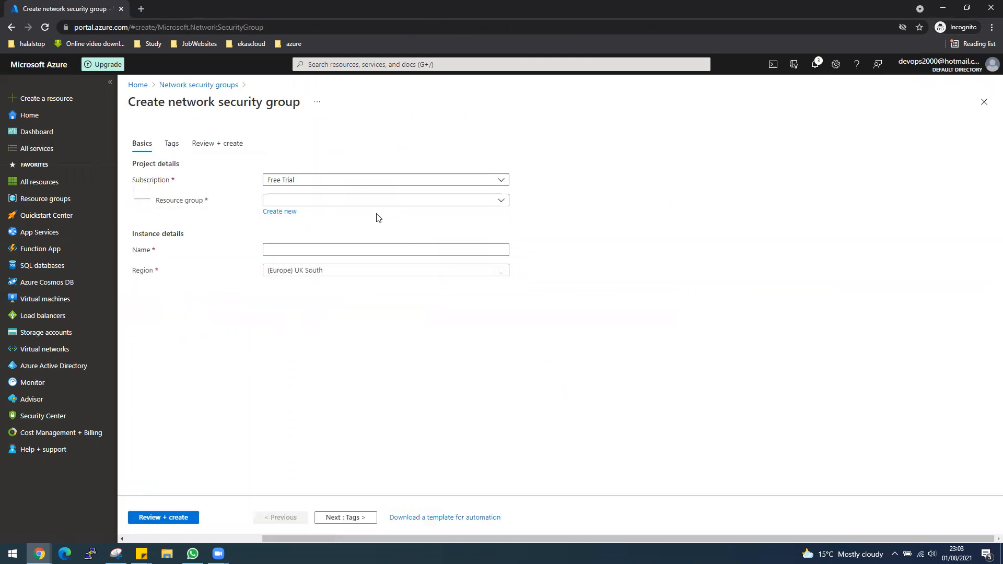
left_click(372, 203)
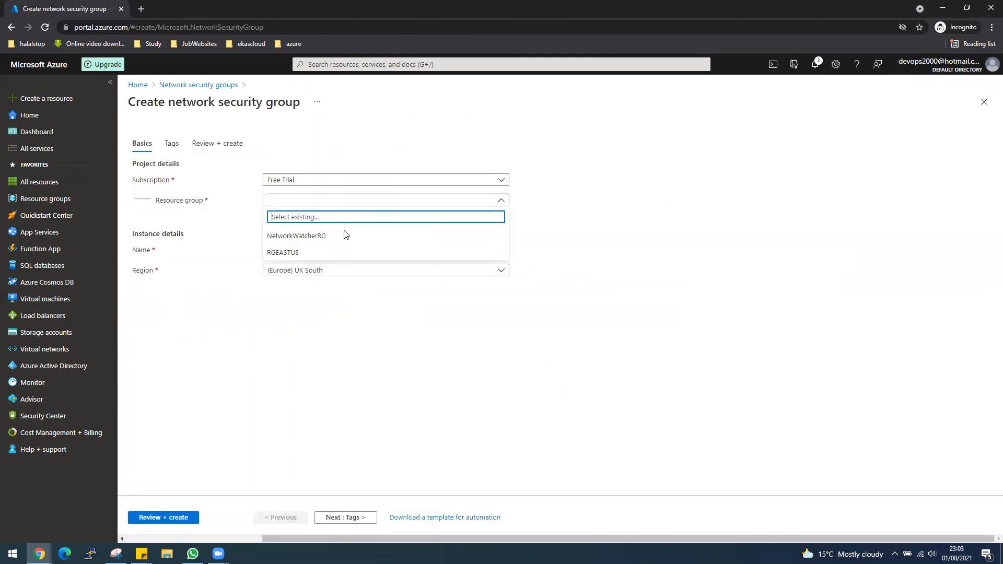
left_click(291, 253)
left_click(324, 250)
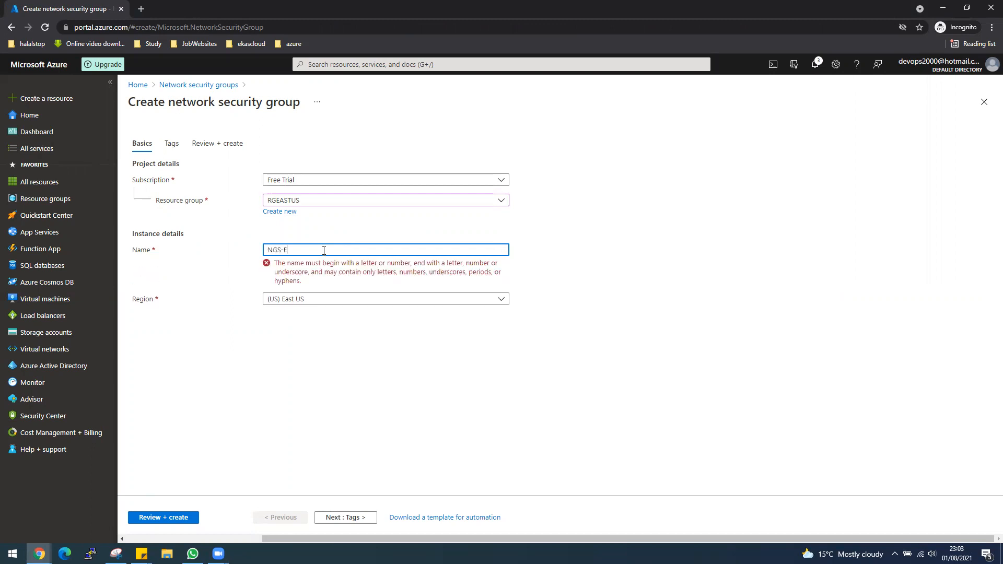
type("TUS")
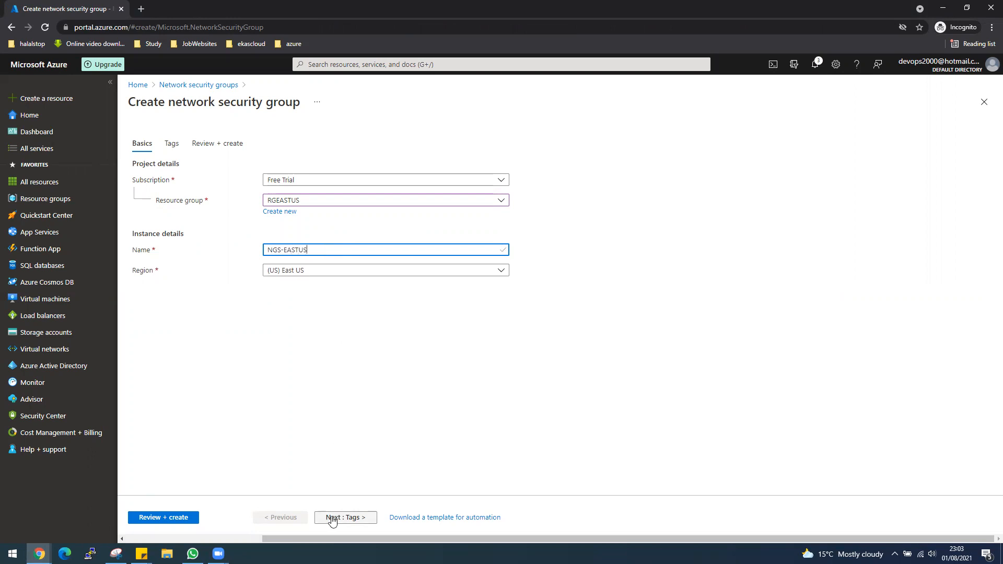
left_click(163, 517)
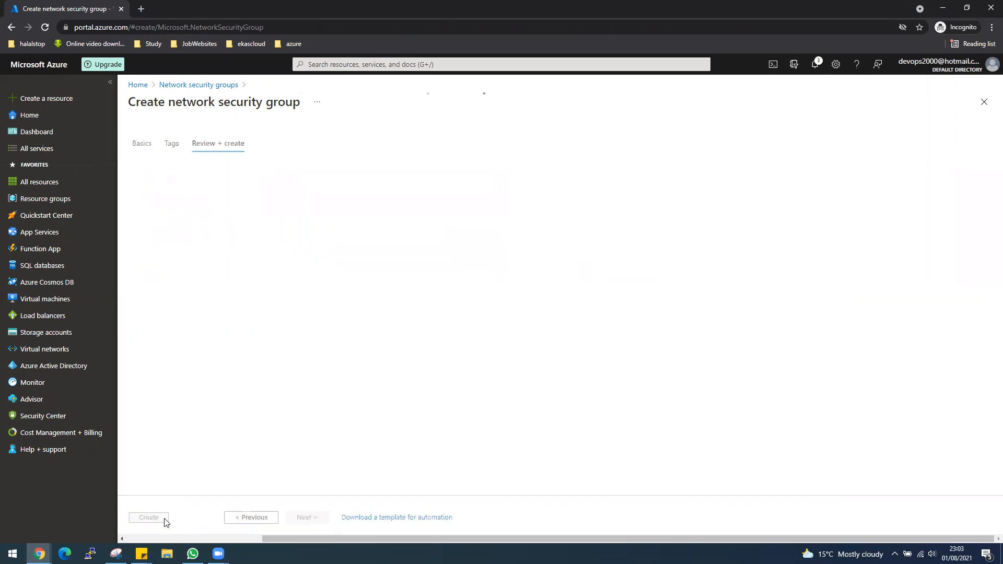
left_click(150, 519)
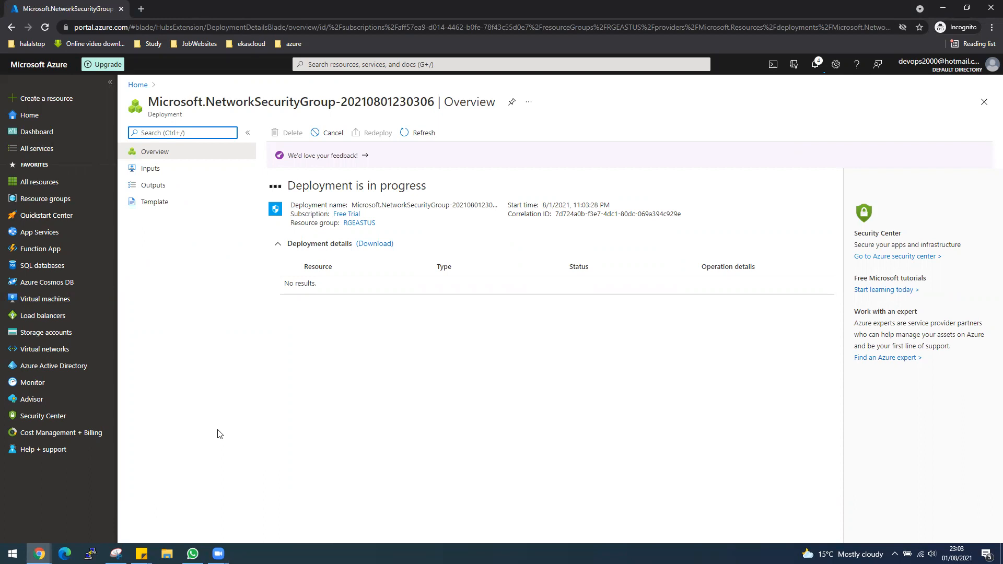
Step: Add inbound rule AllowAll to NGS-EASTUS with destination port ranges * at priority 100
left_click(305, 284)
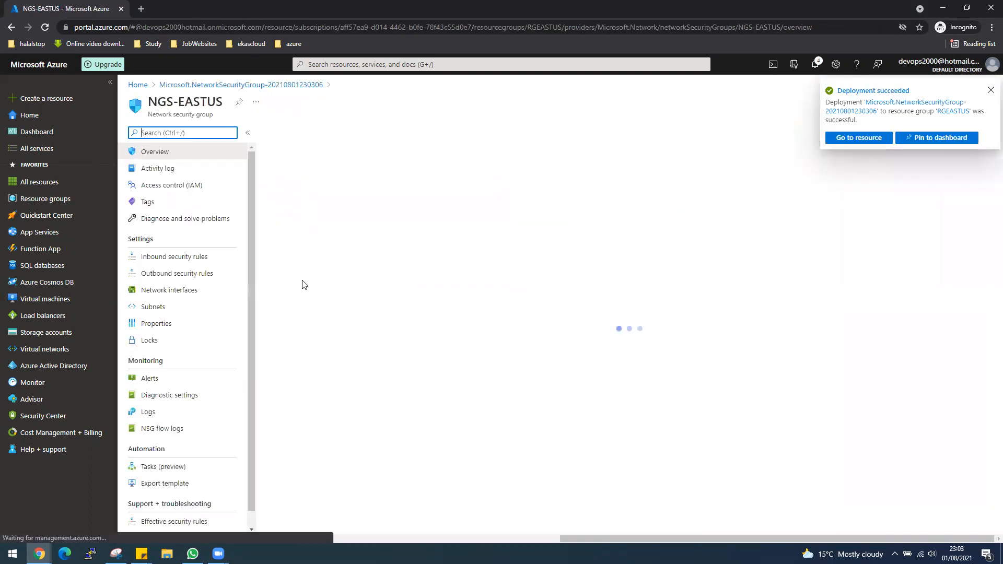
left_click(197, 257)
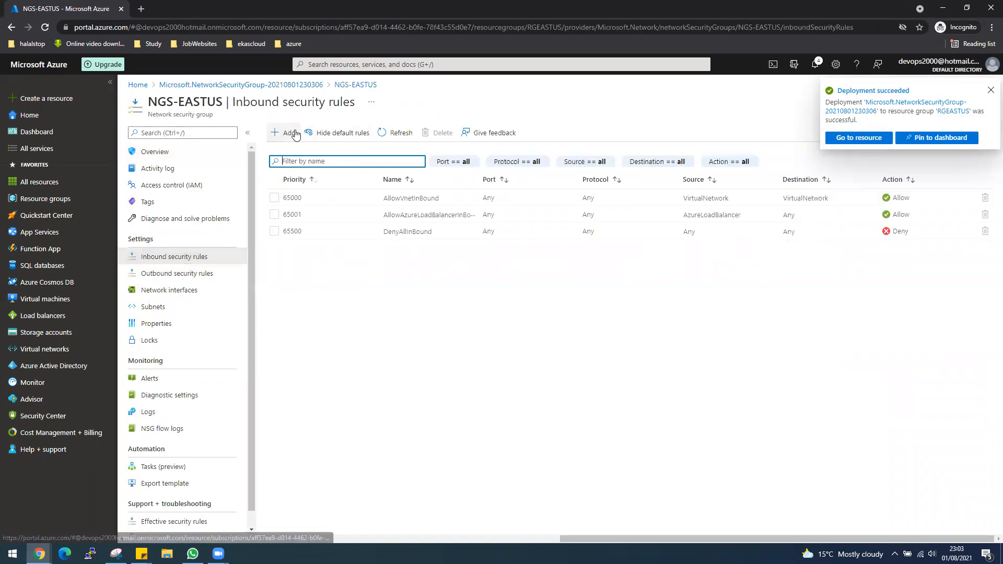
left_click(294, 133)
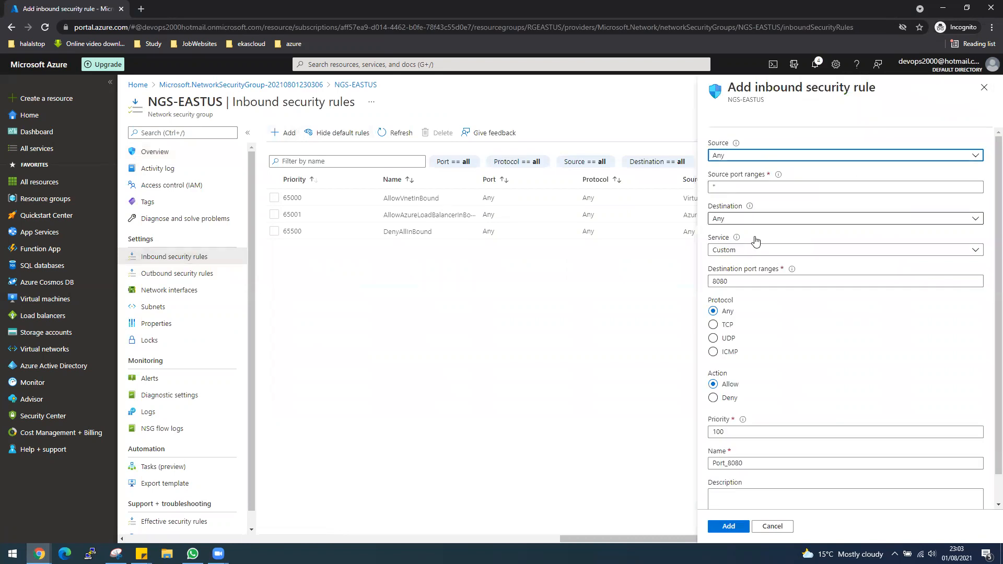
double_click(712, 282)
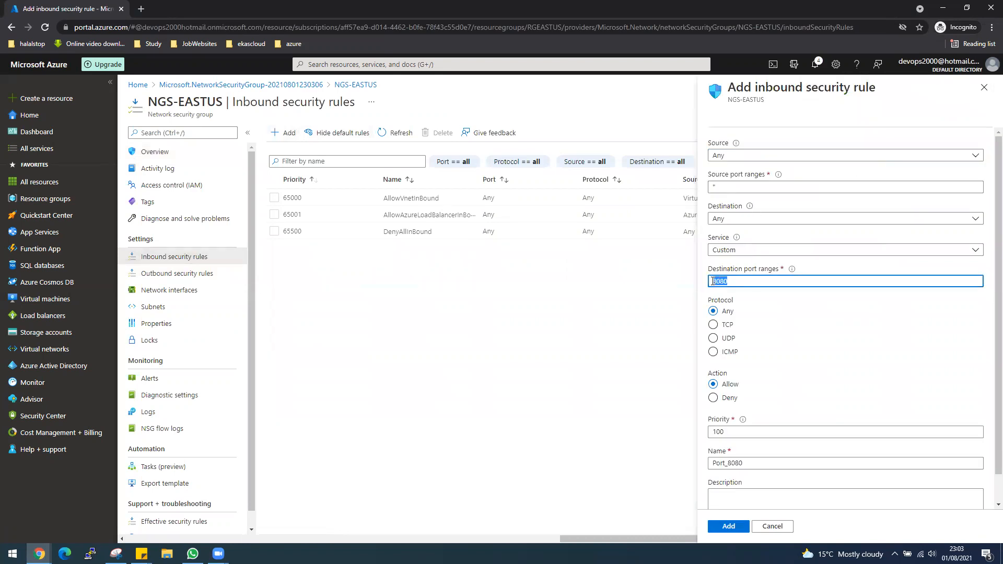
key("BackSpace")
type("*")
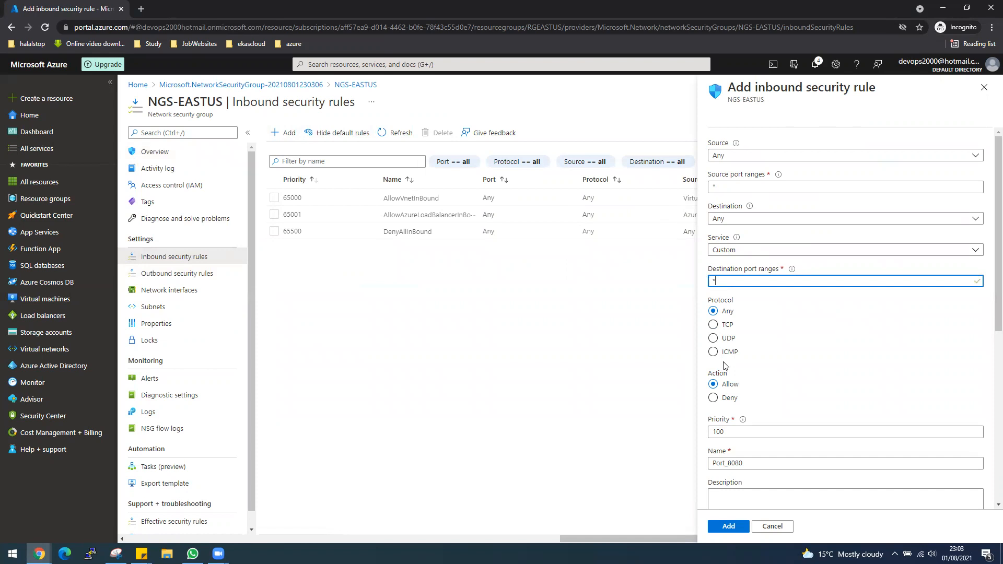
double_click(752, 463)
type("Alloo")
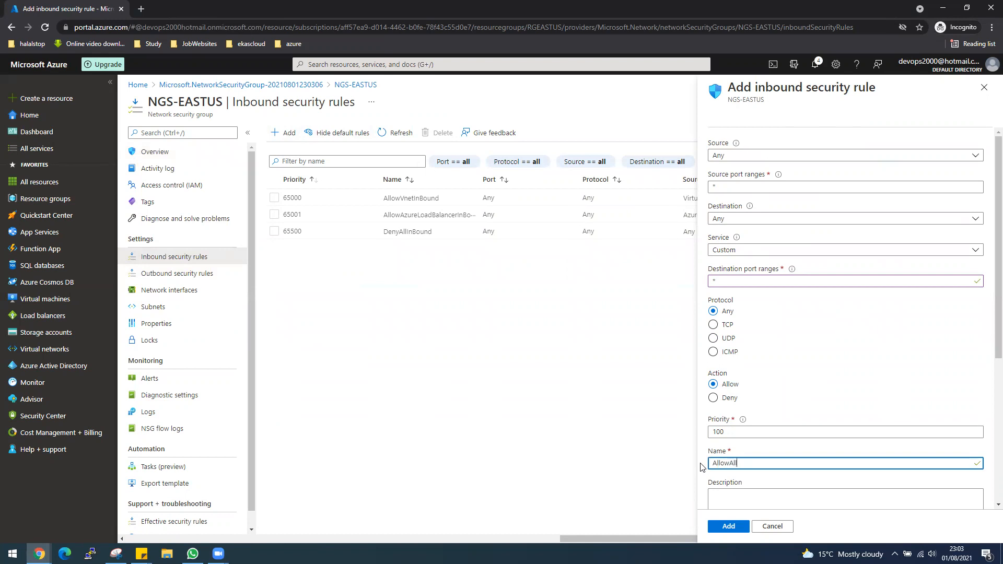
left_click(728, 526)
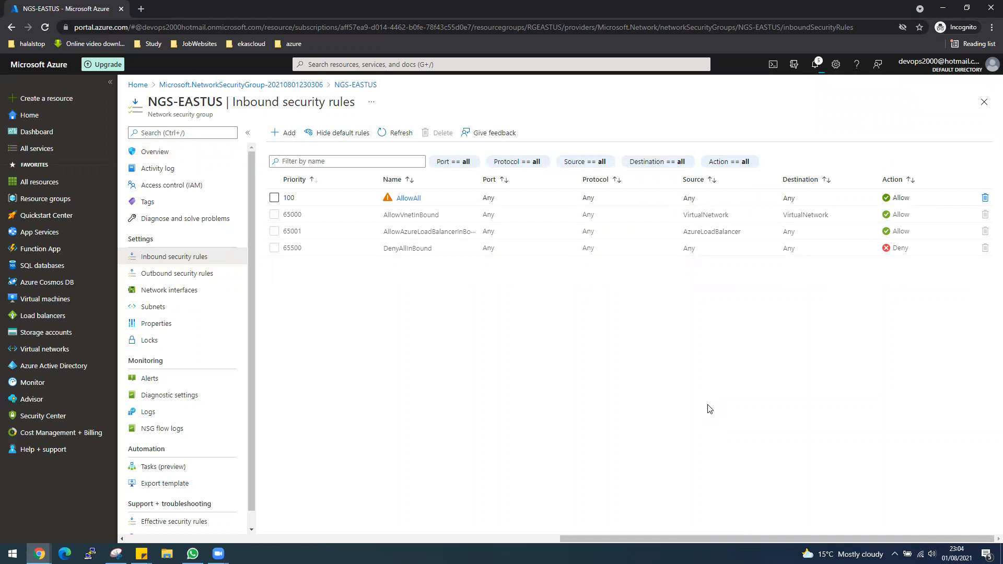
Step: Associate NGS-EASTUS with subnet default (10.0.0.0/24) of VNet-internal-LB-EastUS
left_click(179, 307)
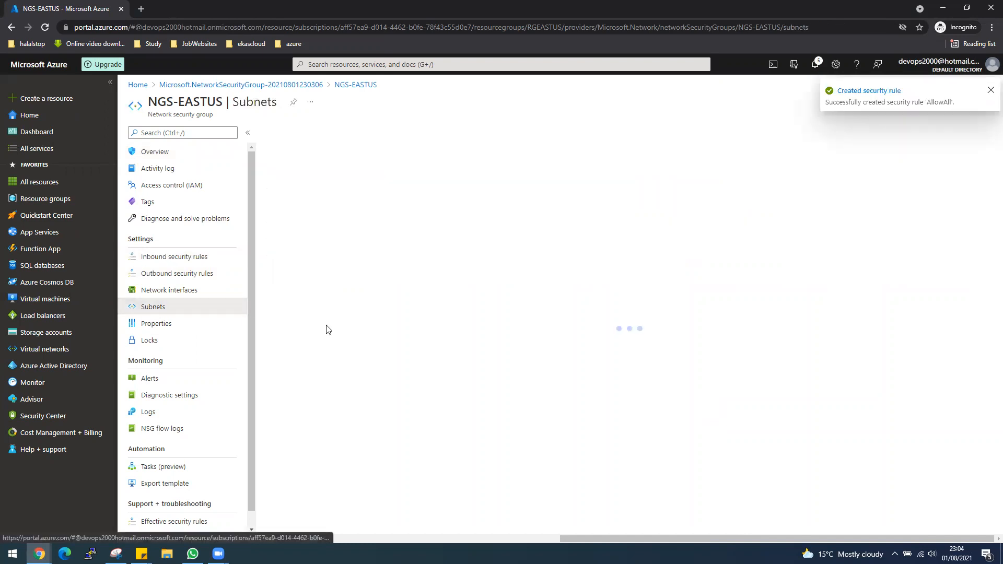
left_click(297, 132)
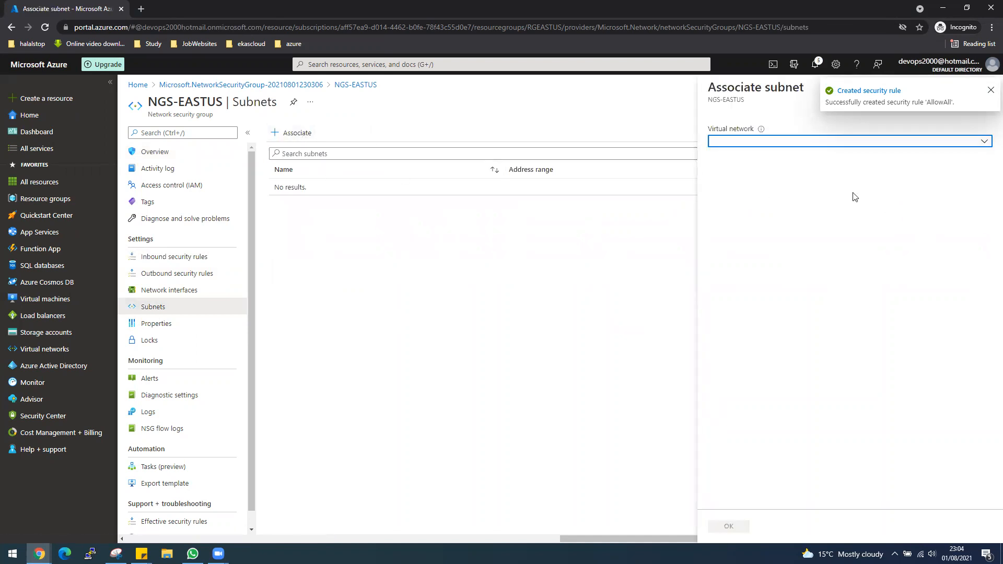
left_click(762, 142)
left_click(759, 191)
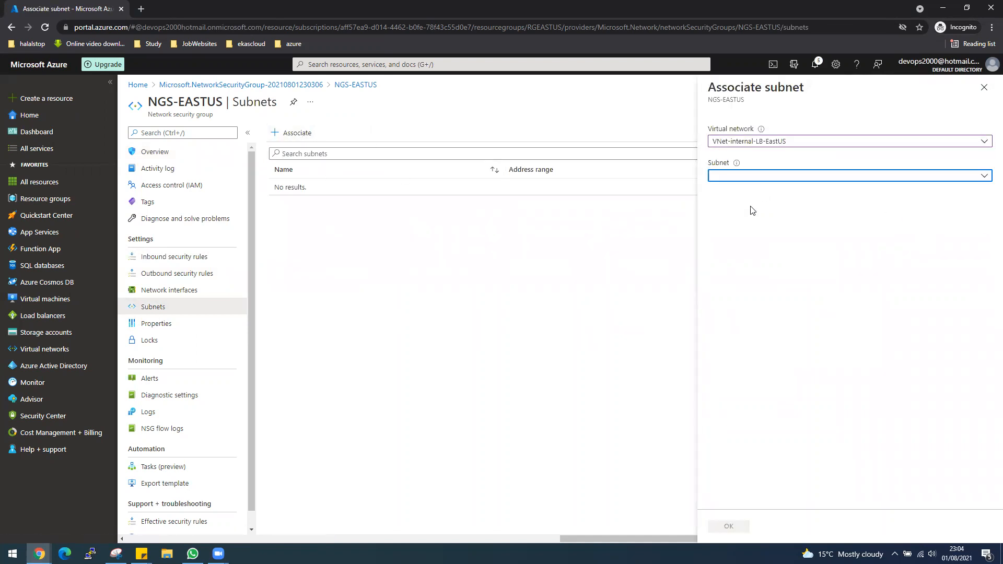
left_click(737, 177)
left_click(737, 225)
left_click(728, 526)
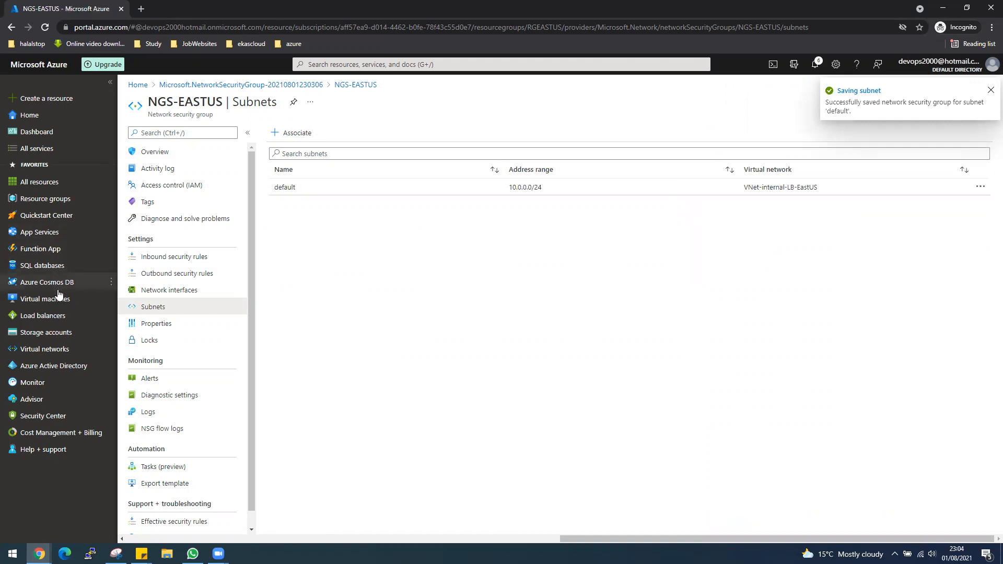
mouse_move(59, 299)
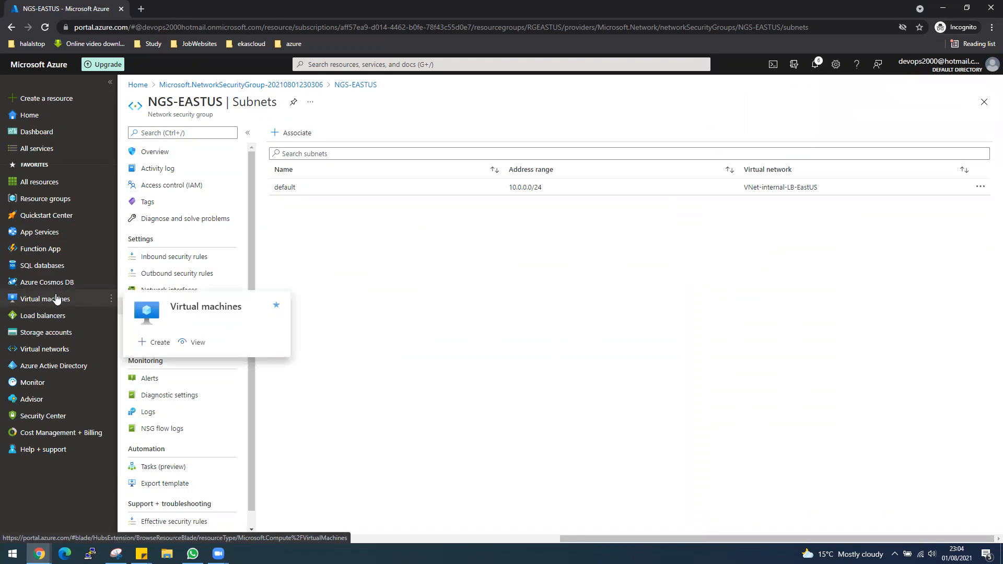
left_click(329, 65)
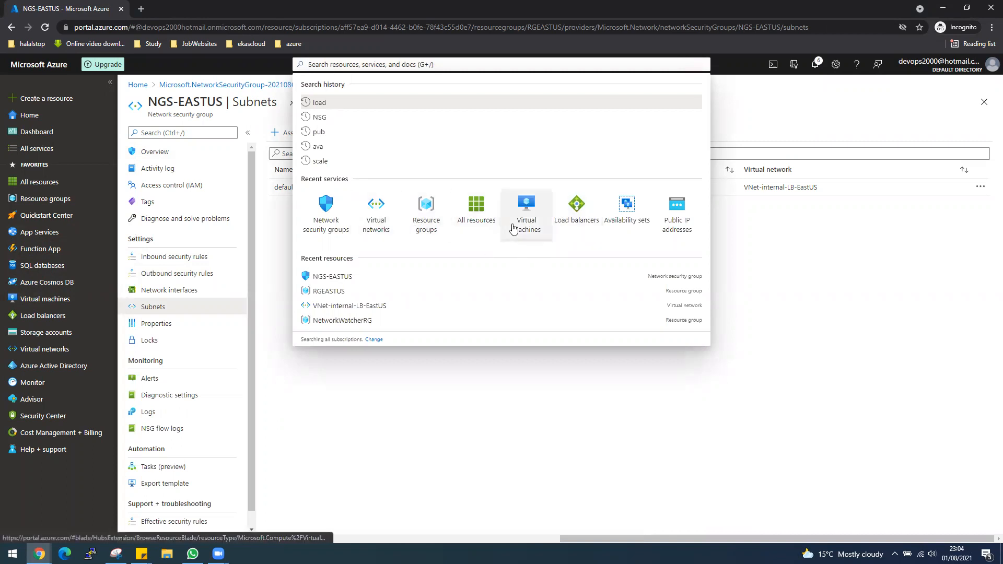
Step: Create availability set AVSet-LB-EastUS in RGEASTUS with 2 fault and 5 update domains
left_click(611, 226)
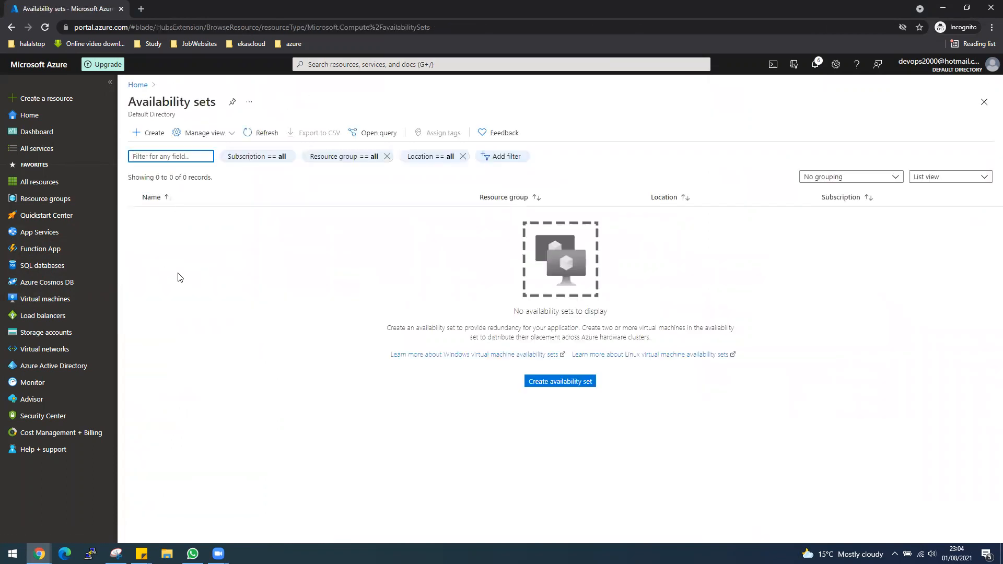
left_click(578, 381)
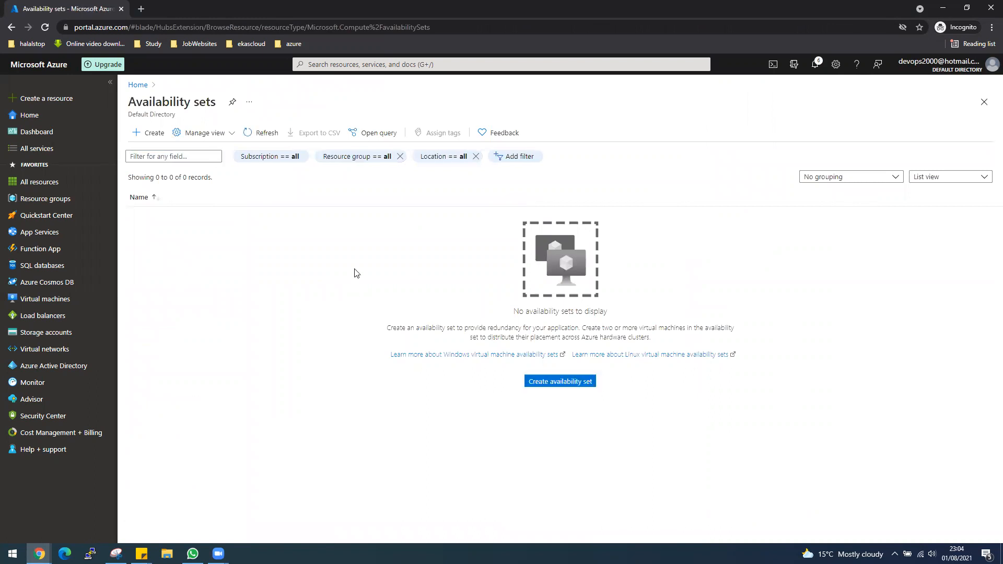
left_click(324, 283)
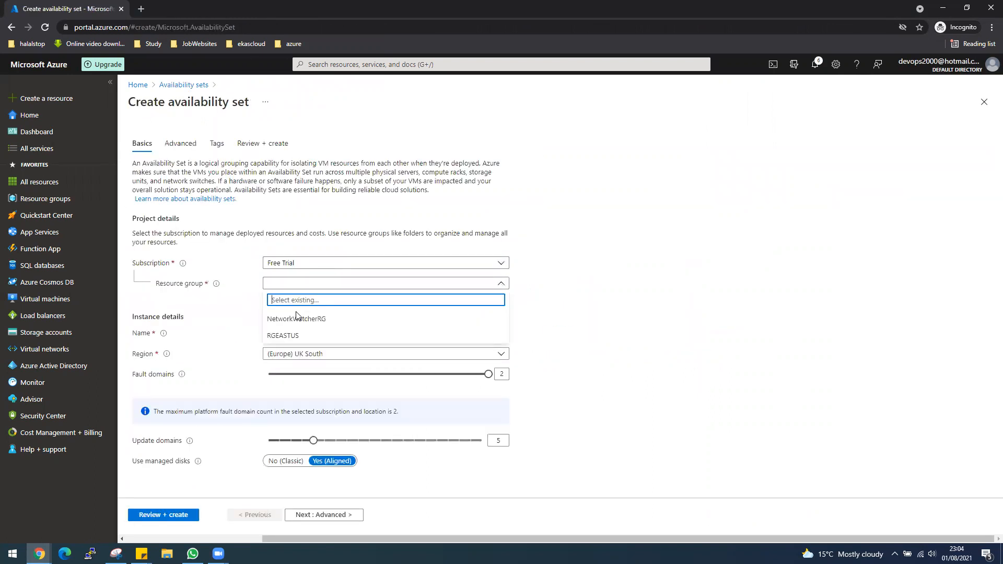
left_click(324, 335)
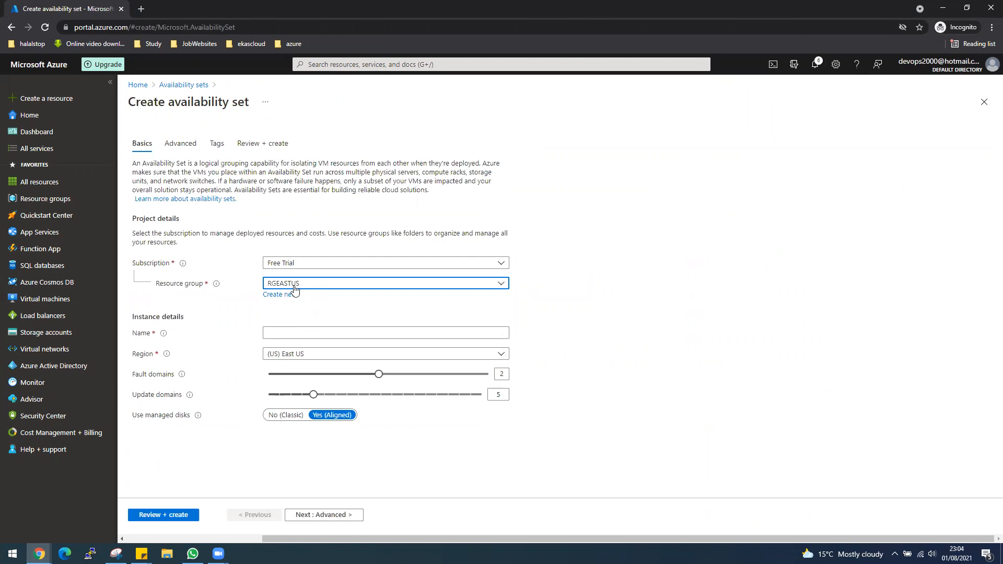
left_click(306, 333)
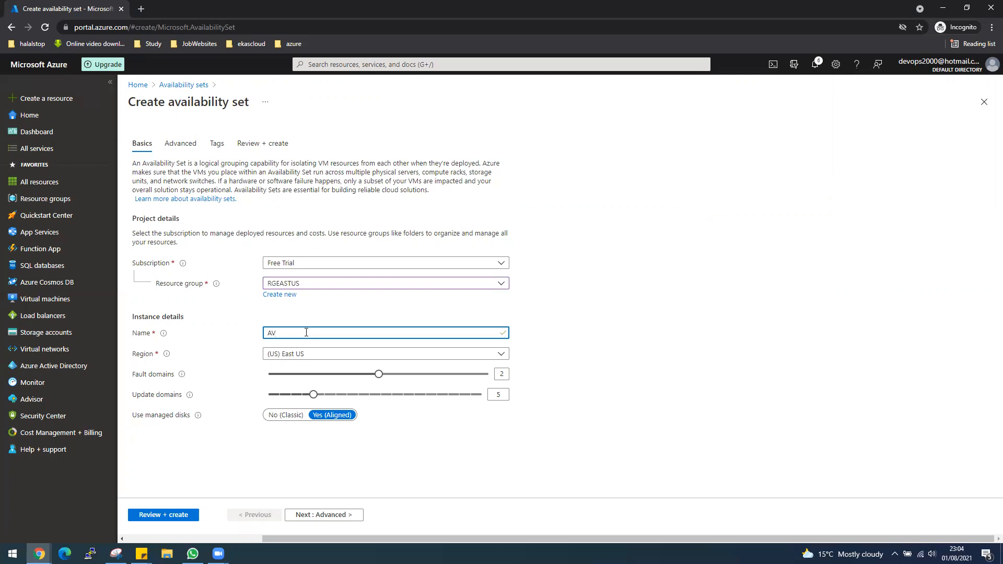
type("AVSet-LB-EastUS")
left_click(169, 520)
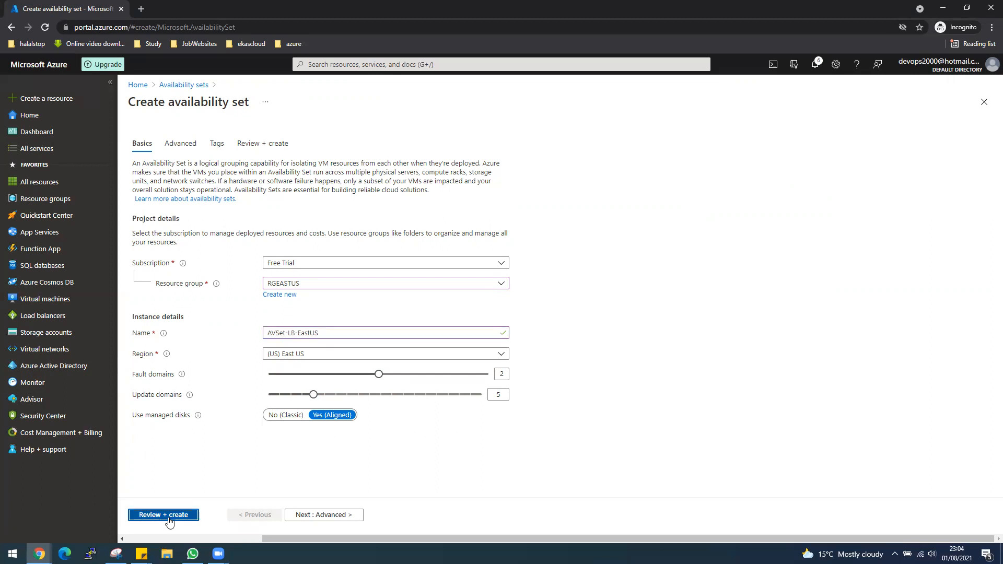
left_click(148, 515)
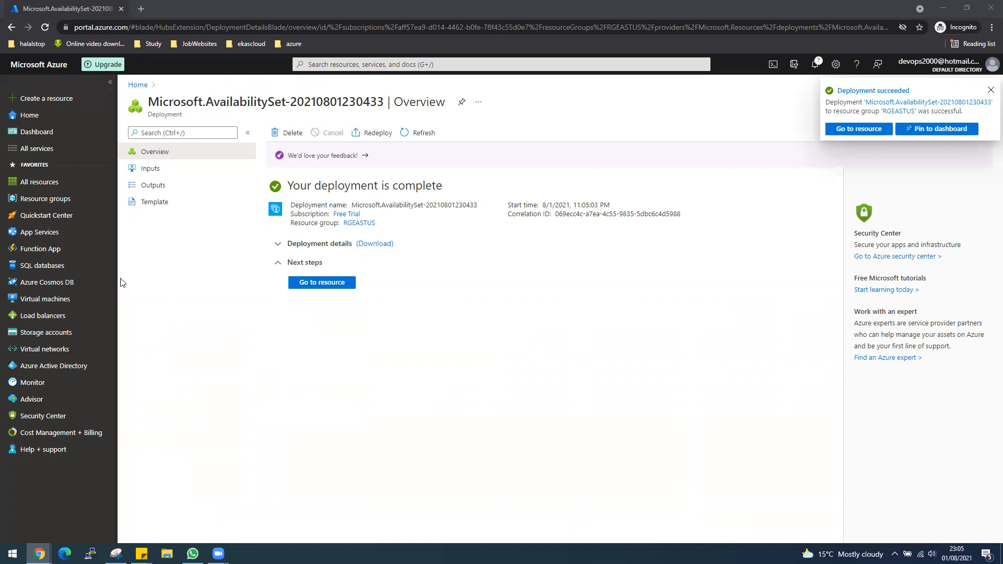
Step: Start a new virtual machine named VM1-LB-EastUS in resource group RGEASTUS
left_click(43, 302)
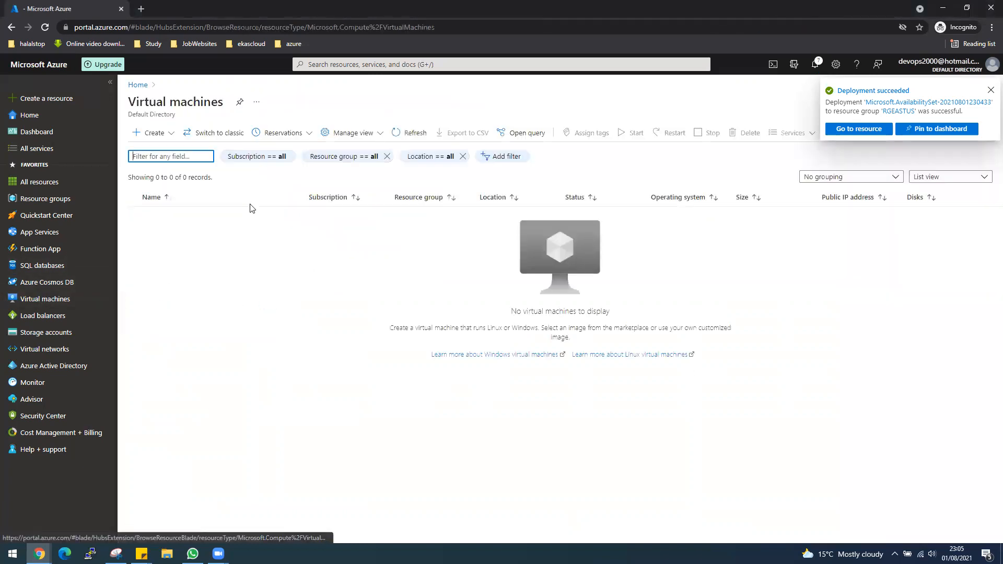
left_click(168, 137)
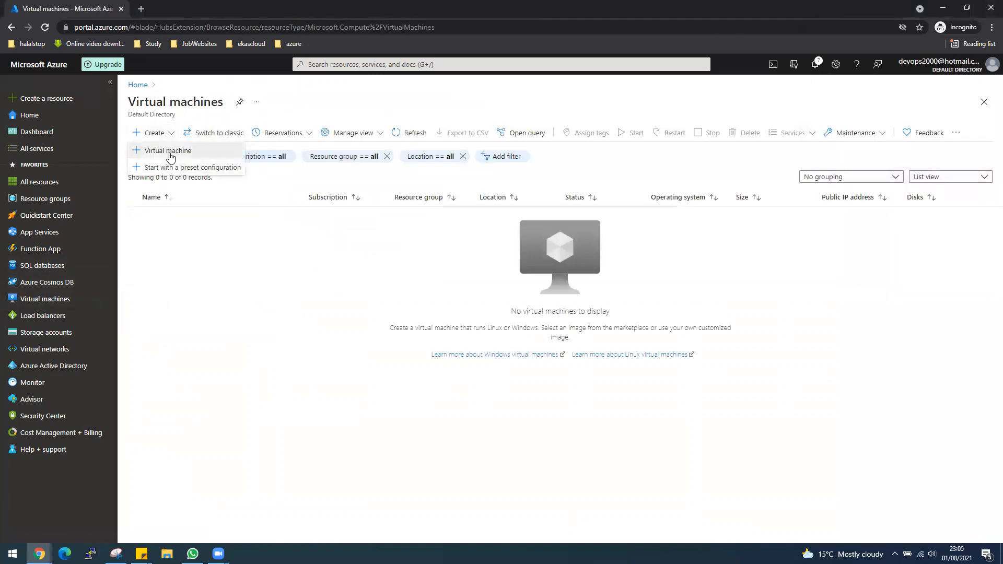
left_click(162, 151)
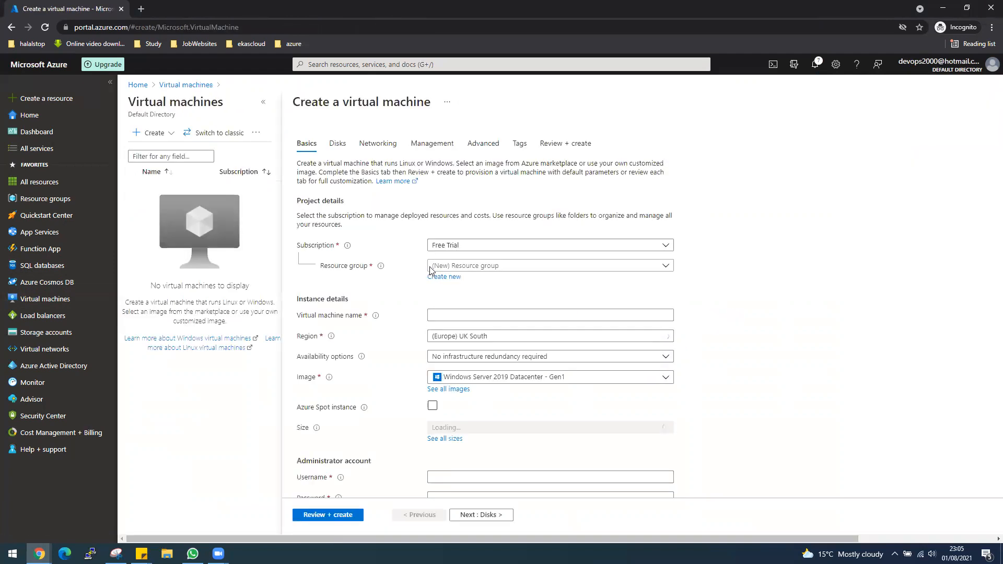
left_click(475, 266)
left_click(470, 317)
left_click(468, 315)
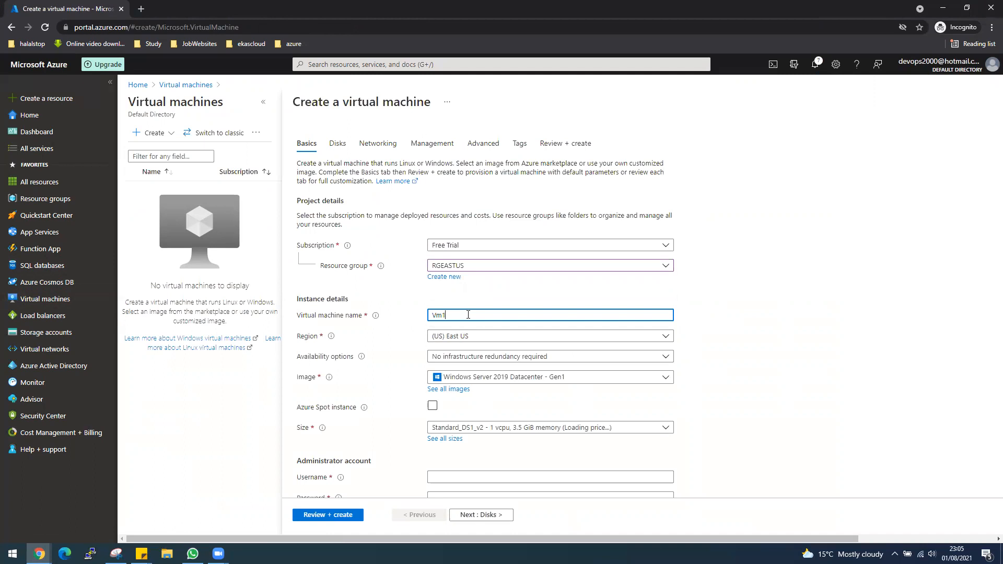
type("VM1-LB-EastUS")
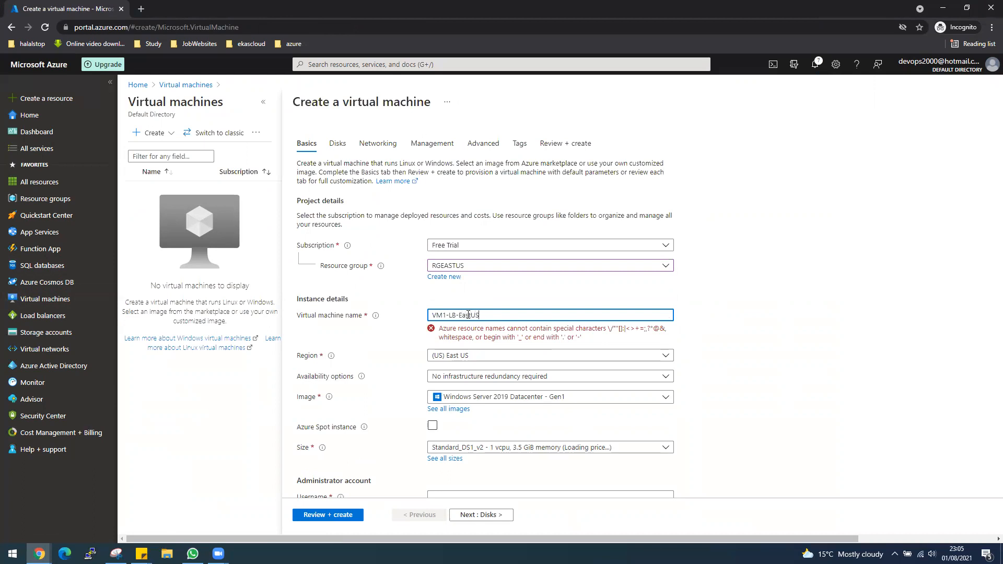
scroll(816, 400, "down", 1)
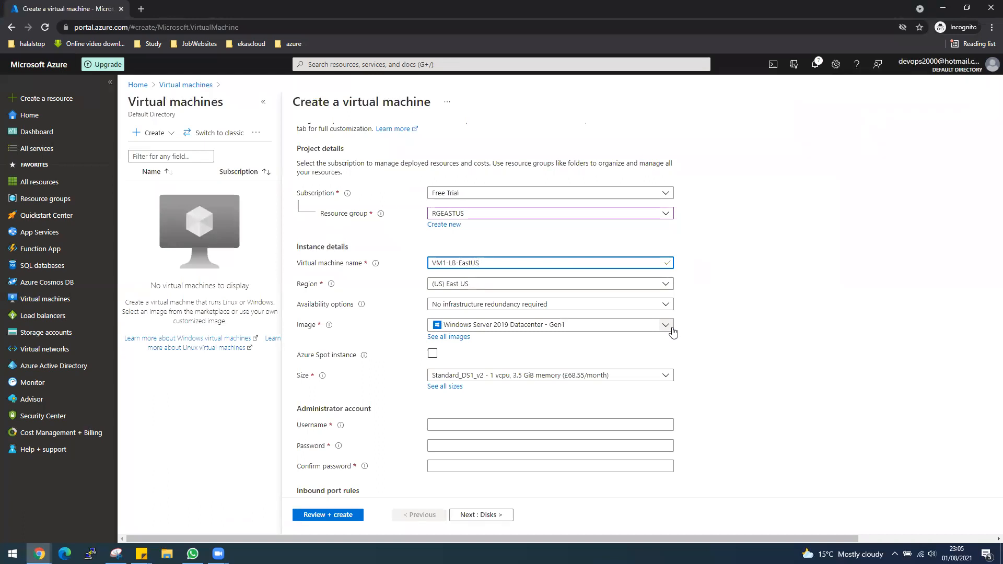
Step: Put the VM in AVSet-LB-EastUS with Ubuntu Server 18.04 LTS and Standard_B1s size
left_click(664, 305)
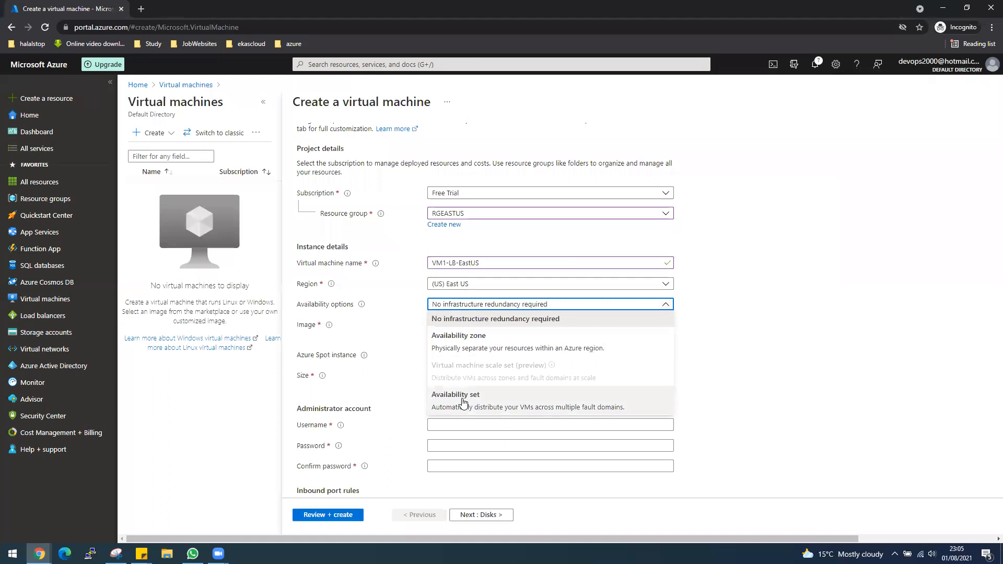
left_click(493, 394)
left_click(481, 324)
left_click(477, 341)
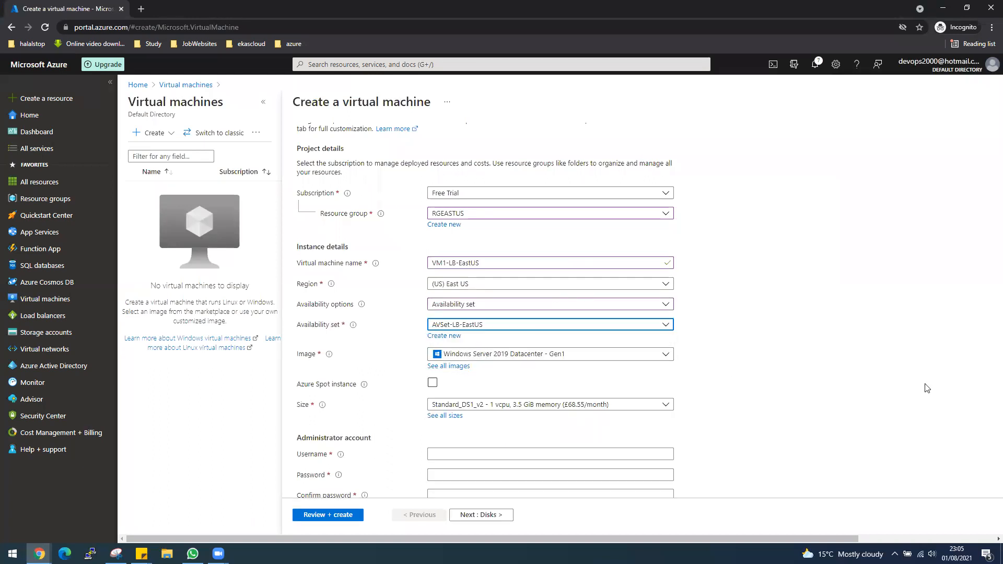
left_click(664, 355)
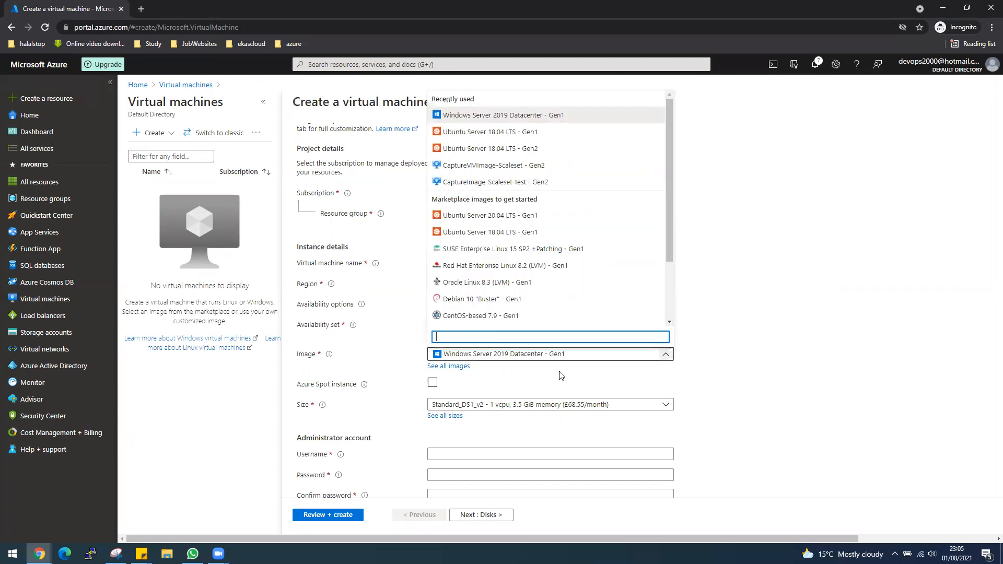
left_click(517, 231)
scroll(730, 437, "down", 1)
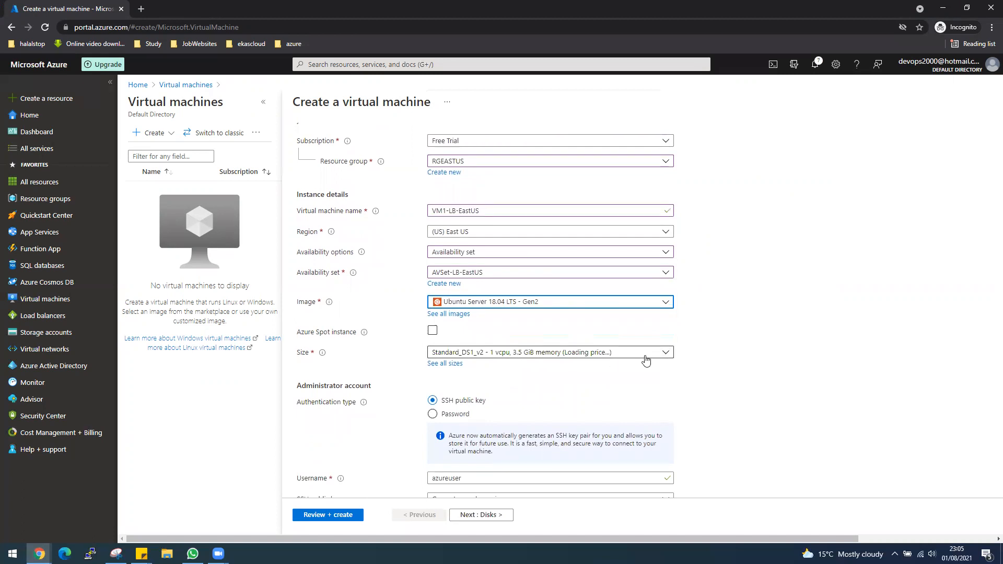
left_click(667, 353)
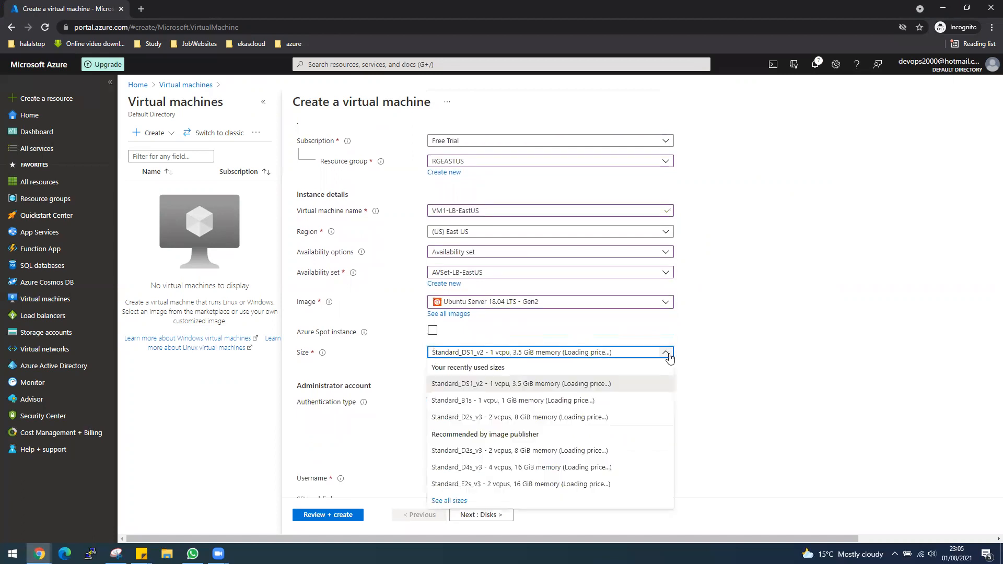
left_click(533, 401)
scroll(739, 420, "down", 1)
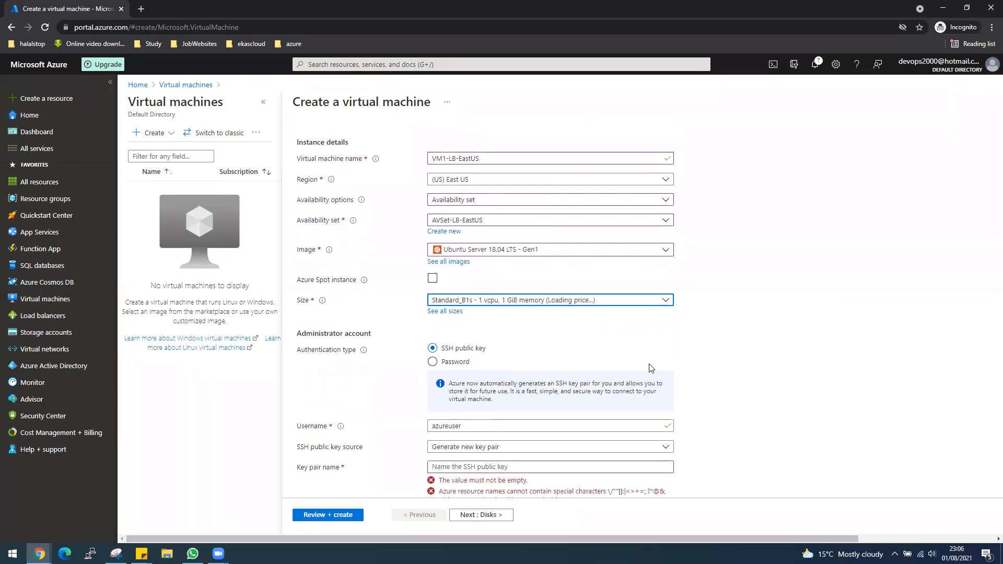
Step: Use password authentication and enter the admin username, password and password confirmation
left_click(463, 363)
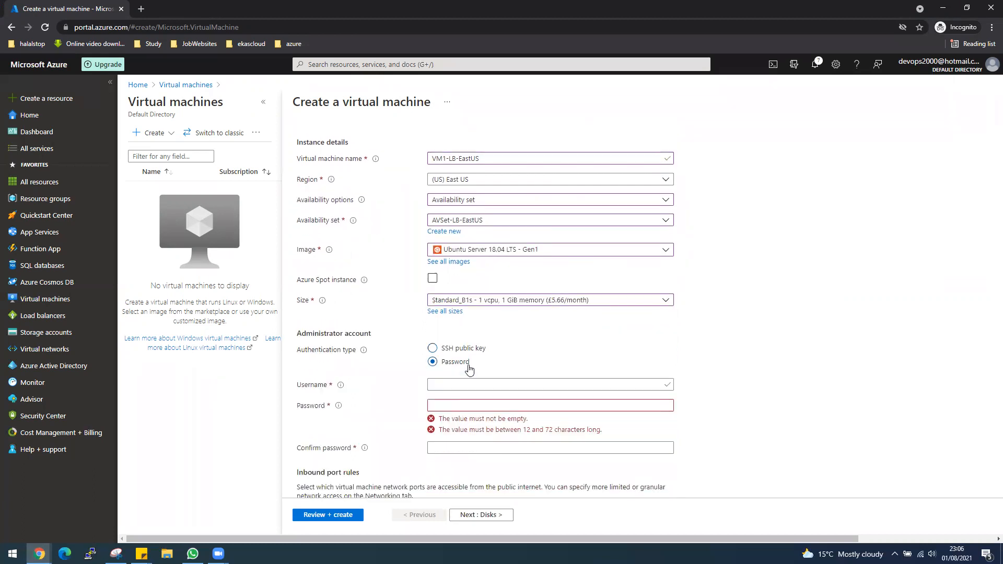
left_click(480, 380)
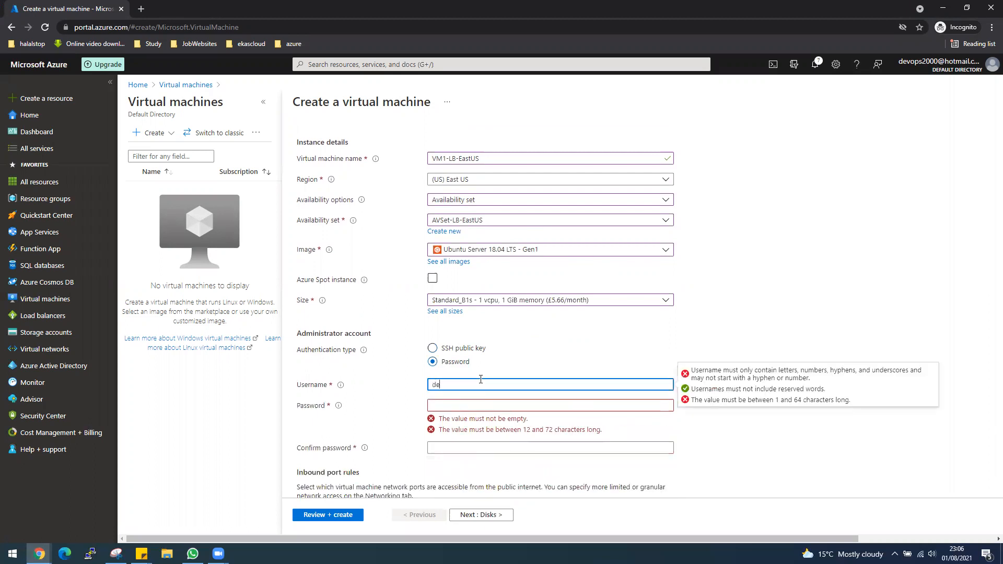
key("Tab")
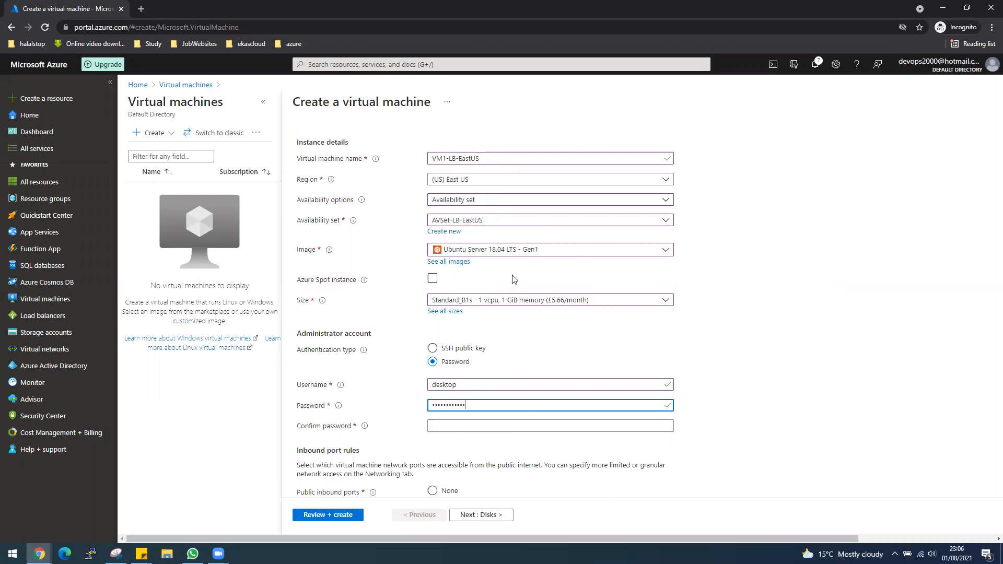
scroll(796, 356, "down", 1)
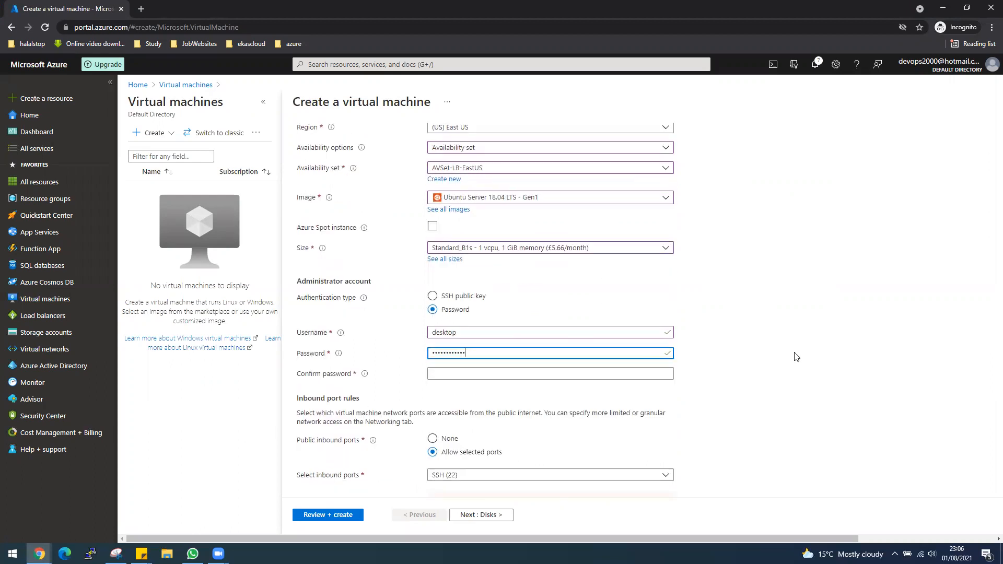
left_click(455, 371)
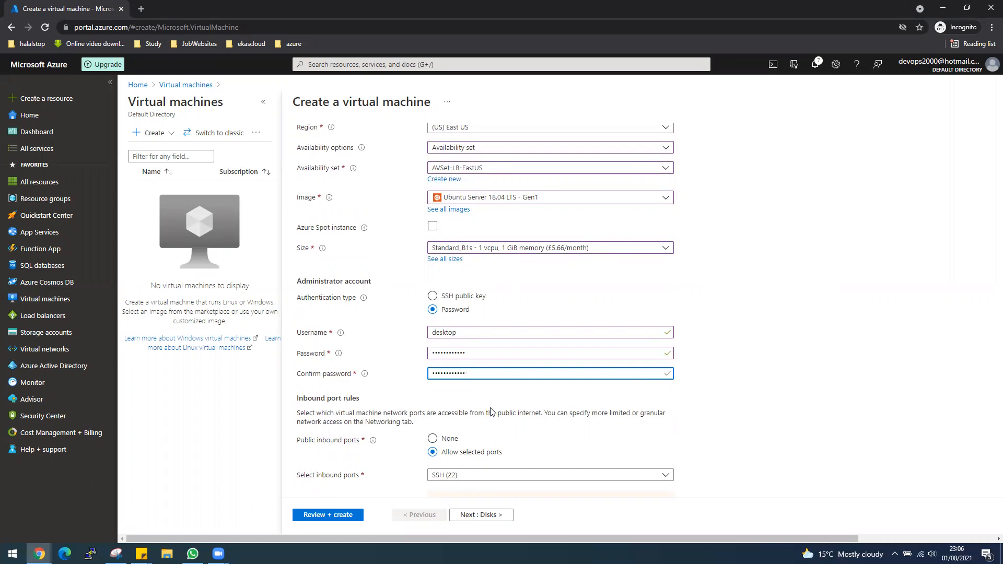
Step: Set public inbound ports to None and continue to the Disks tab
left_click(458, 441)
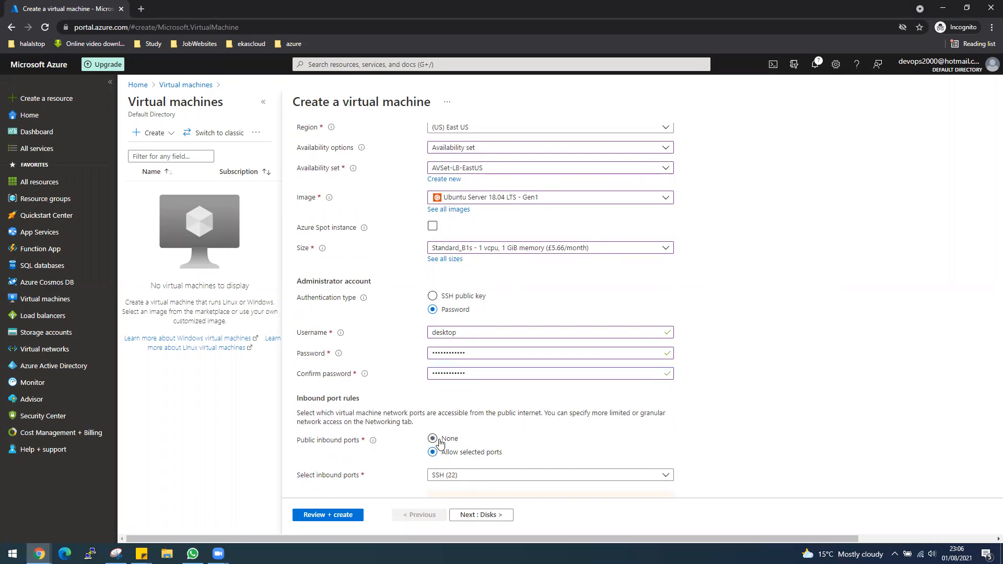
scroll(525, 441, "down", 1)
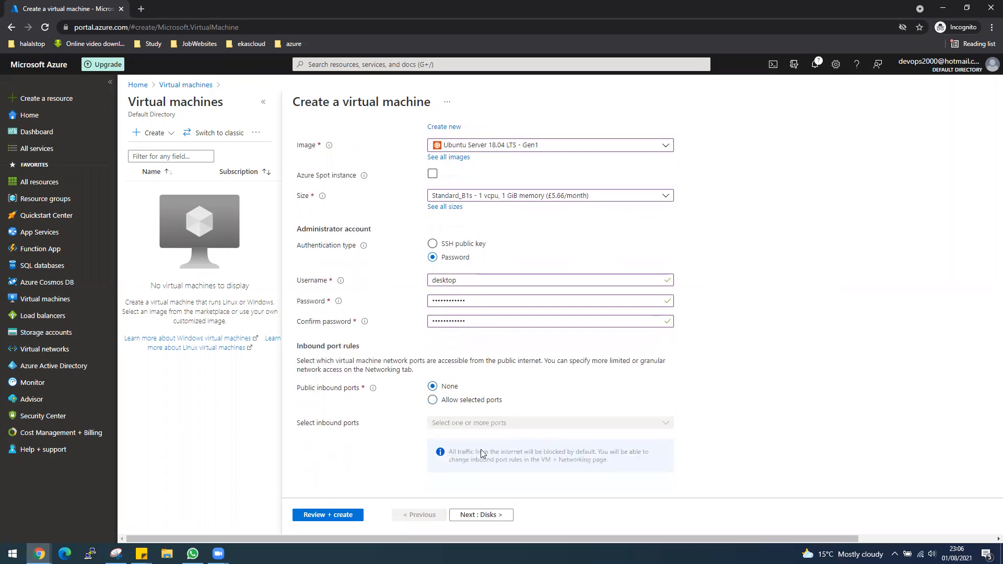
left_click(490, 515)
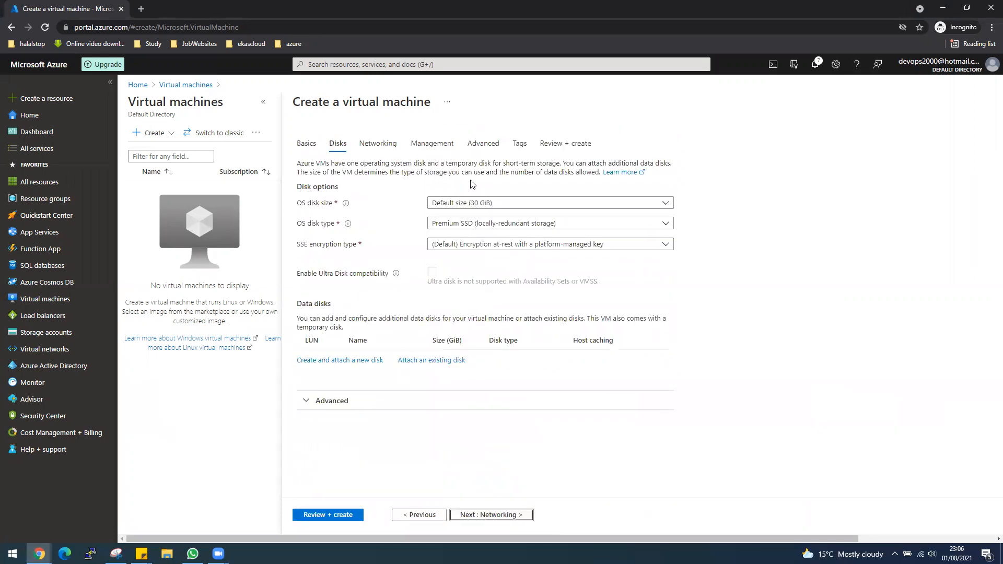
Step: Disable boot diagnostics on Management and advance through Advanced and Tags to Review + create
left_click(489, 516)
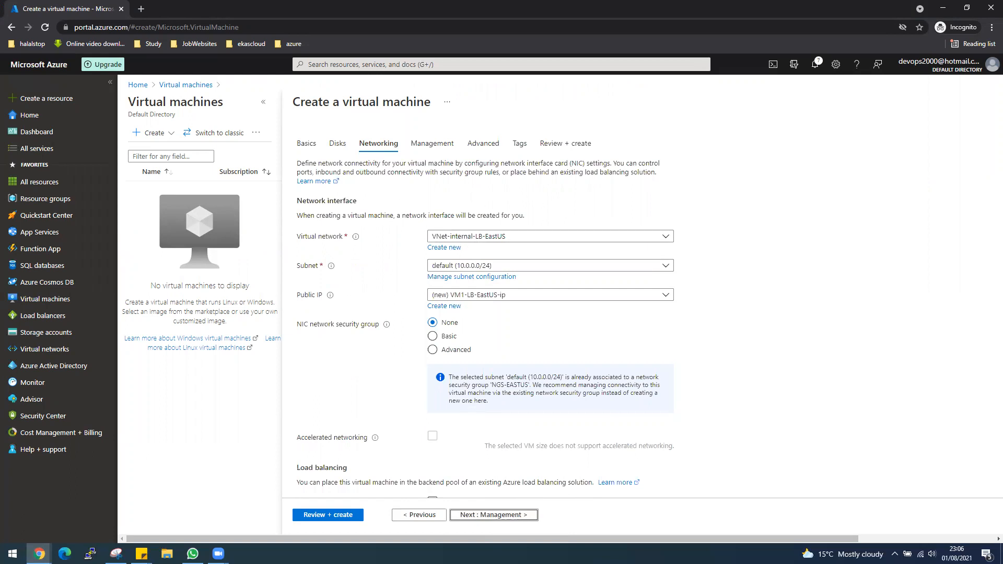
left_click(511, 519)
left_click(432, 303)
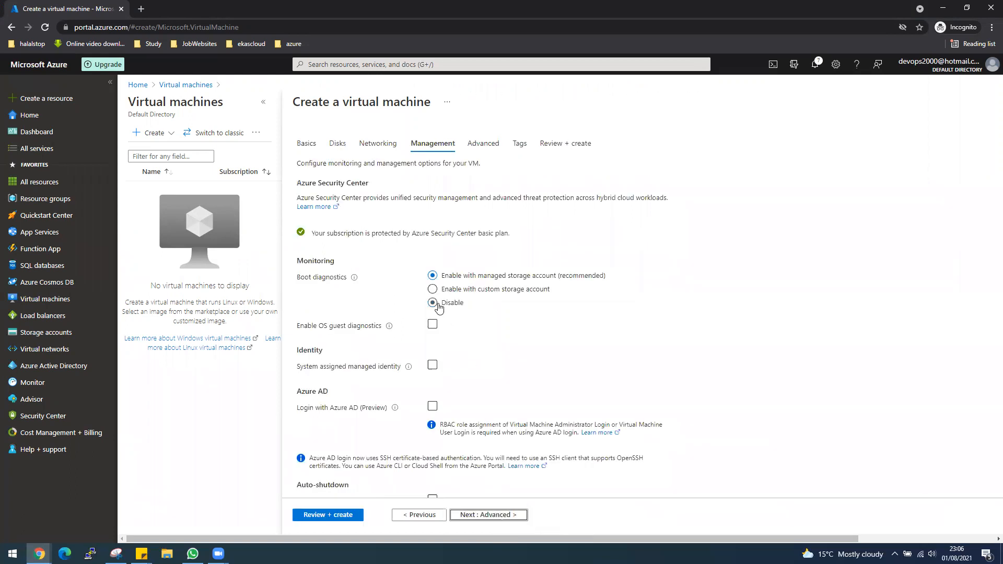
left_click(510, 518)
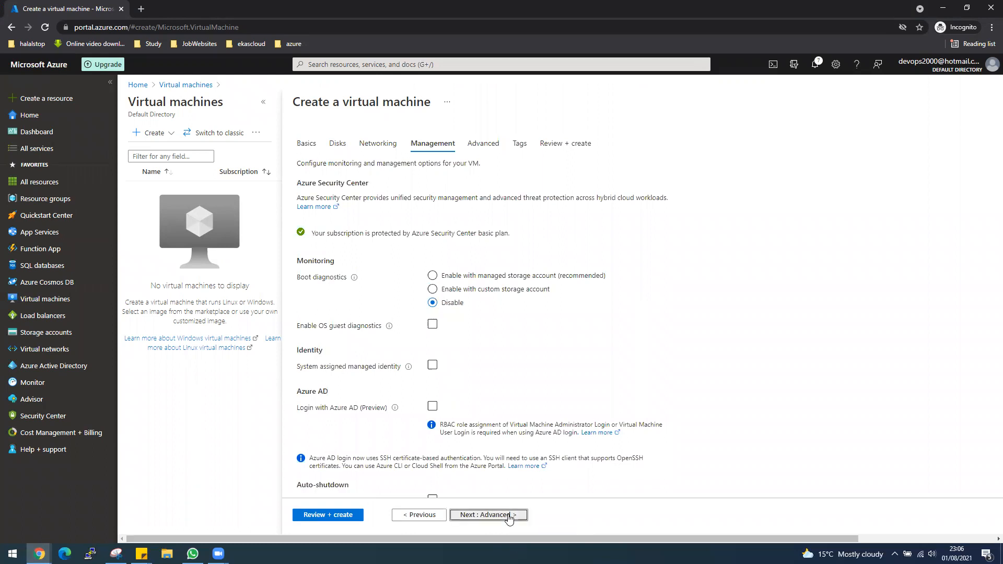
left_click(510, 518)
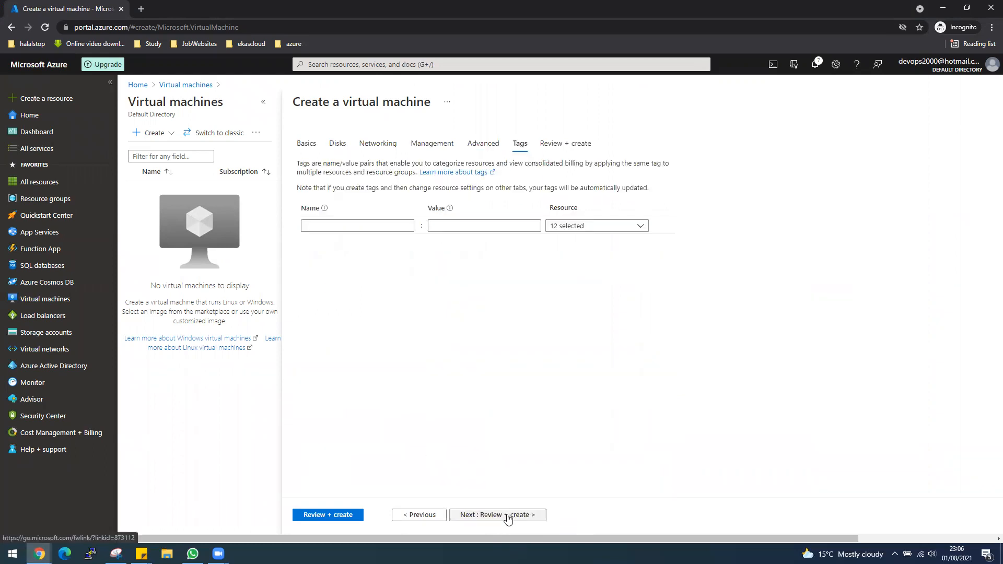
left_click(494, 516)
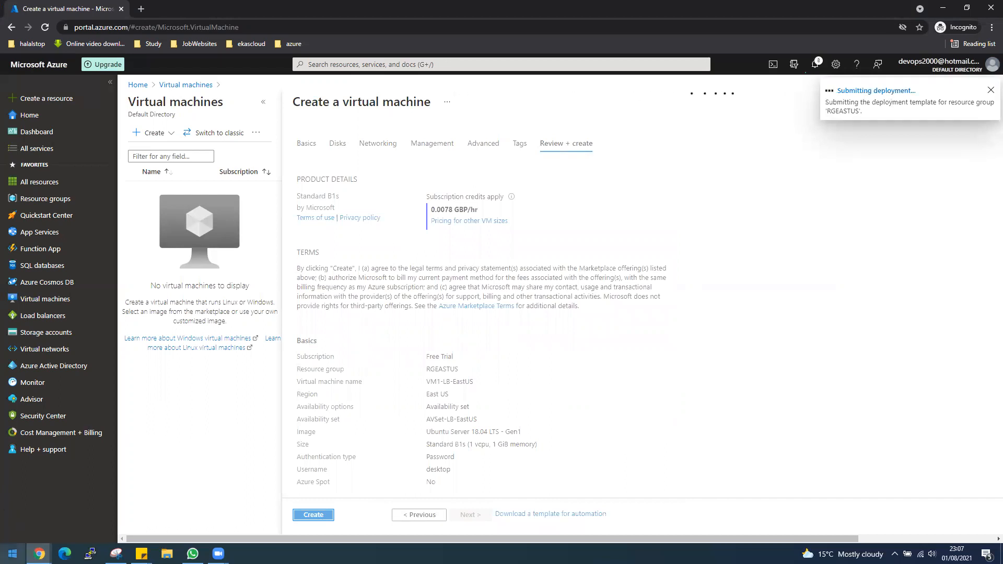
Step: Launch PuTTY from the Start menu search
left_click(12, 553)
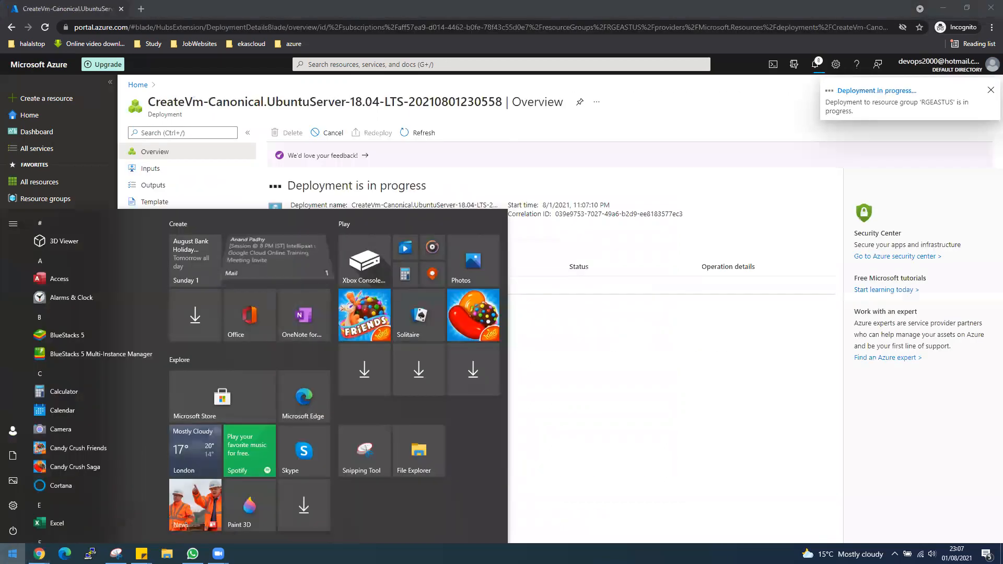
type("putty")
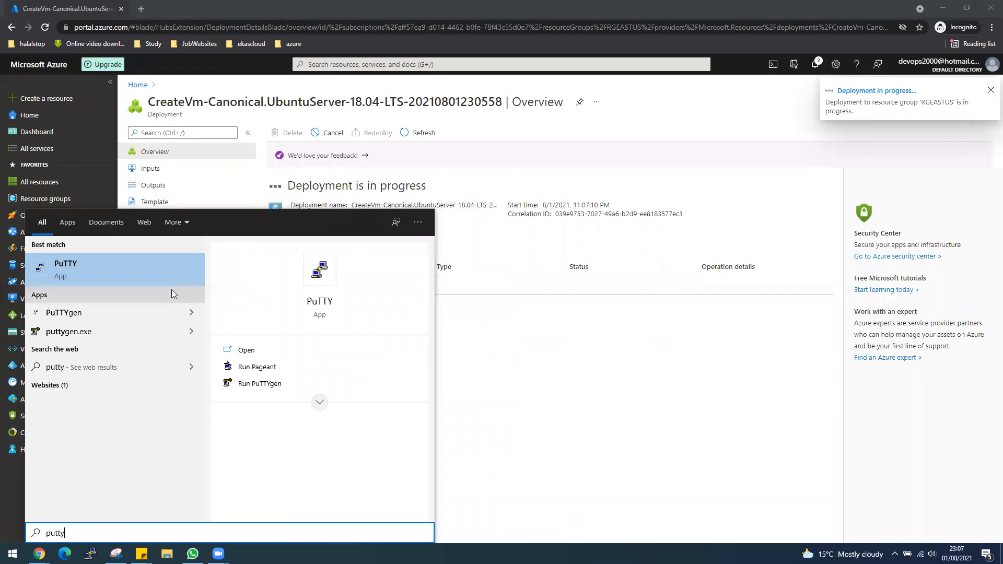
left_click(137, 267)
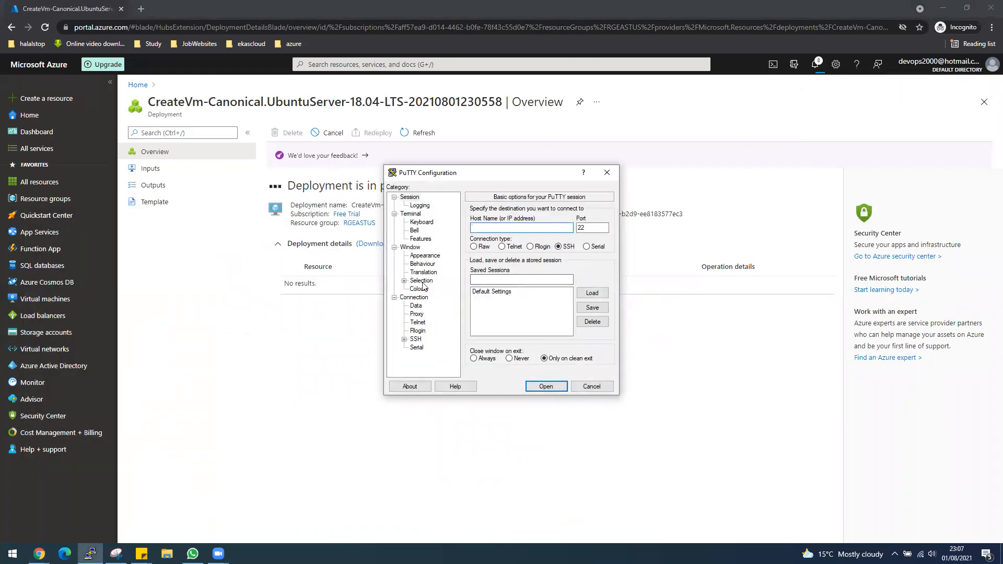
Step: Set the terminal font to Courier New, bold, 14-point under Window > Appearance
left_click(427, 257)
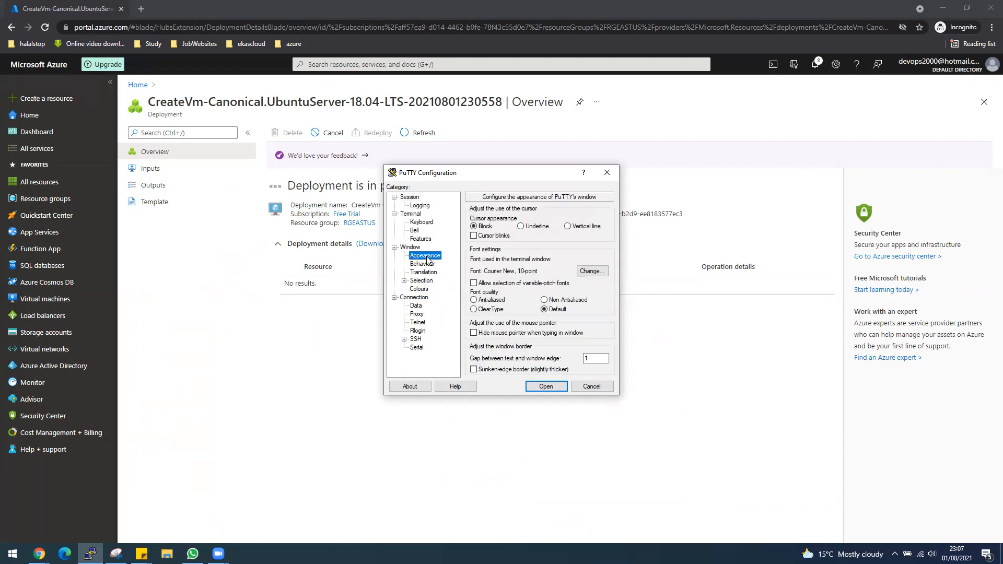
left_click(594, 271)
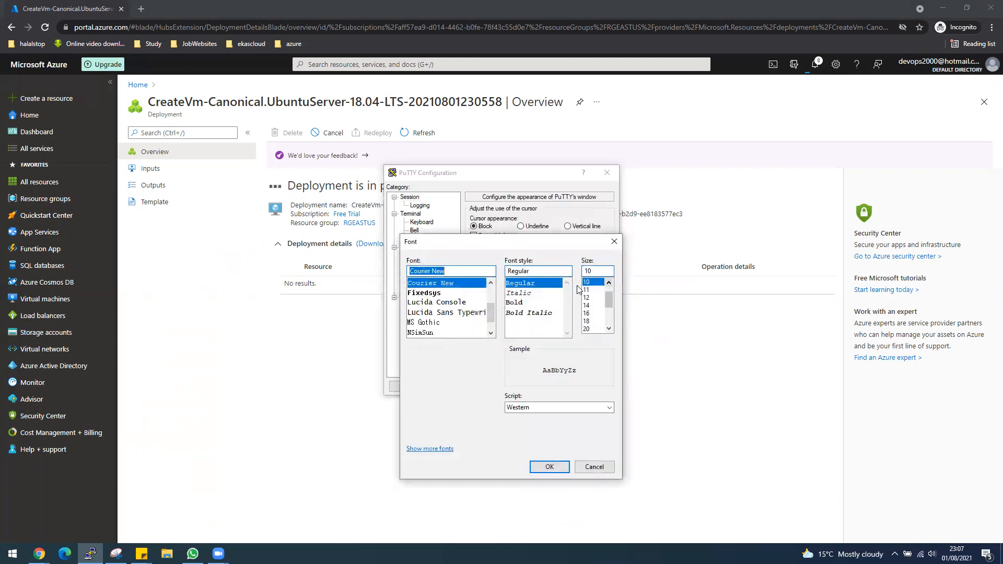
left_click(586, 305)
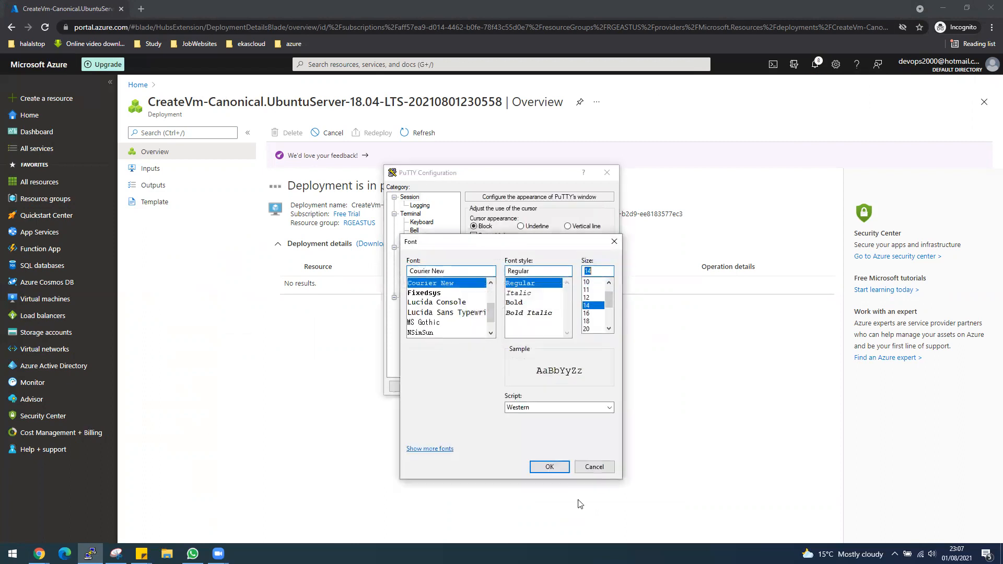
left_click(526, 303)
left_click(548, 466)
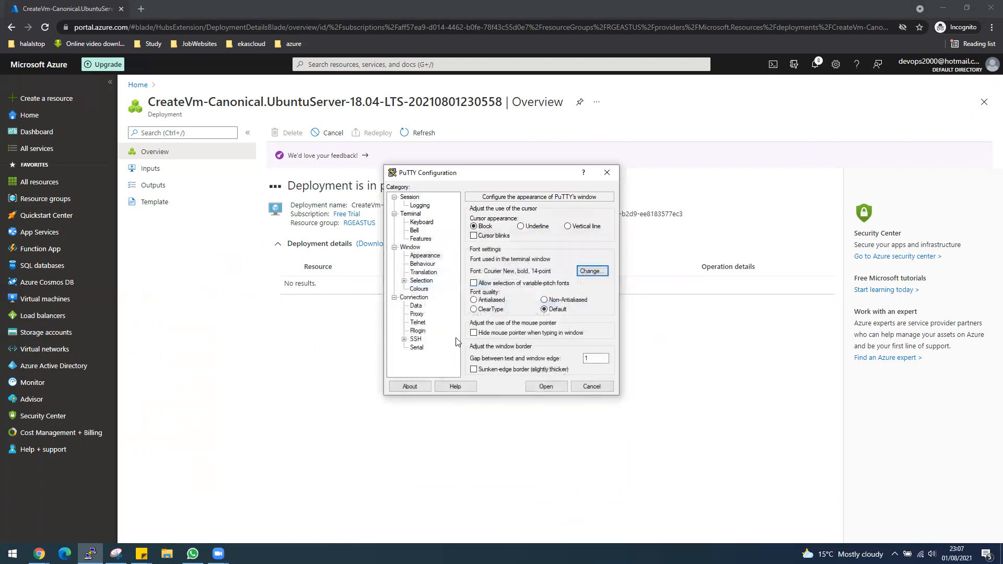
Step: Set PuTTY's default foreground to dark green (0, 128, 0), then open VM1-LB-EastUS in Azure
left_click(421, 288)
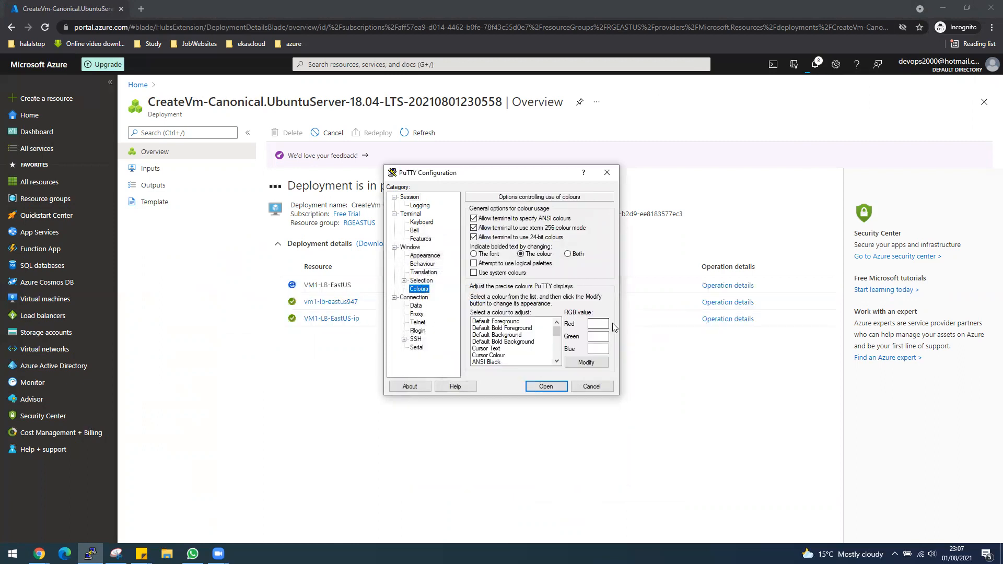
left_click(511, 322)
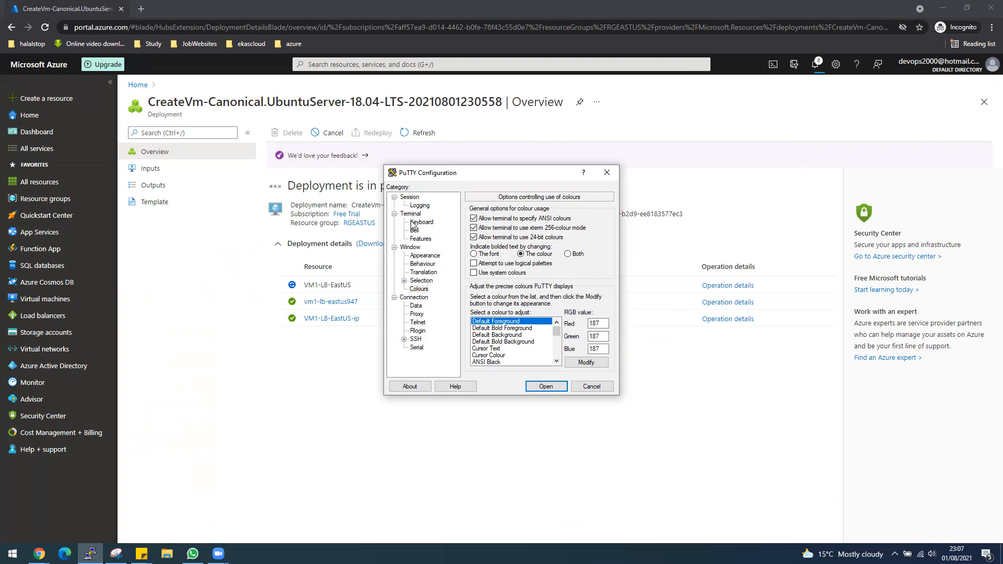
left_click(602, 367)
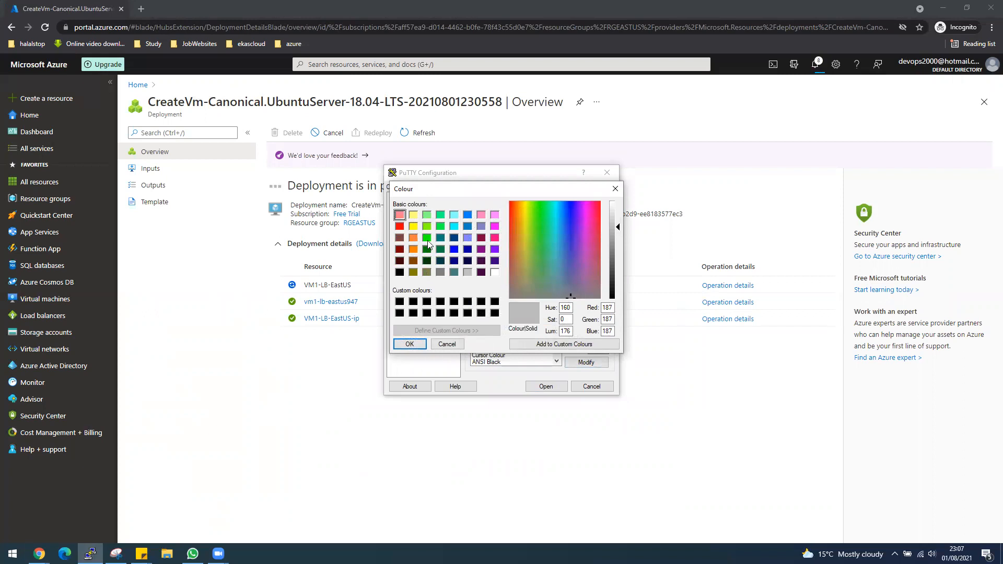
left_click(428, 249)
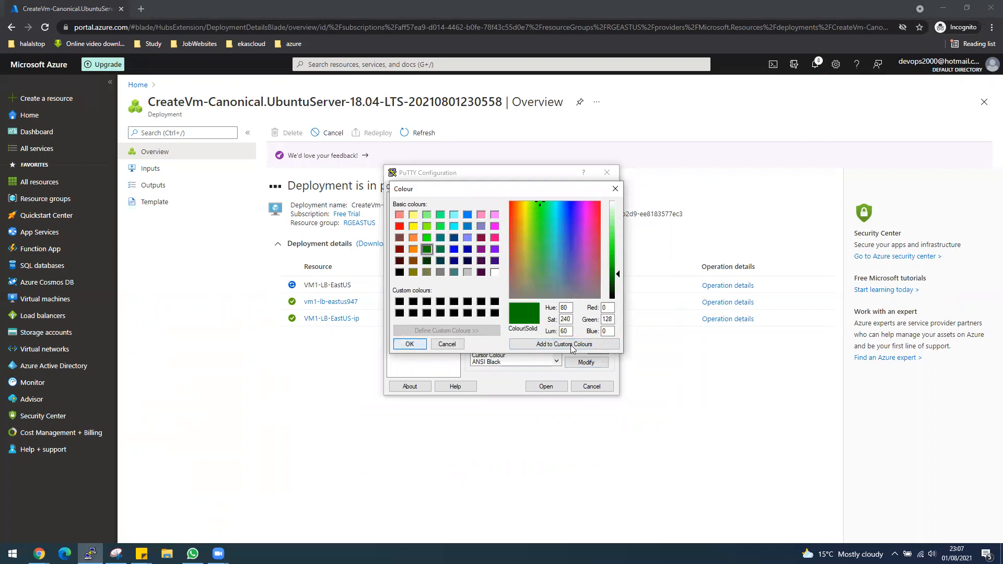
left_click(409, 344)
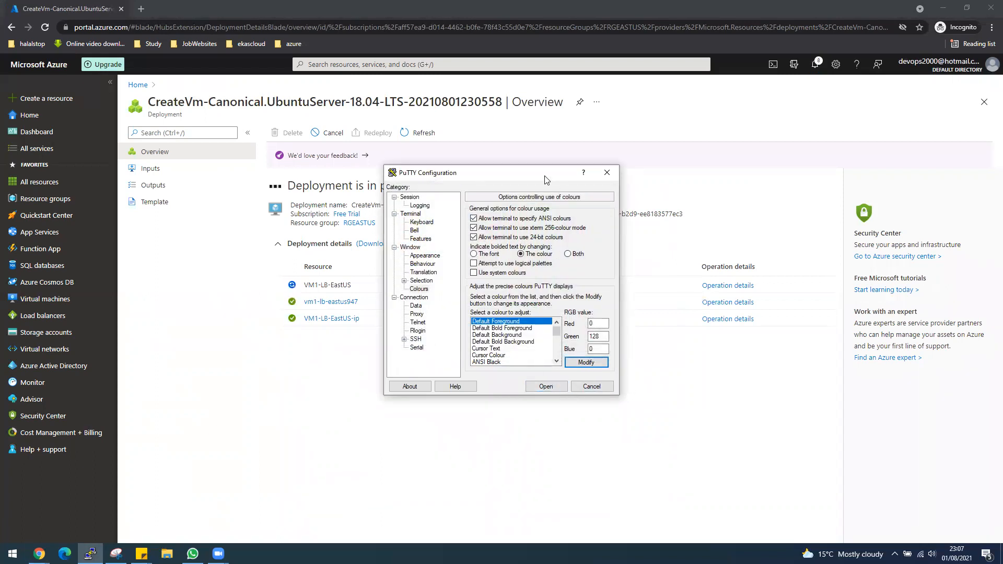
left_click_drag(544, 180, 165, 324)
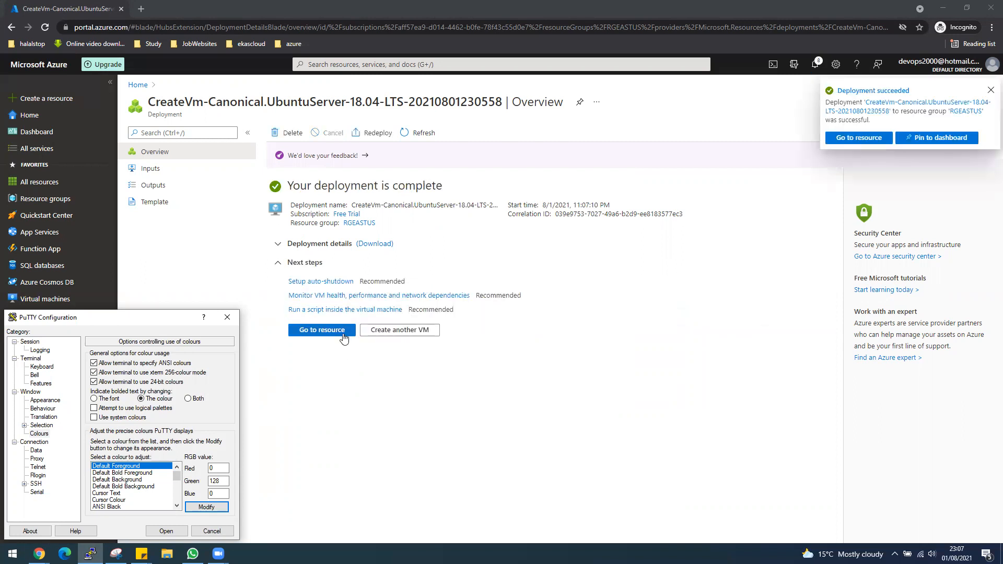
left_click(343, 338)
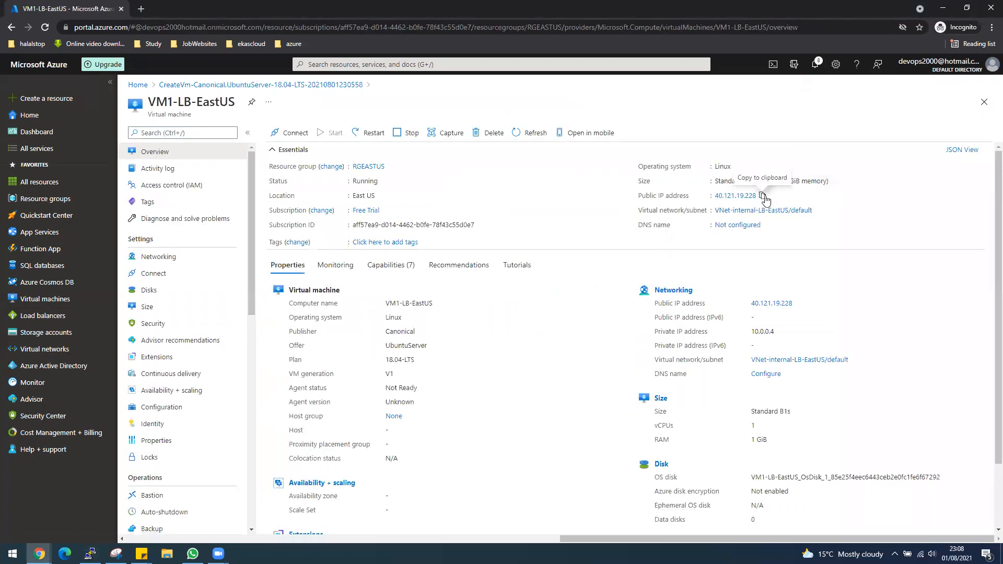
Step: Start an SSH session in PuTTY to the admin user at the pasted VM IP address
left_click(91, 554)
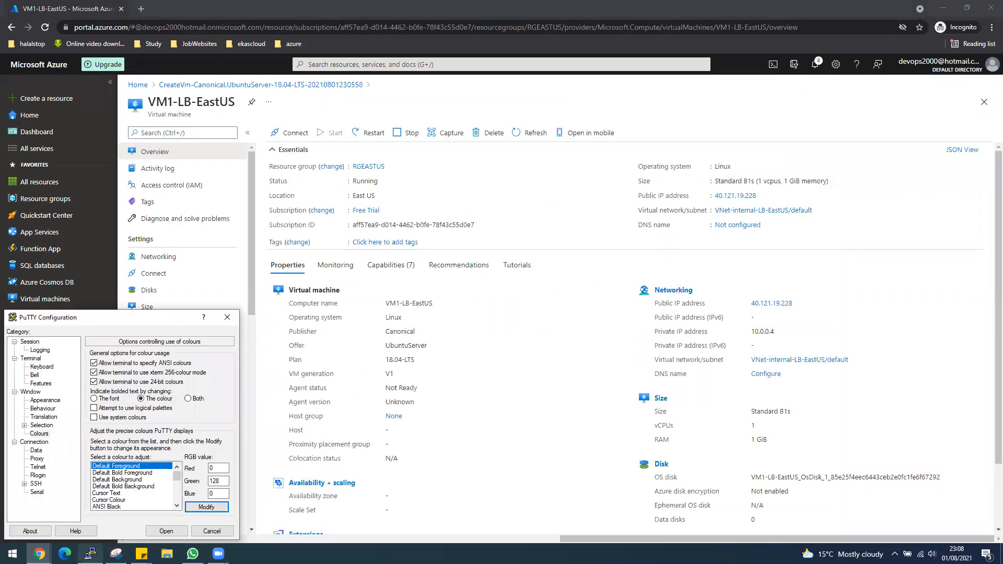
left_click(30, 342)
left_click(111, 371)
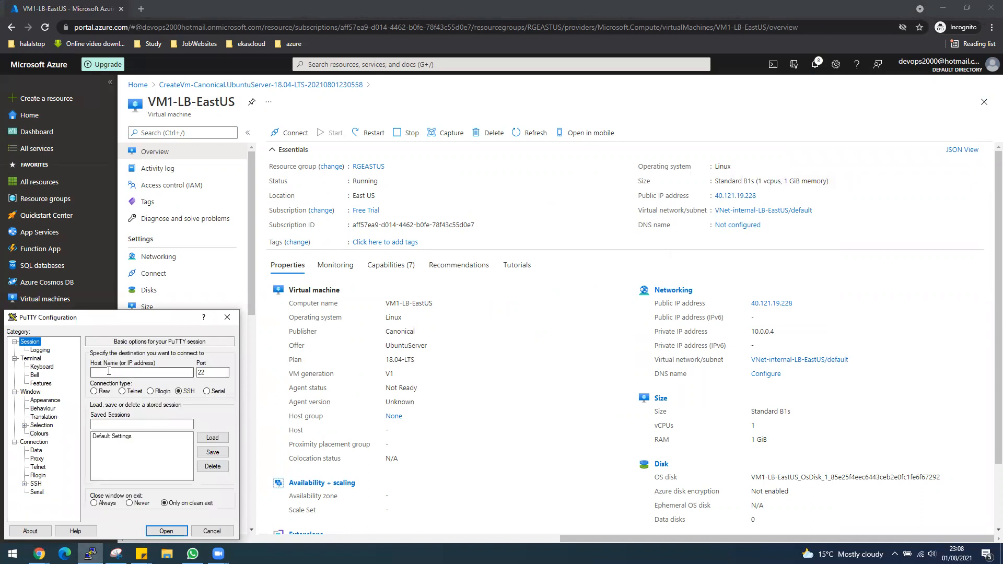
type("desktop@")
type("40.121.19.228")
key("Return")
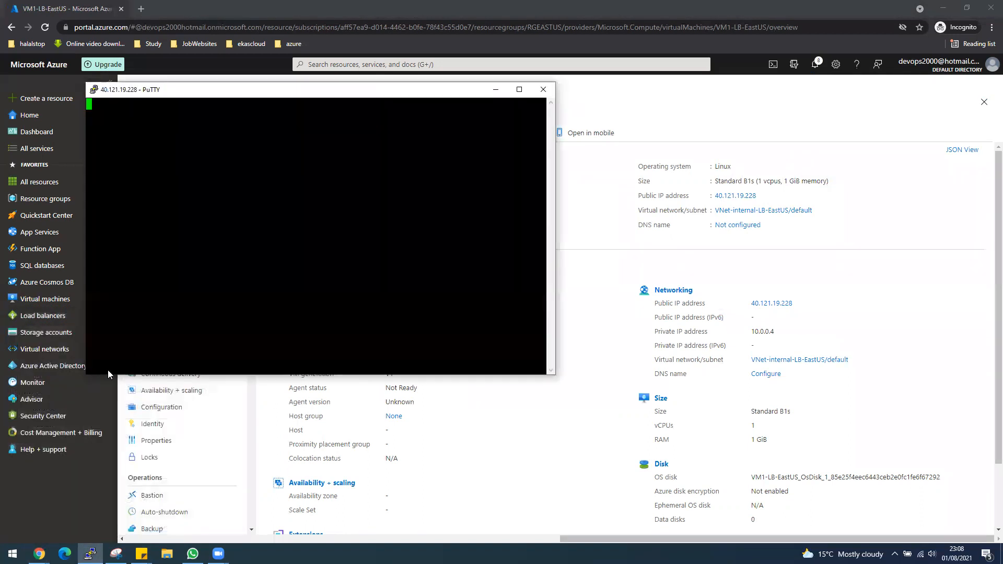
Step: Accept the host key, log in with the password, and run clear
left_click(446, 347)
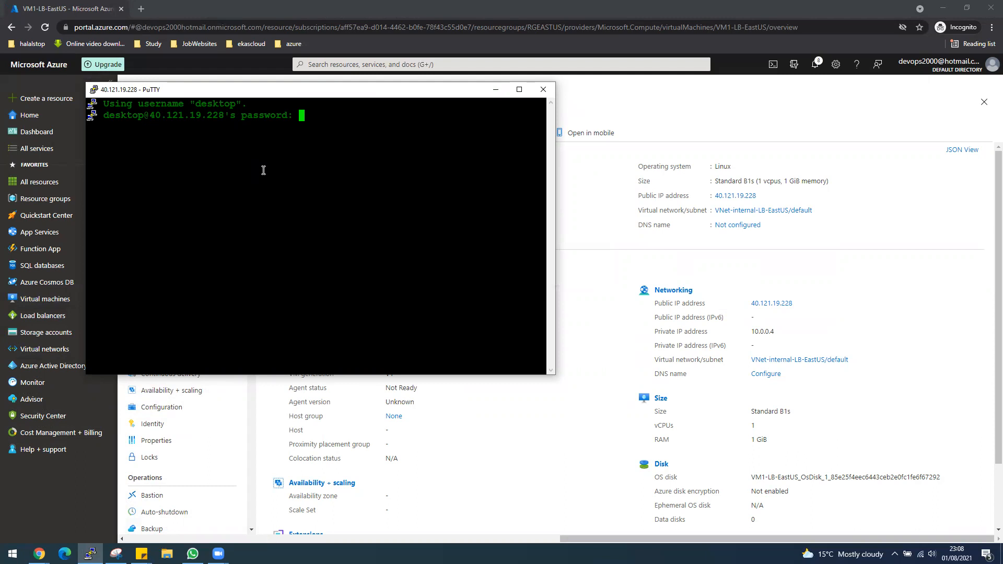
key("Return")
type("clear")
key("Return")
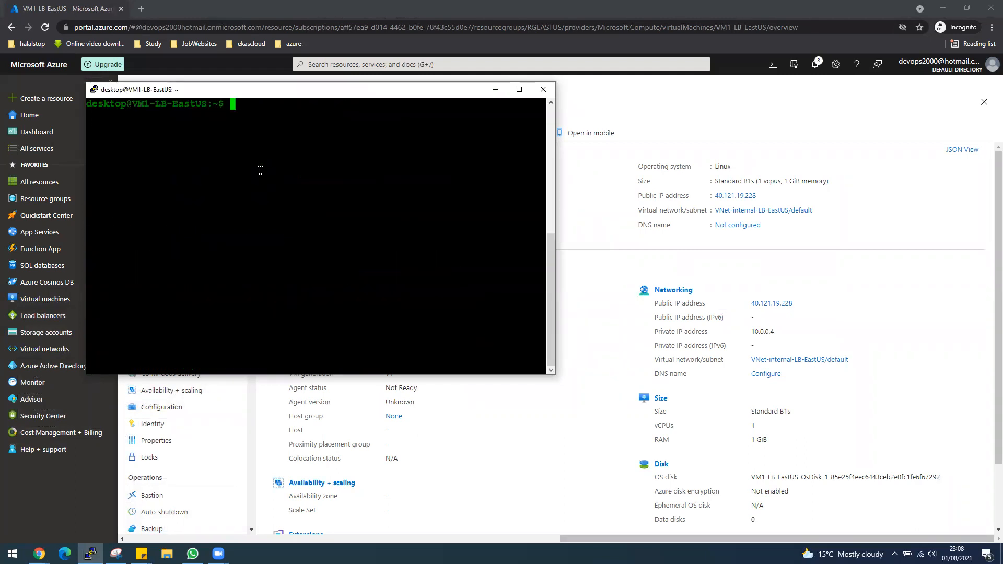
Step: Run apt update as the normal user, which fails with permission errors
type("apt update")
key("Return")
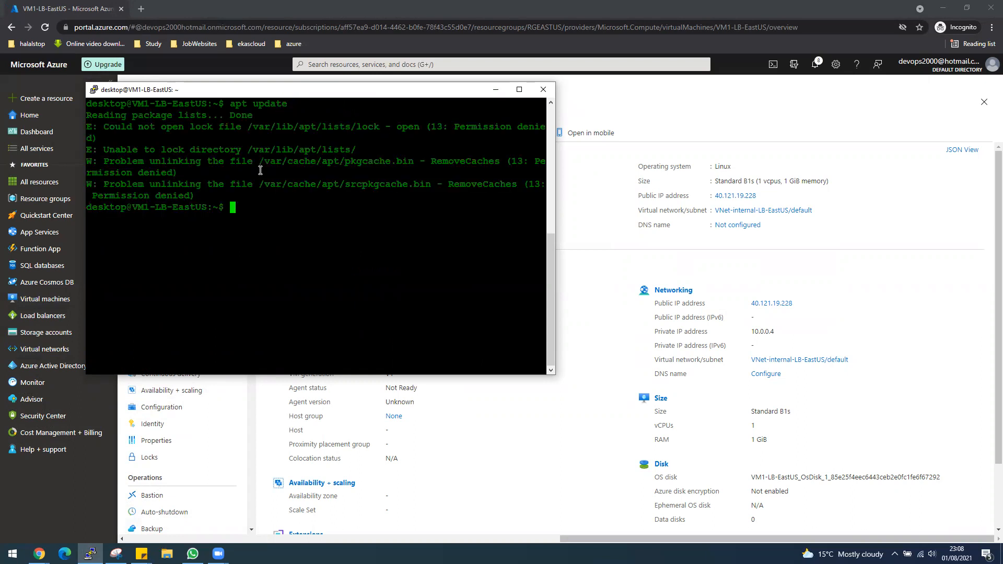
Step: Switch to root with sudo -i, run apt update, and install apache2 -y
key("Up")
key("BackSpace")
key("BackSpace")
key("BackSpace")
key("BackSpace")
key("BackSpace")
key("BackSpace")
key("BackSpace")
key("BackSpace")
key("BackSpace")
key("BackSpace")
type("sudo -i")
key("Return")
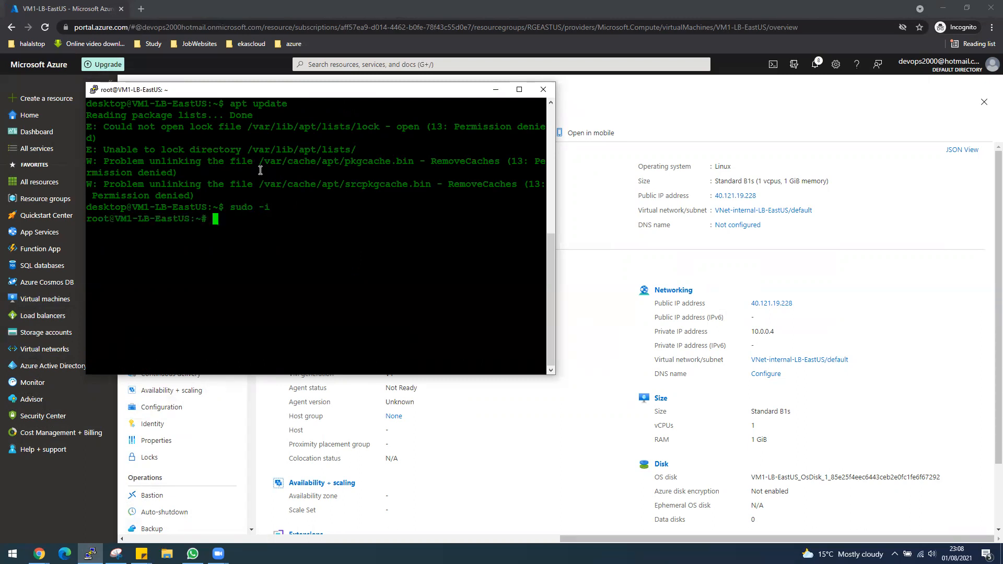
type("apt updat")
type("e")
key("Return")
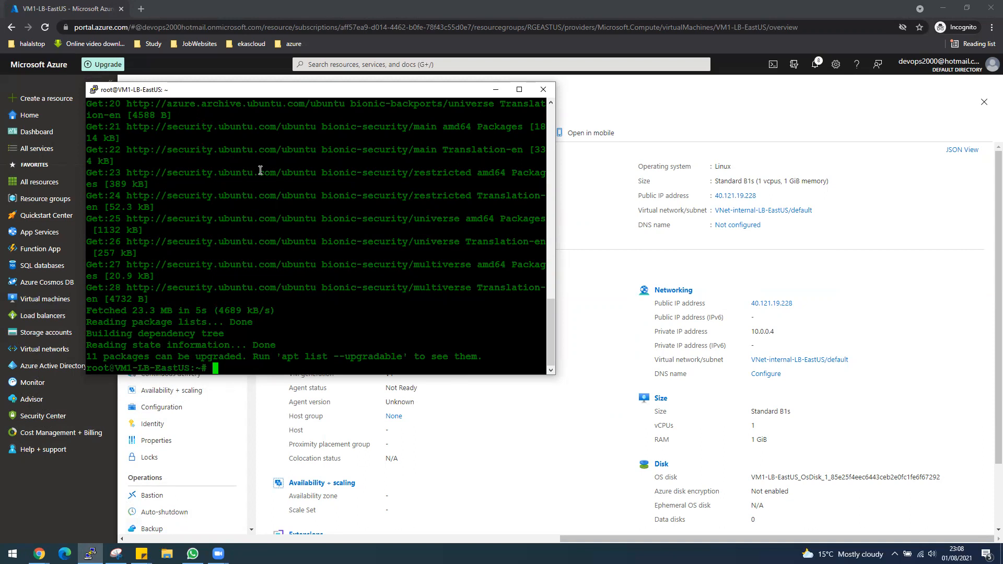
type("apt install apache2 -y")
key("Return")
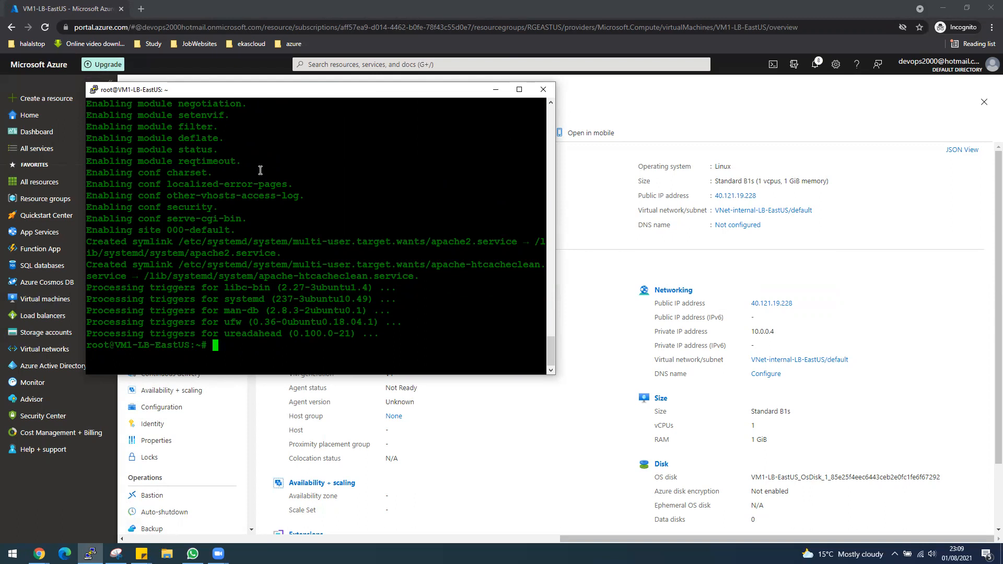
Step: Change into /var/www/html and list its files
type("cd ")
type("/var/")
type("www/h")
type("tl")
type("l")
key("Return")
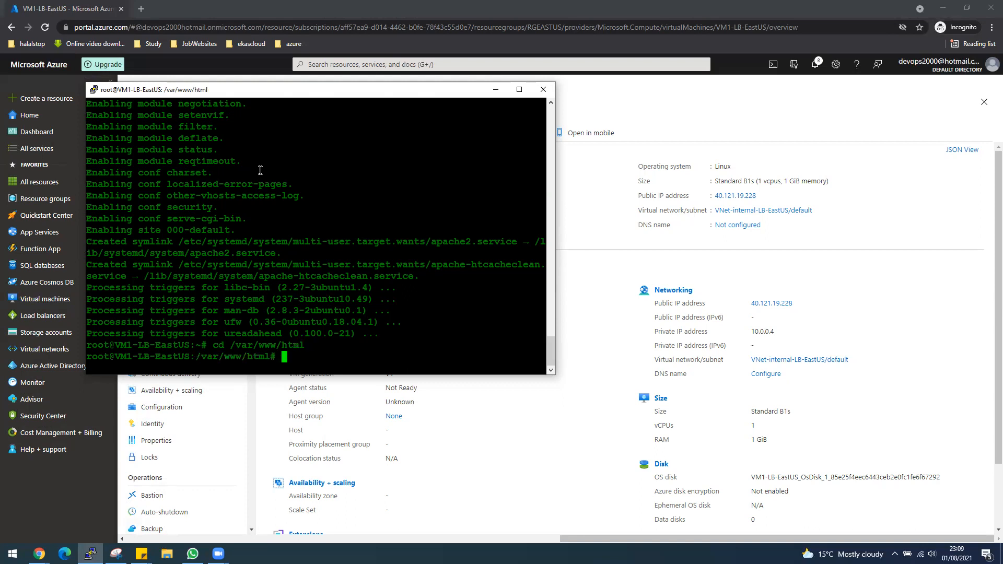
type("vim in")
key("BackSpace")
key("BackSpace")
key("BackSpace")
key("BackSpace")
key("BackSpace")
key("BackSpace")
type("ls")
key("Return")
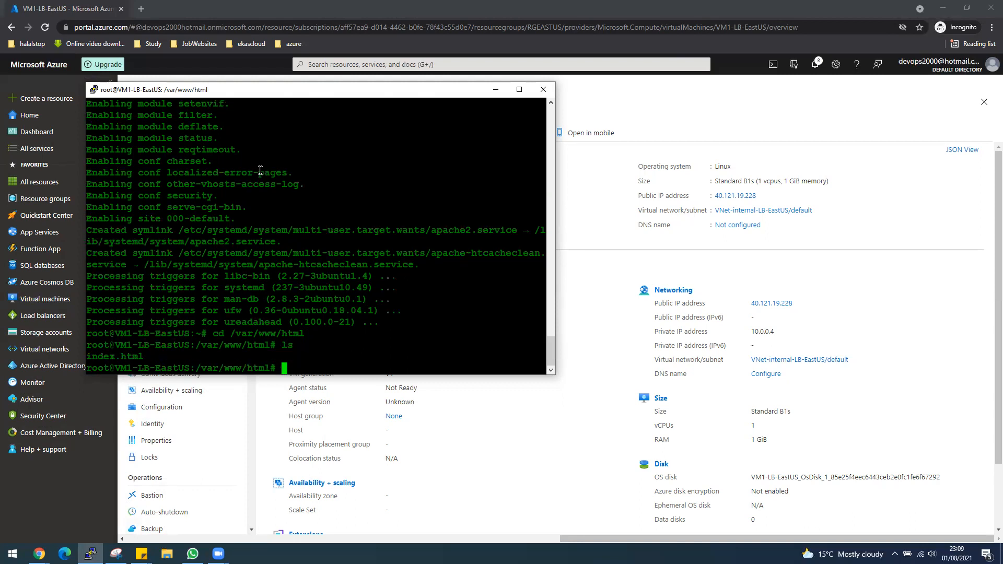
Step: Open index.html in vim, scroll down, and copy the public IP 40.121.19.228 from Azure
type("vim index.html")
key("Return")
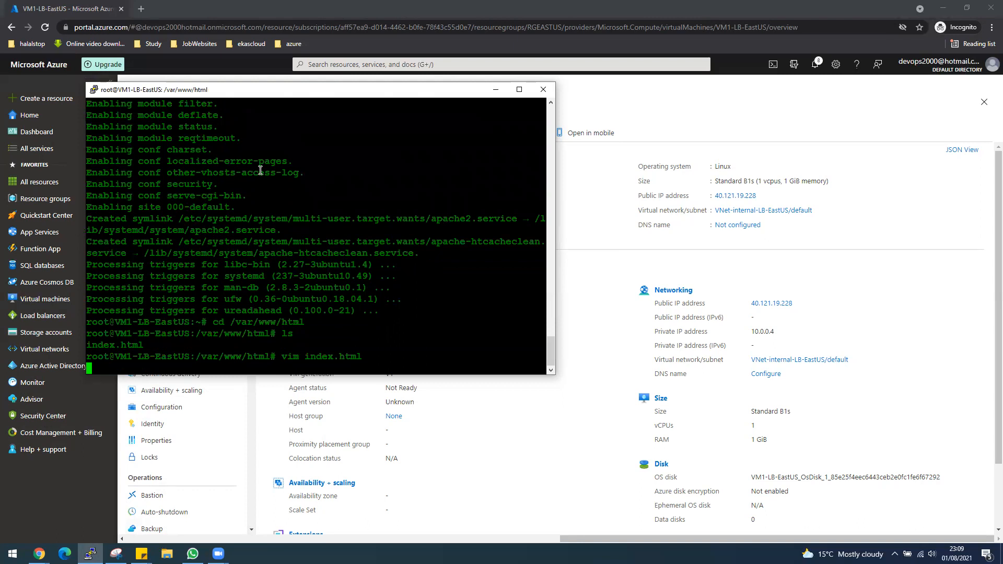
key("Down")
key("Down")
key("Down")
key("Down")
key("Down")
key("Down")
key("Down")
key("Down")
key("Down")
key("Down")
key("Down")
key("Down")
key("Down")
key("Down")
key("Down")
key("Down")
key("Down")
key("Down")
key("Down")
key("Down")
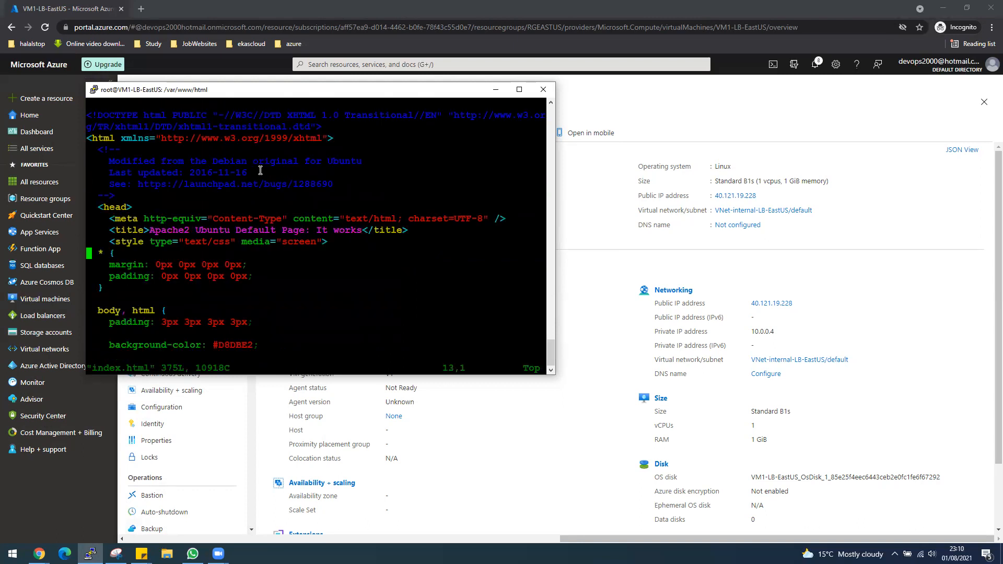
key("Down")
key("Down")
key("Down")
key("Down")
key("Down")
key("Down")
key("Down")
key("Down")
key("Down")
key("Down")
key("Down")
key("Down")
key("Down")
key("Down")
key("Down")
key("Down")
key("Down")
key("Down")
key("Down")
key("Down")
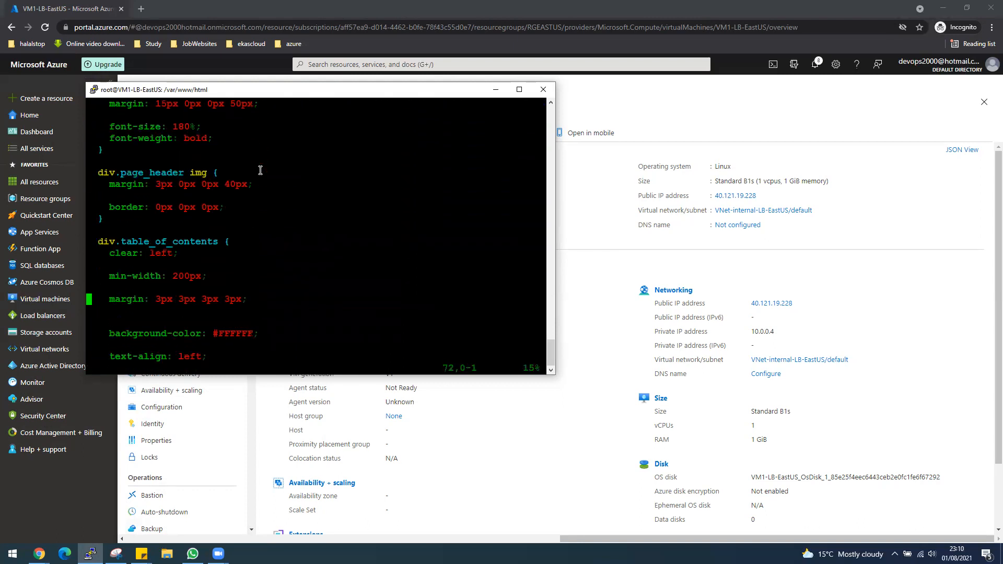
key("Down")
key("Down")
key("Down")
key("Down")
key("Down")
key("Down")
key("Down")
key("Down")
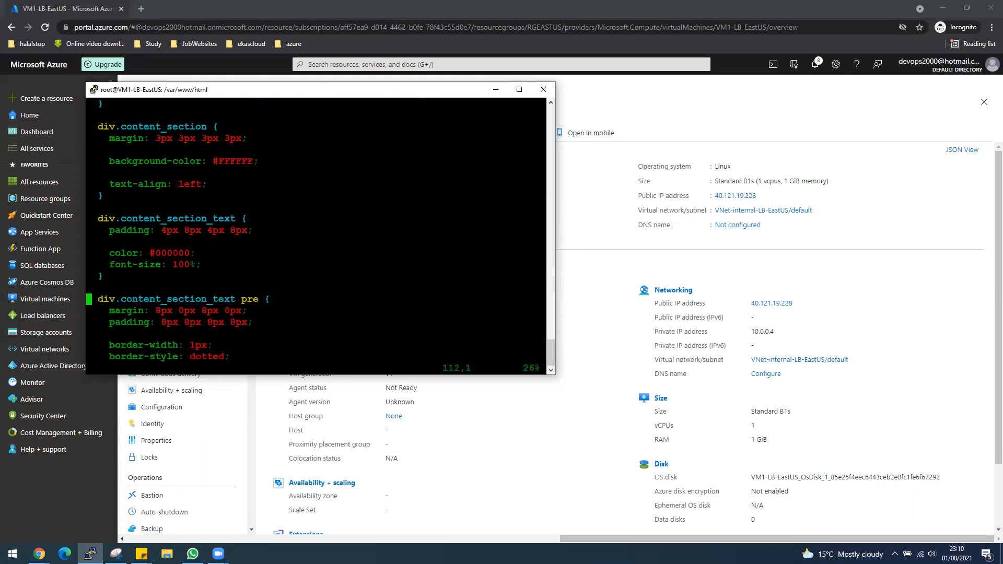
left_click(762, 197)
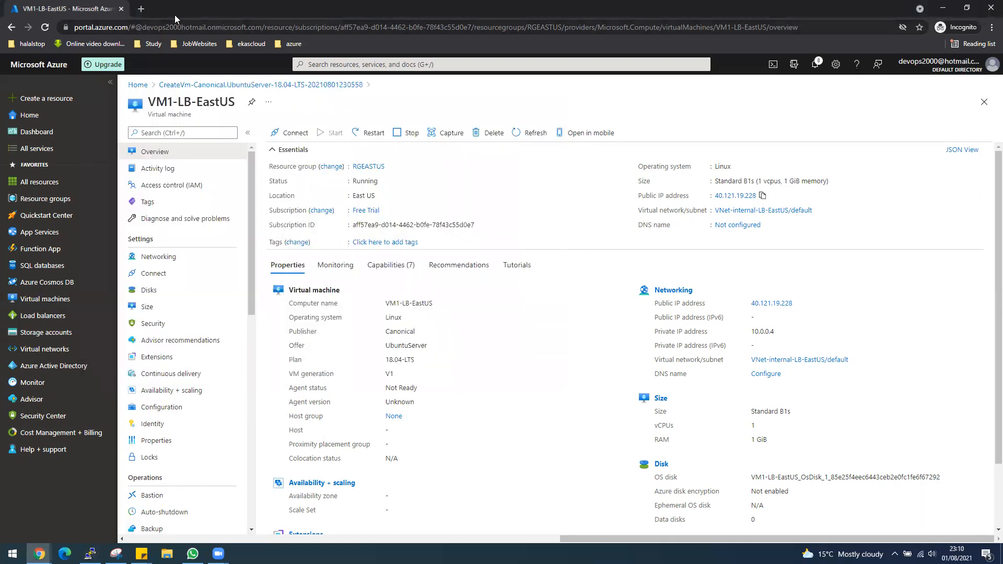
Step: Load 40.121.19.228 in a new Chrome tab, showing the Apache2 Ubuntu Default Page
left_click(141, 9)
right_click(148, 23)
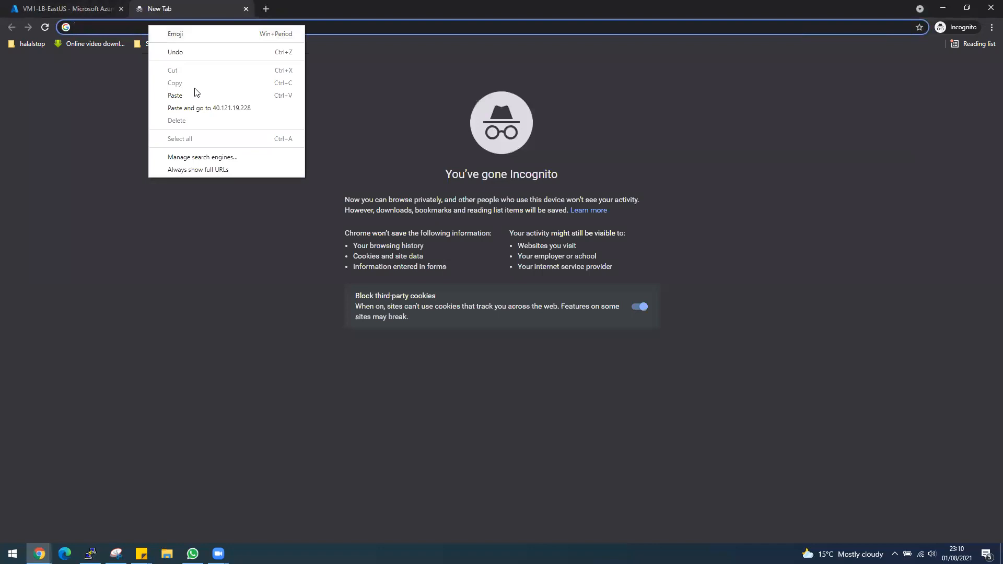
left_click(195, 93)
key("Return")
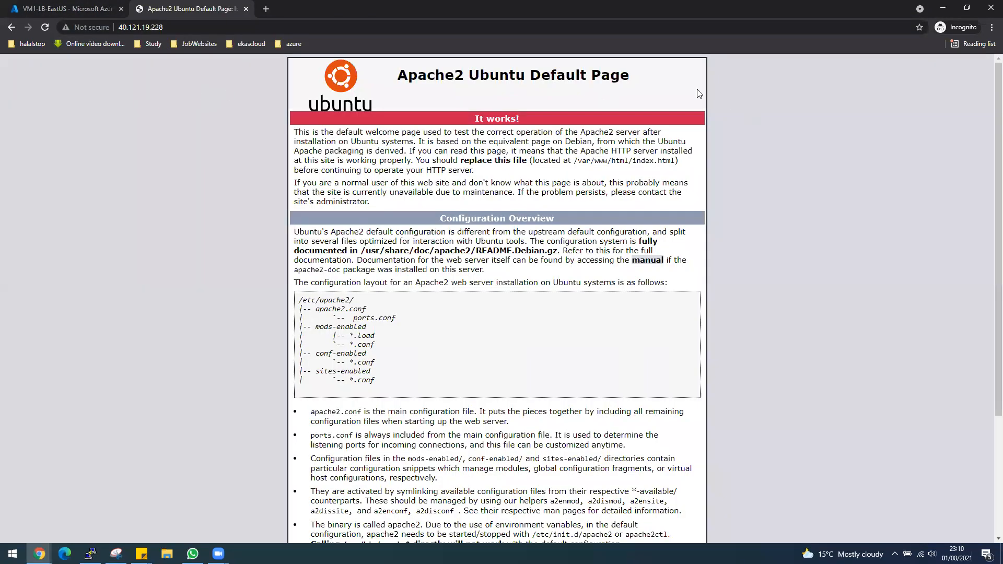
left_click_drag(535, 75, 610, 76)
left_click(68, 8)
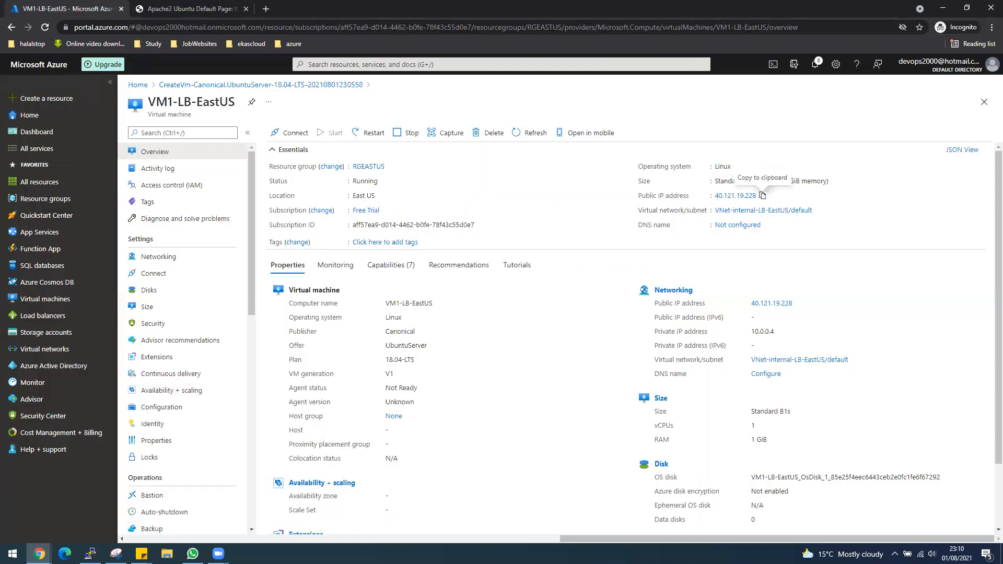
mouse_move(192, 554)
mouse_move(39, 553)
Step: Move vim to the 'Apache2 Ubuntu Default Page' heading line and enter insert mode
left_click(90, 554)
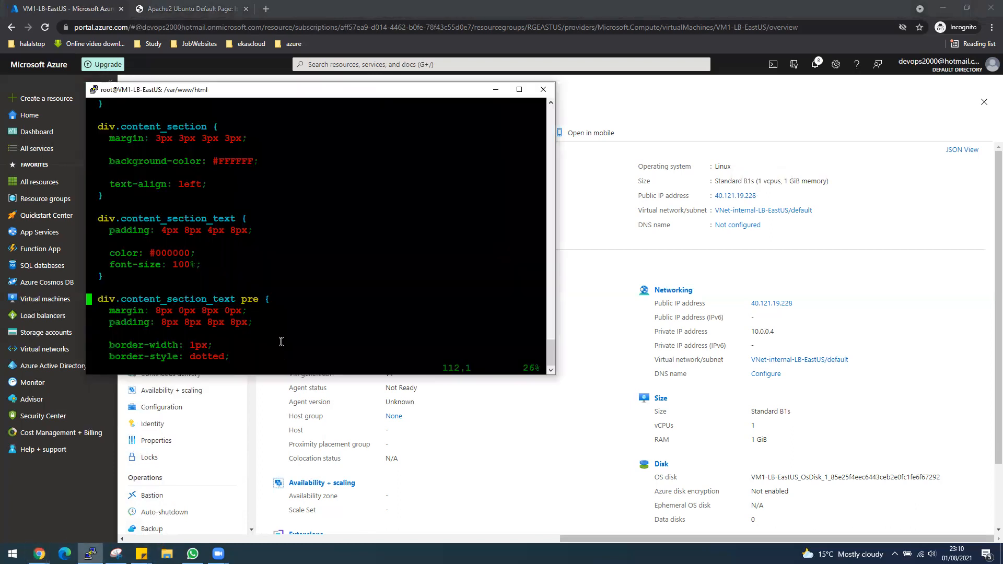
scroll(281, 341, "down", 12)
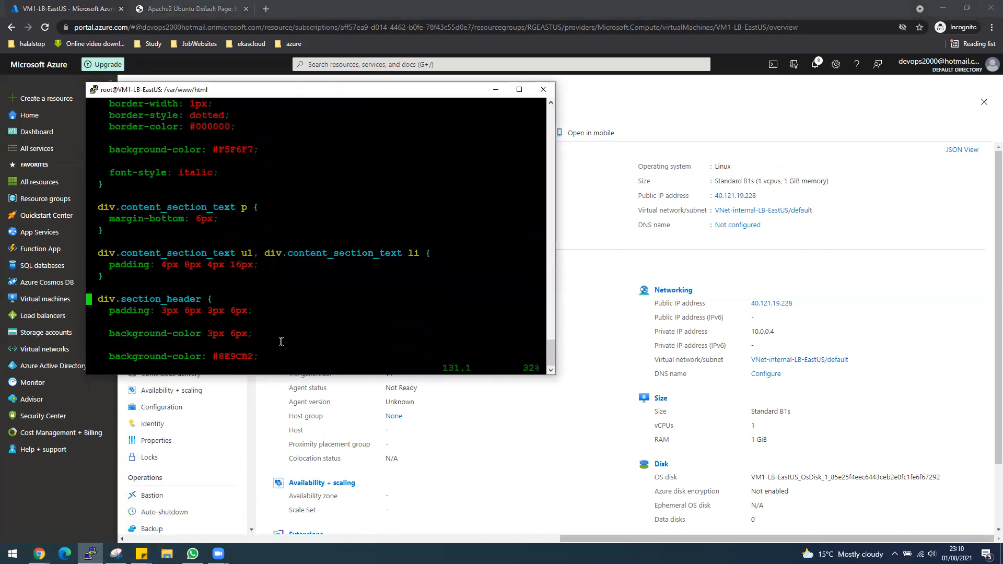
scroll(281, 342, "down", 14)
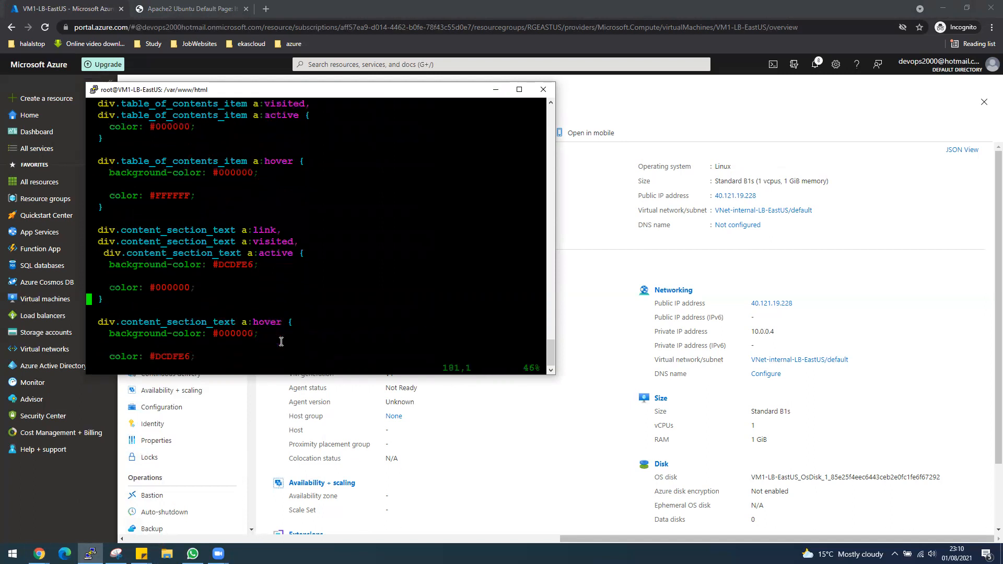
scroll(281, 342, "down", 6)
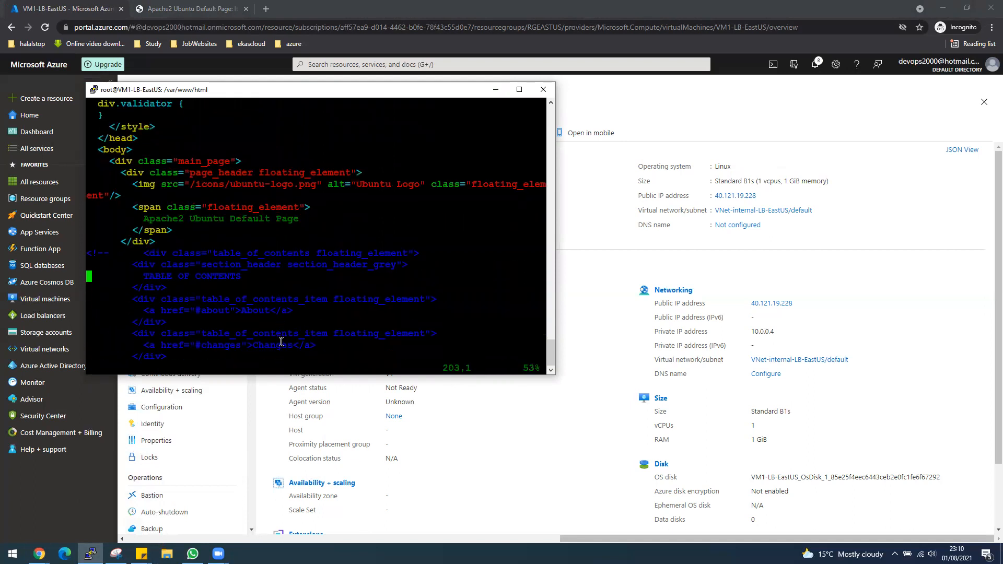
key("Up")
key("Up")
key("Up")
key("Down")
key("Down")
key("Down")
key("Down")
key("Right")
key("Right")
key("Right")
key("Right")
key("Right")
key("Right")
key("Right")
key("Right")
key("Right")
key("Right")
key("Right")
key("Right")
key("Right")
key("Right")
key("Right")
key("Right")
key("Right")
key("Right")
key("Right")
key("Right")
key("Right")
key("i")
key("Right")
Step: Append '-VM1' to the heading, then save and quit with :wq
type("-Vm1")
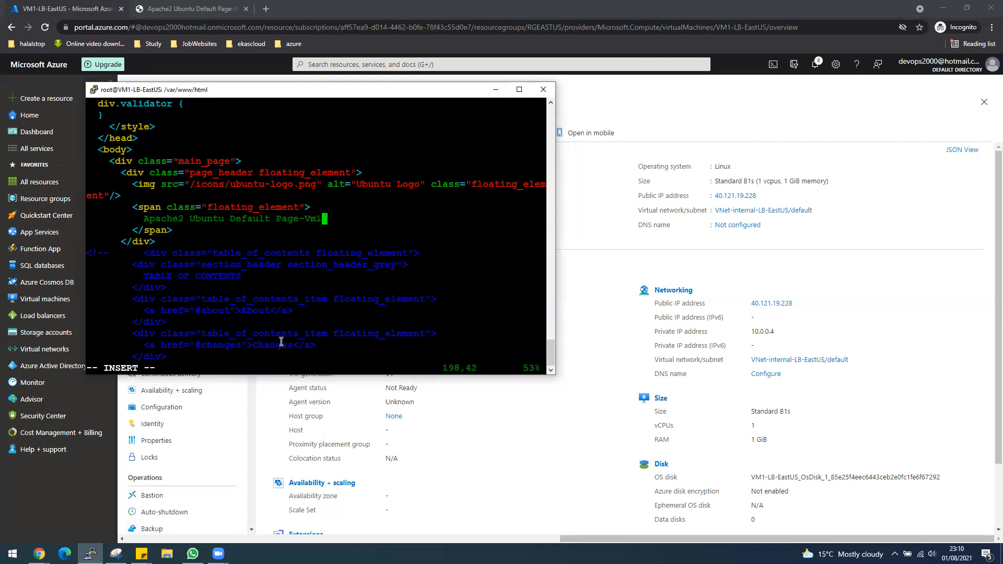
key("BackSpace")
key("BackSpace")
type("M1")
key("Escape")
type(":wq")
key("Return")
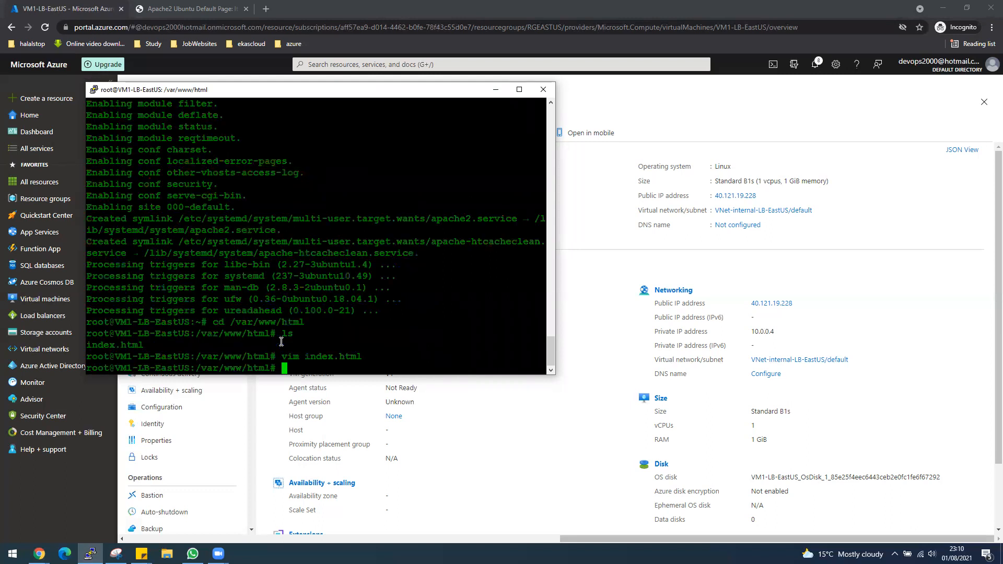
Step: Reload the 40.121.19.228 tab to confirm the heading now ends in '-VM1'
left_click(167, 9)
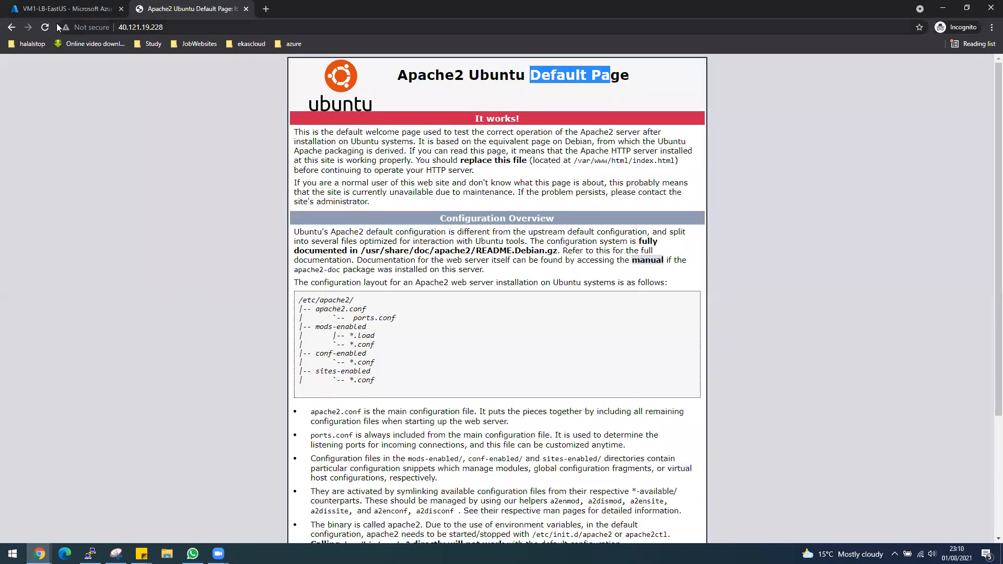
left_click(46, 27)
left_click_drag(636, 76, 670, 81)
left_click(98, 11)
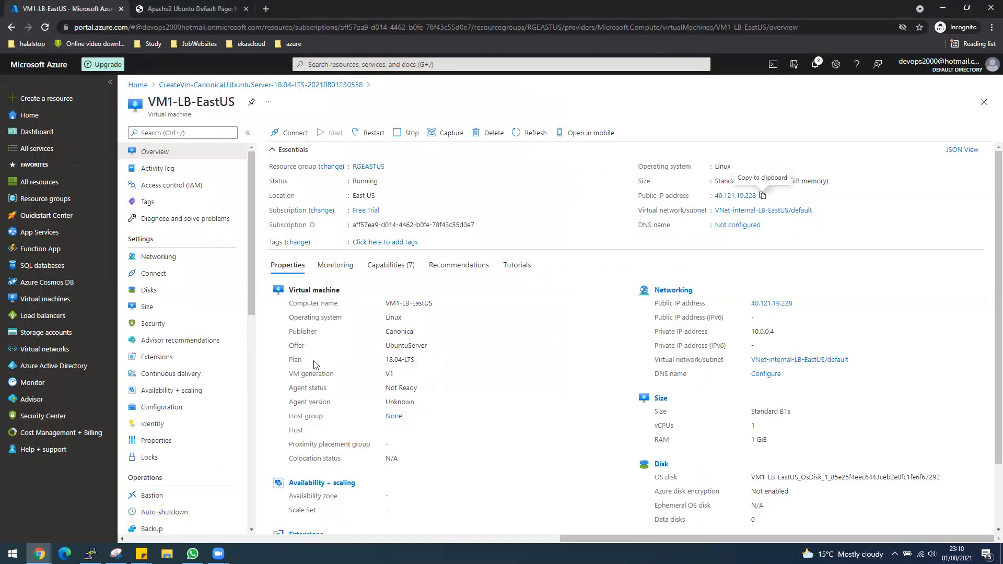
Step: Start creating a new virtual machine from the Virtual machines list
left_click(45, 298)
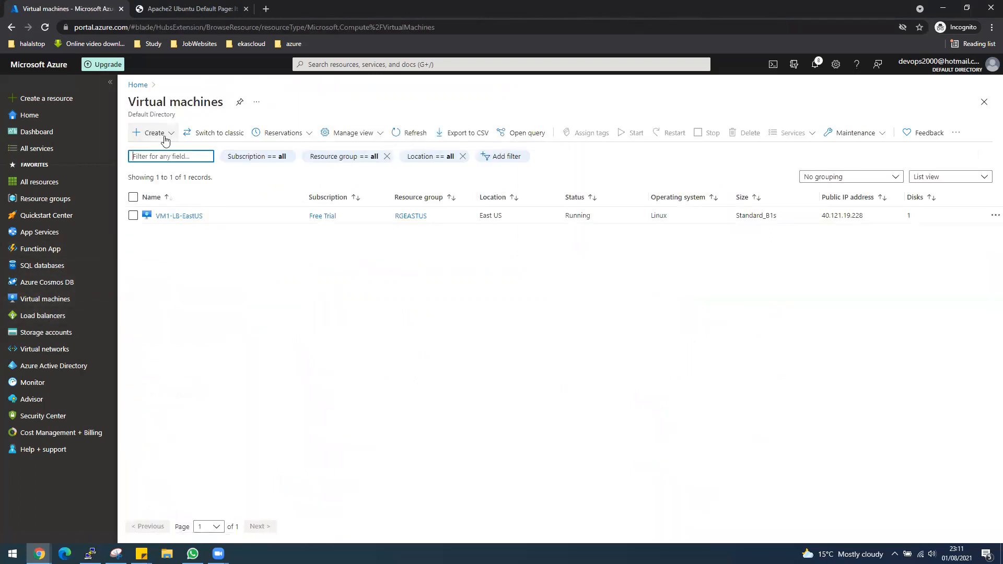
left_click(165, 137)
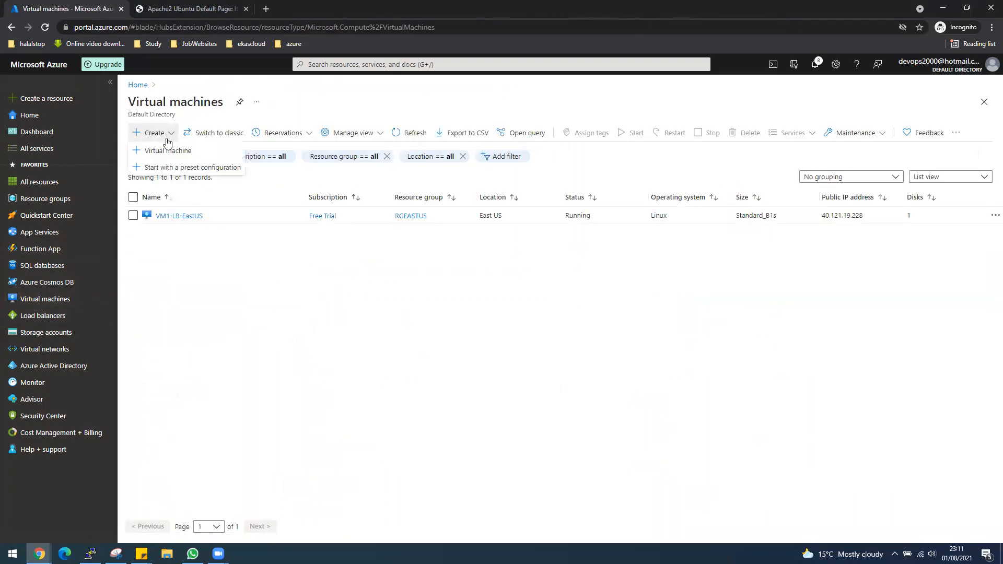
left_click(166, 153)
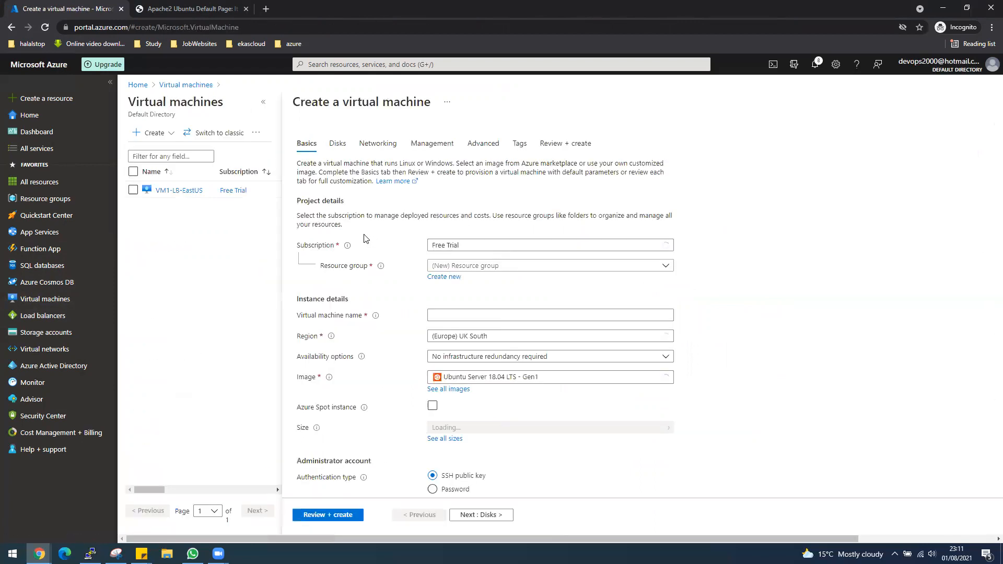
Step: Choose resource group RGEASTUS and name the VM VM2-LB-EastUS
left_click(514, 267)
left_click(474, 317)
left_click(473, 314)
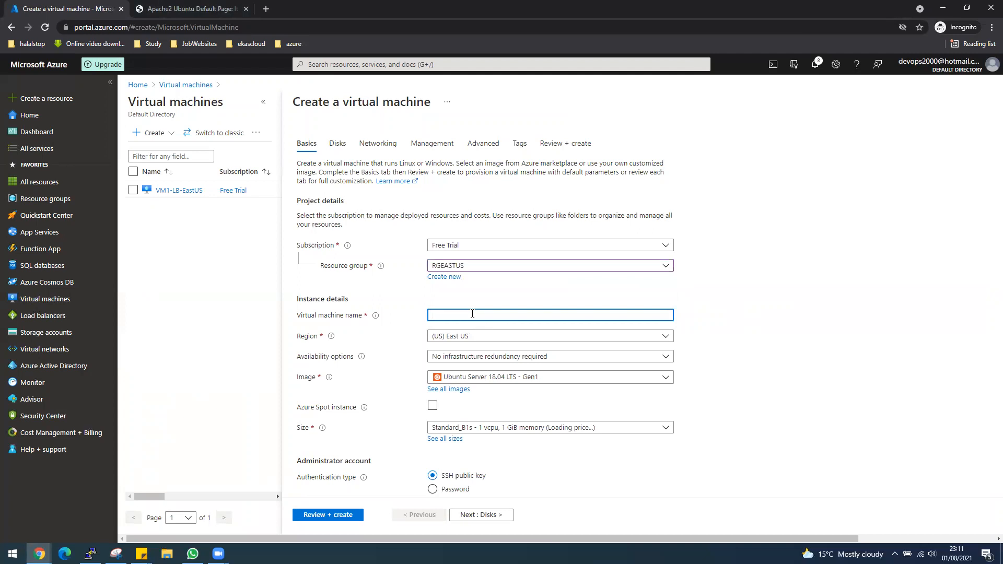
type("VM2-L")
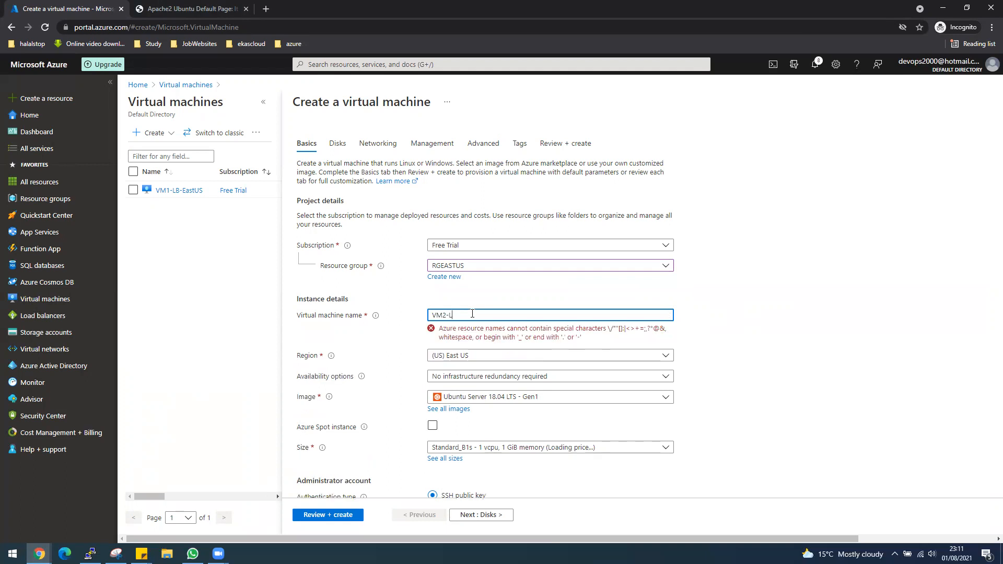
type("stUS")
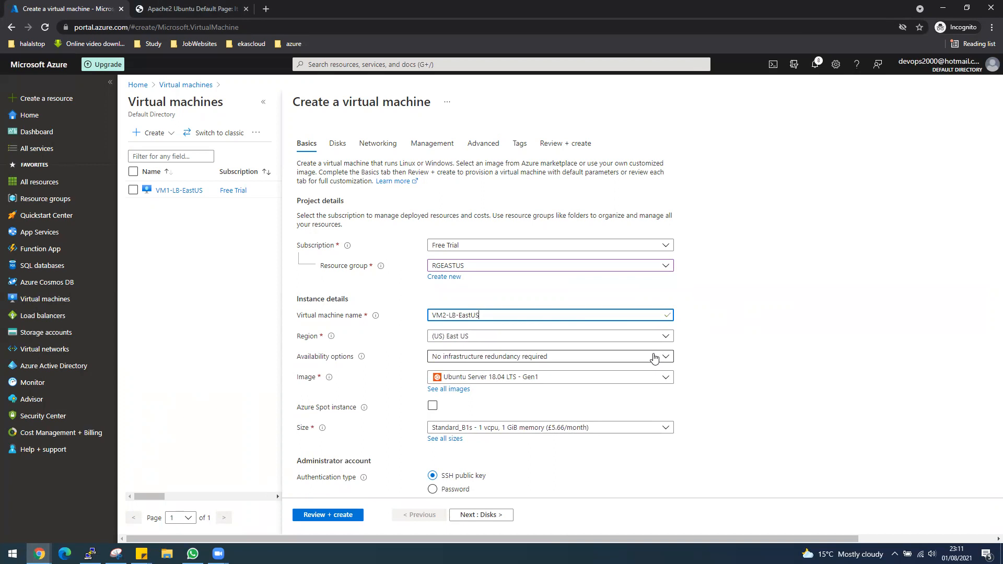
Step: Place the VM in the AVSet-LB-EastUS availability set
left_click(491, 356)
left_click(464, 449)
left_click(472, 377)
left_click(456, 389)
scroll(742, 406, "down", 1)
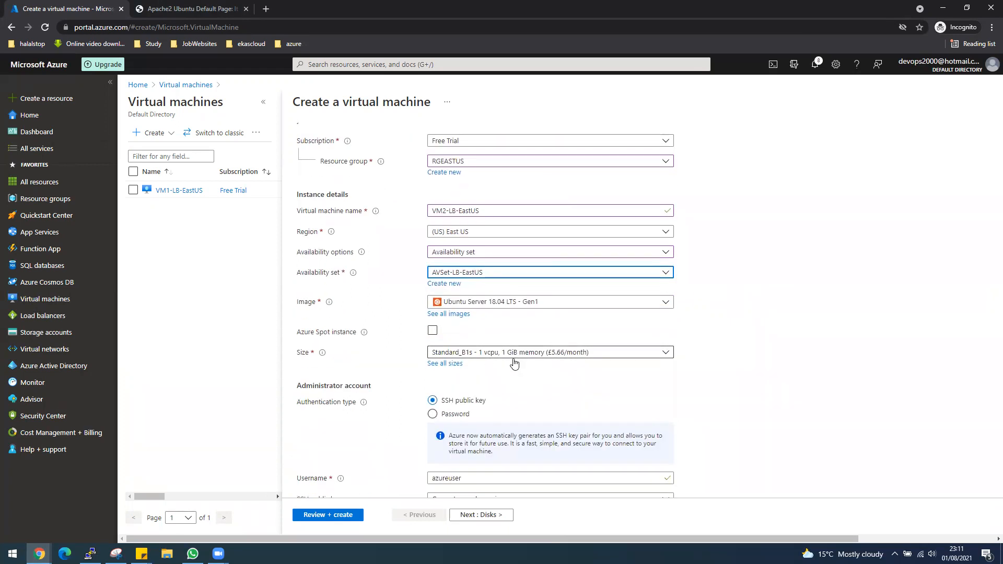
Step: Use password authentication and enter the admin username and password twice
left_click(462, 416)
left_click(487, 435)
type("desktop")
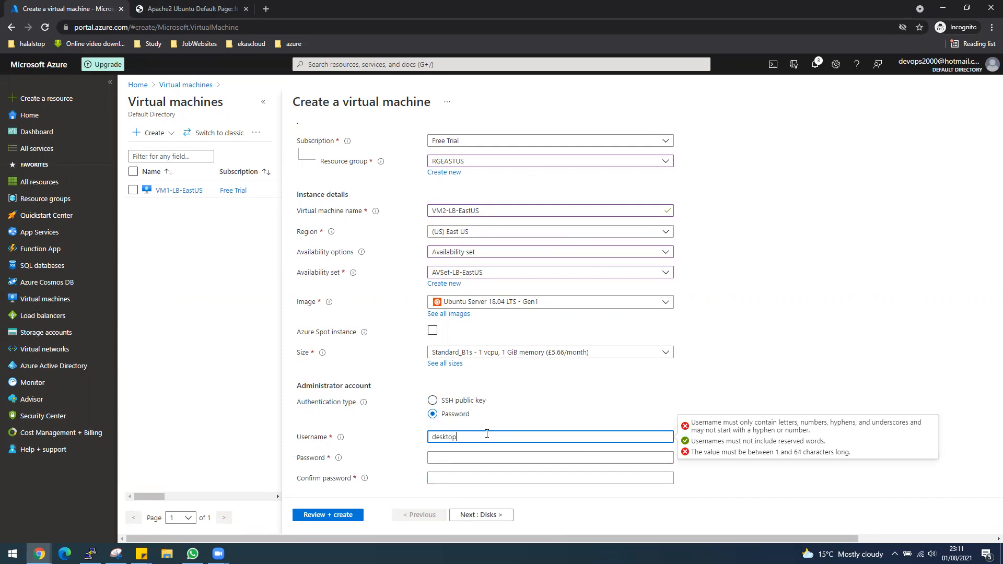
key("Tab")
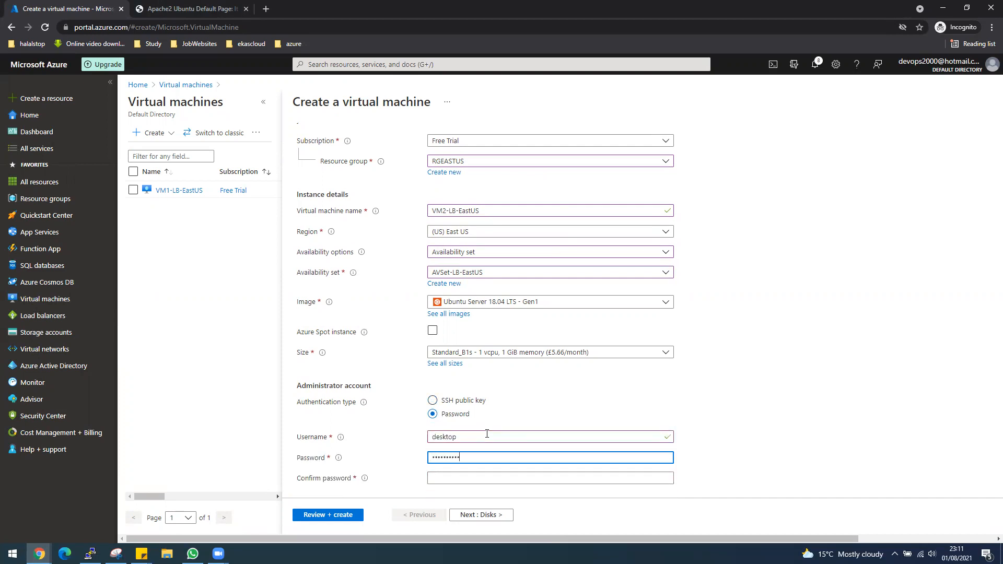
key("Tab")
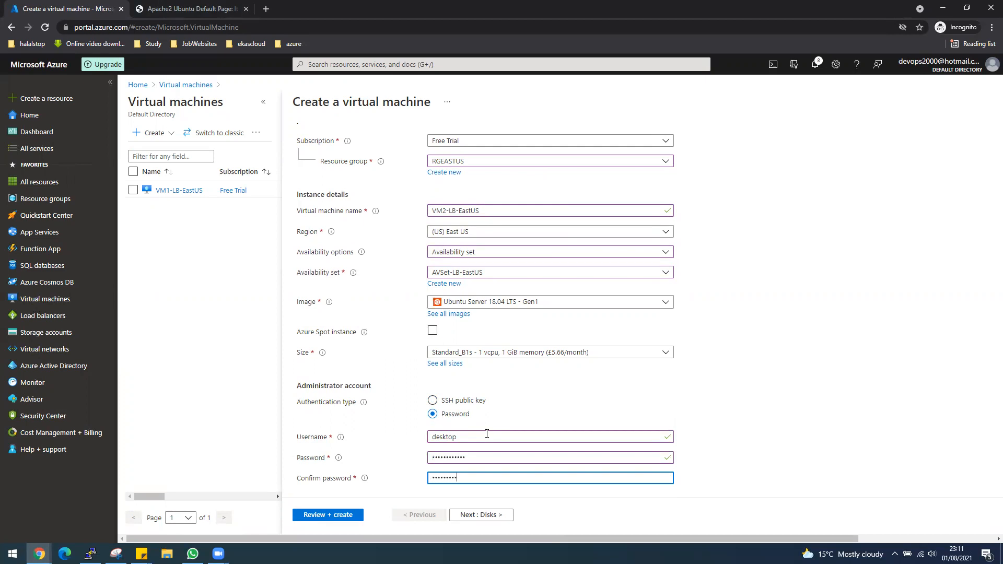
Step: Set Public inbound ports to None
scroll(487, 434, "down", 2)
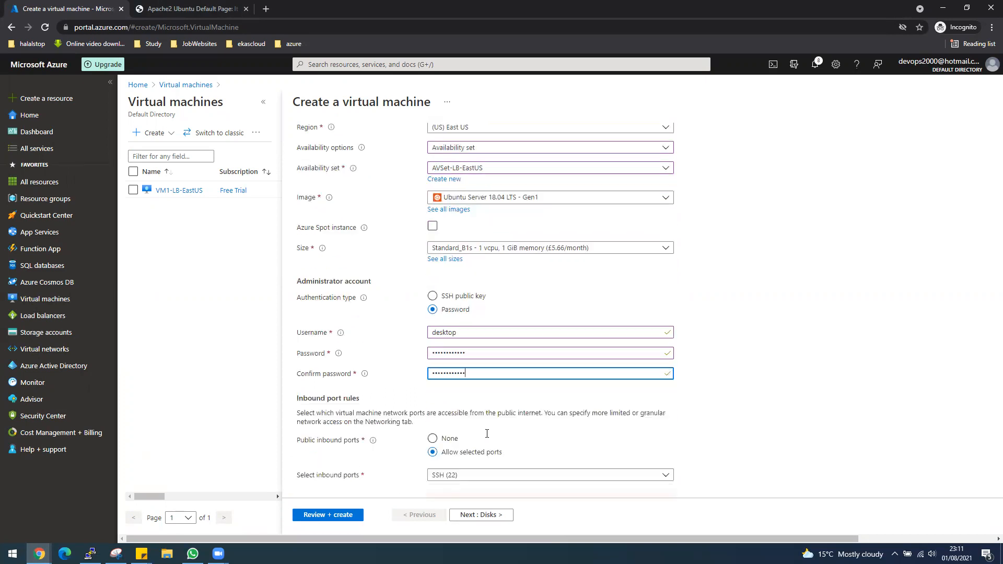
left_click(450, 441)
scroll(493, 451, "down", 1)
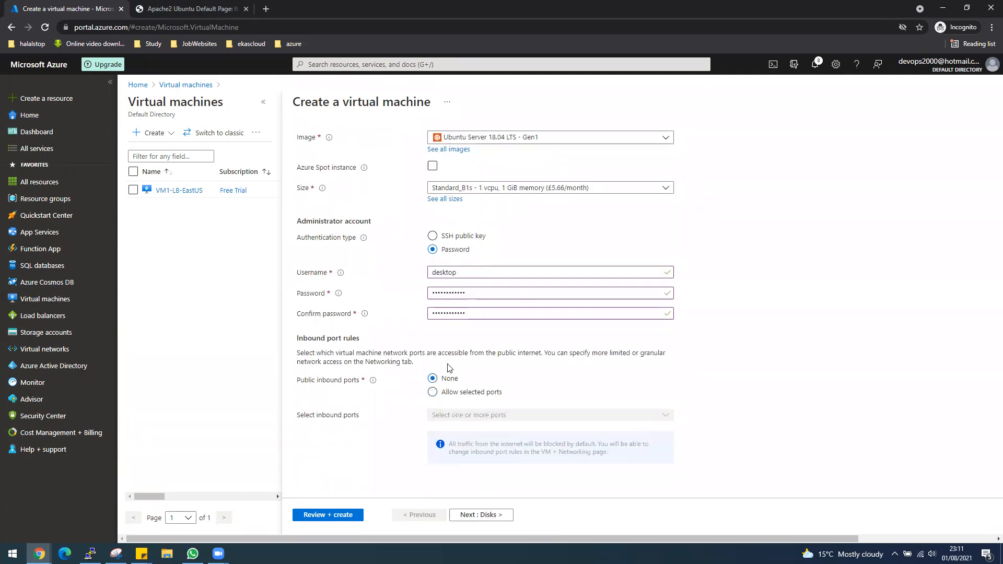
scroll(527, 392, "up", 2)
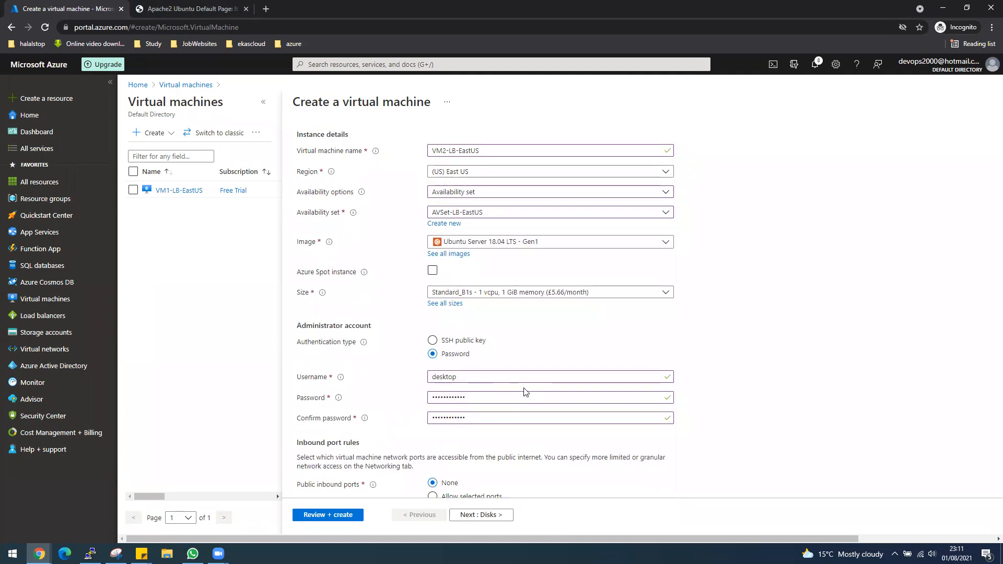
scroll(526, 392, "up", 1)
scroll(526, 392, "up", 1)
scroll(526, 392, "down", 4)
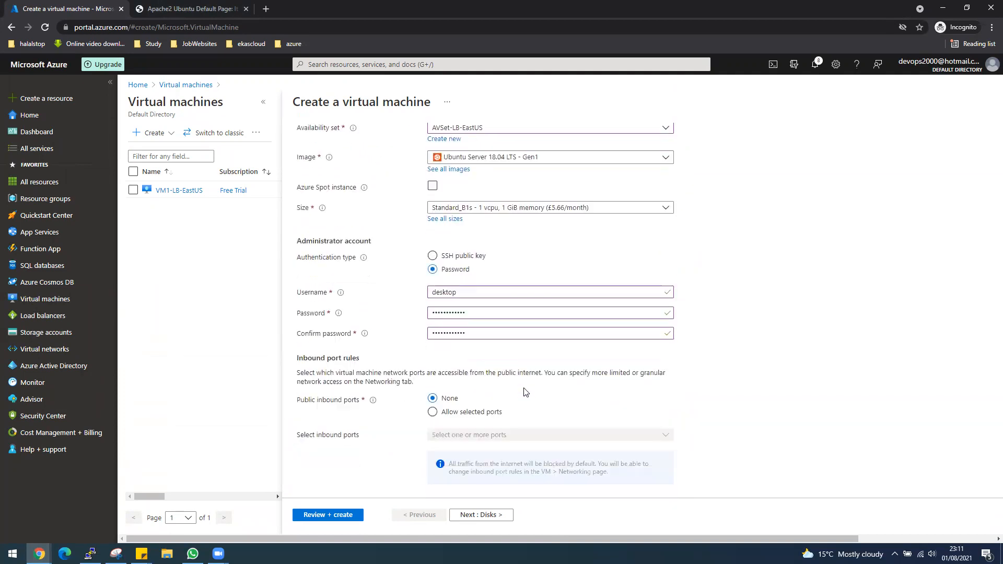
Step: Skip past Disks and Networking, disable boot diagnostics under Management, and run Review + create
left_click(493, 516)
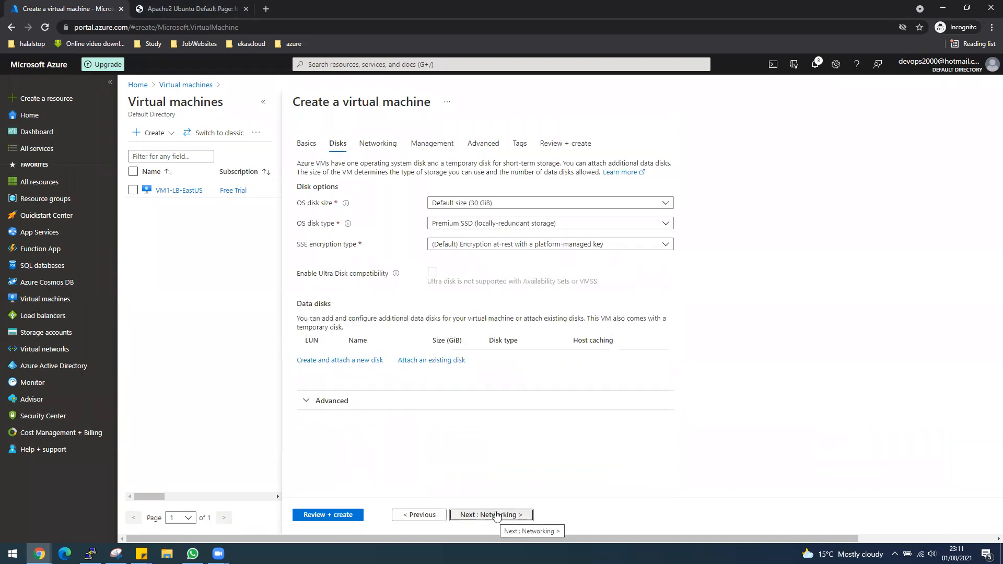
left_click(494, 516)
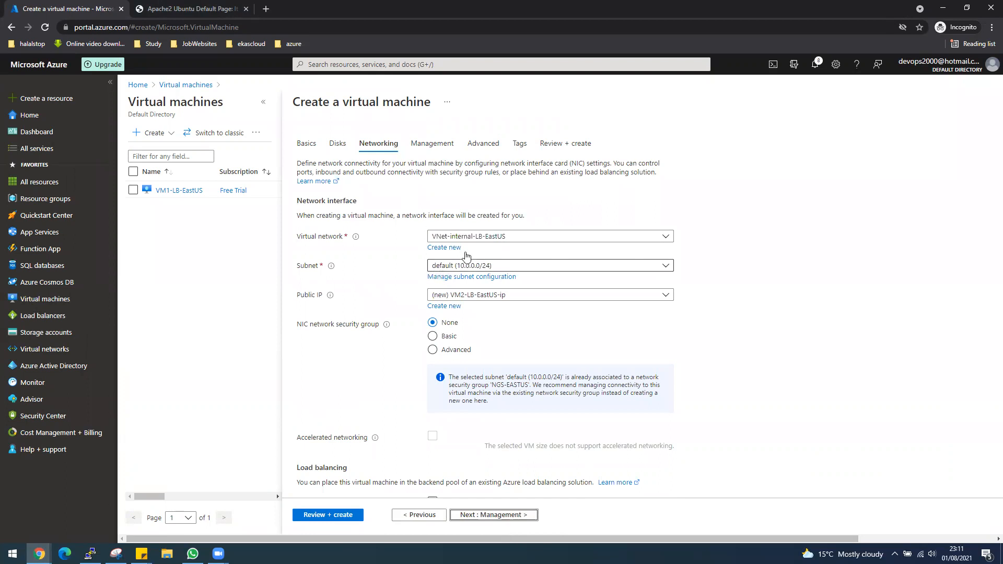
left_click(522, 516)
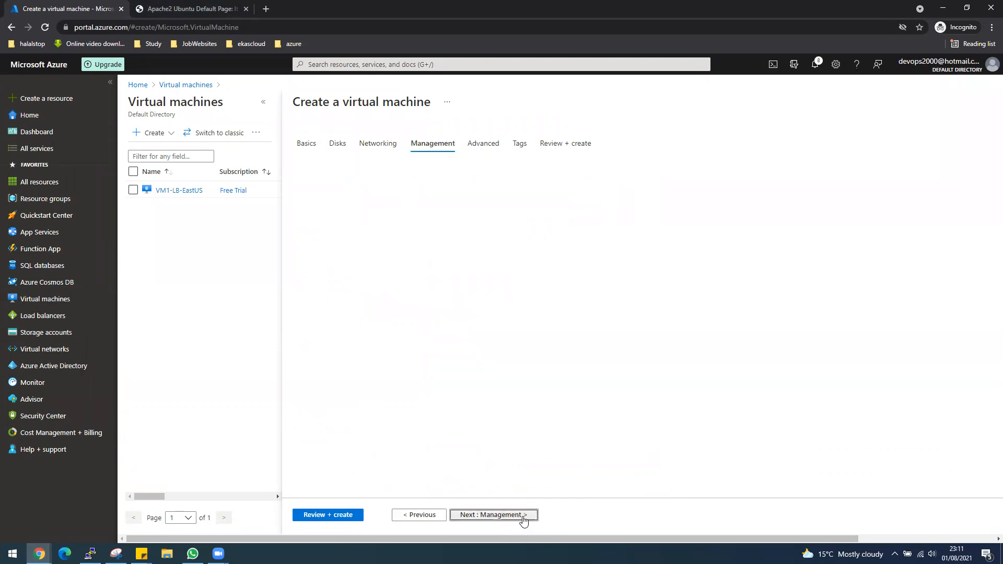
left_click(447, 303)
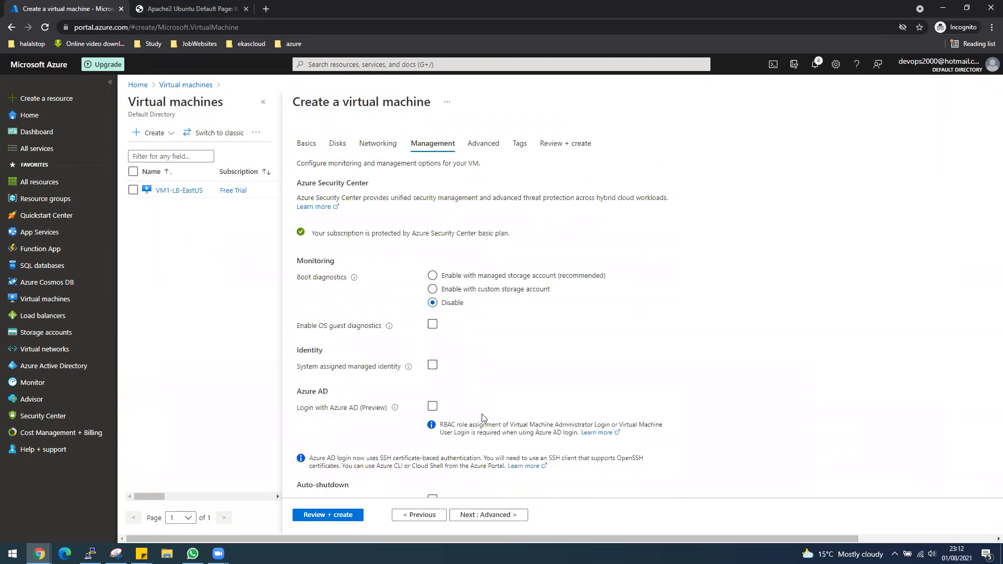
left_click(343, 516)
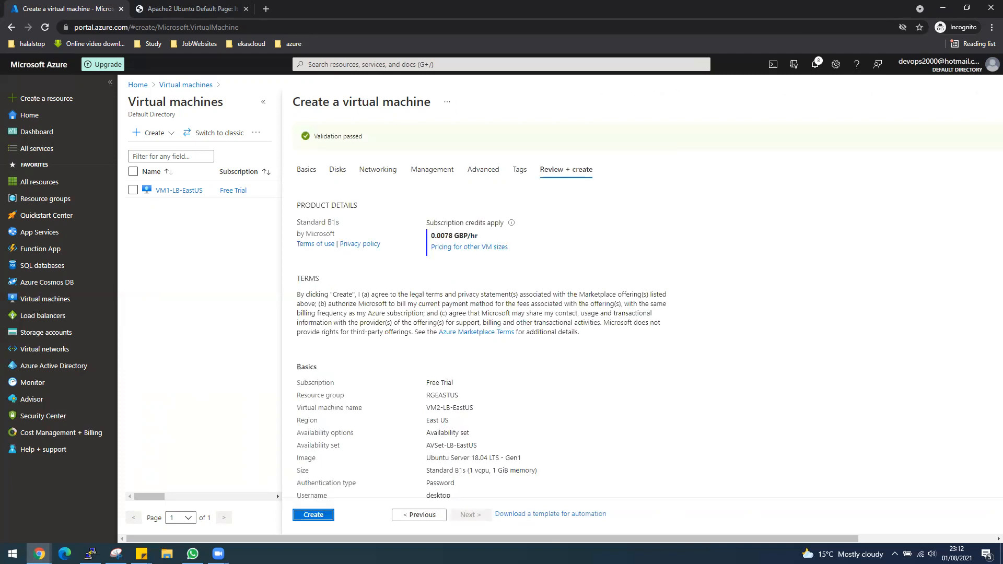
Step: Start the VM2-LB-EastUS deployment and bring up Windows search to look for PuTTY
left_click(318, 515)
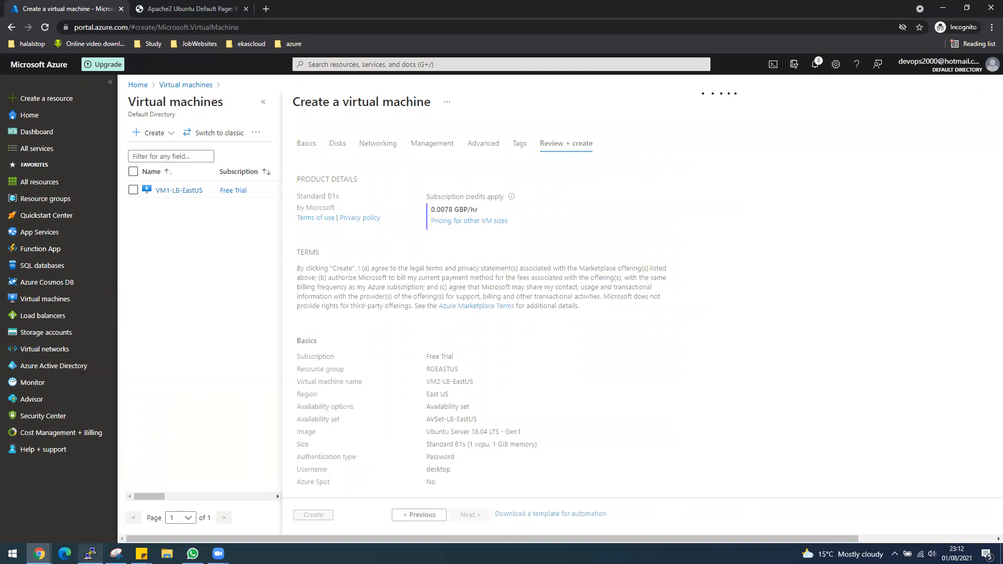
right_click(90, 553)
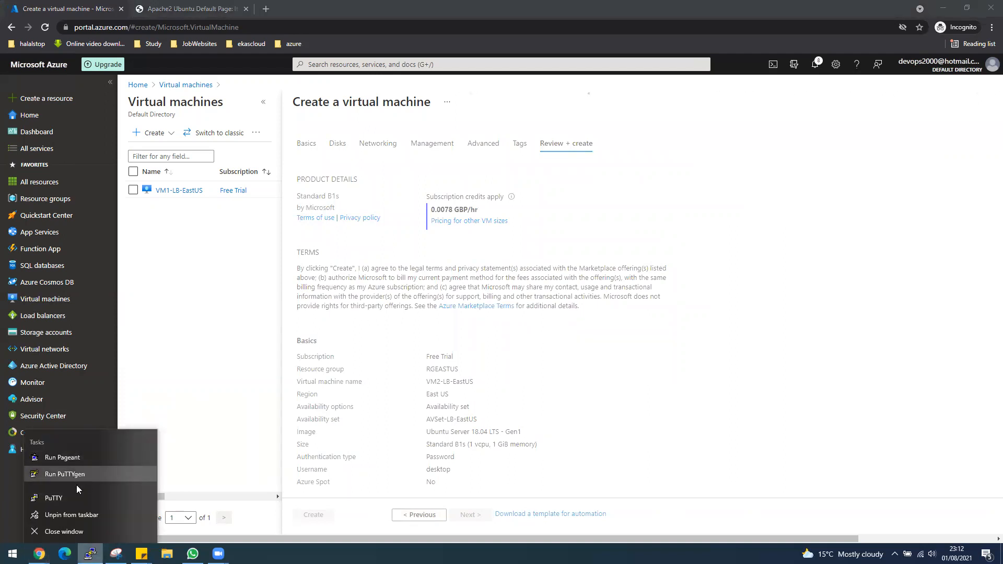
key("super")
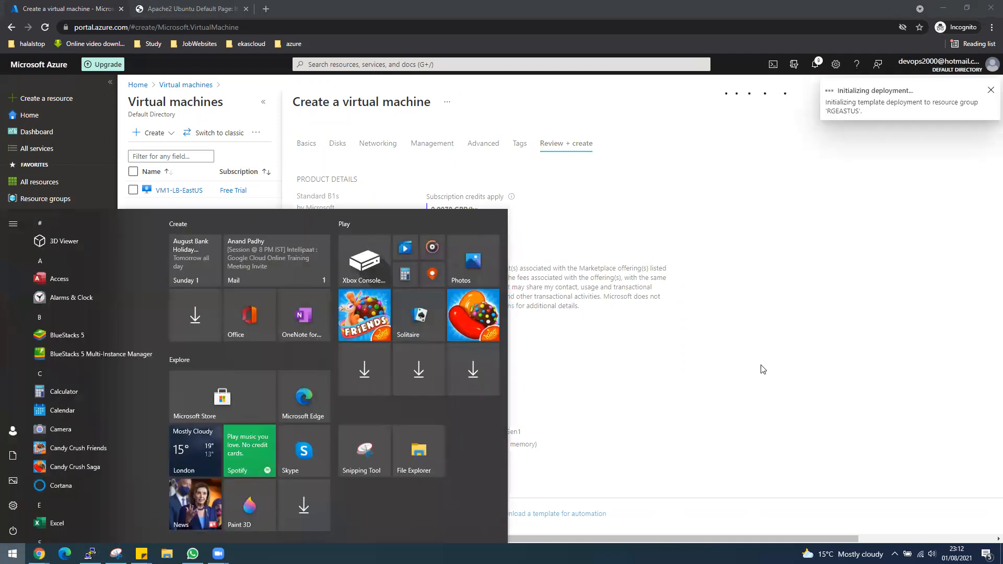
left_click(723, 375)
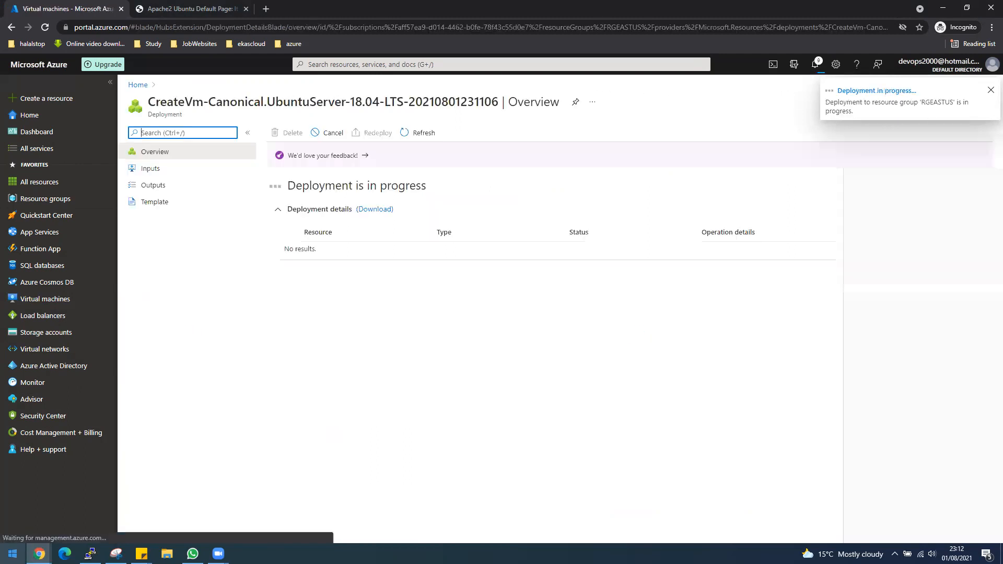
key("super")
Step: Launch PuTTY and set its terminal font to bold, 14-point
type("putty")
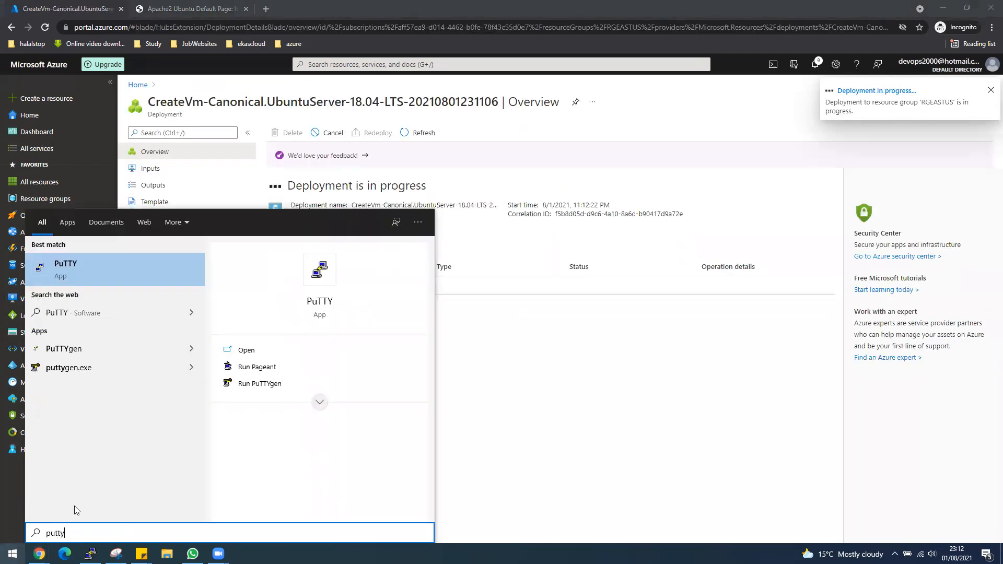
left_click(124, 256)
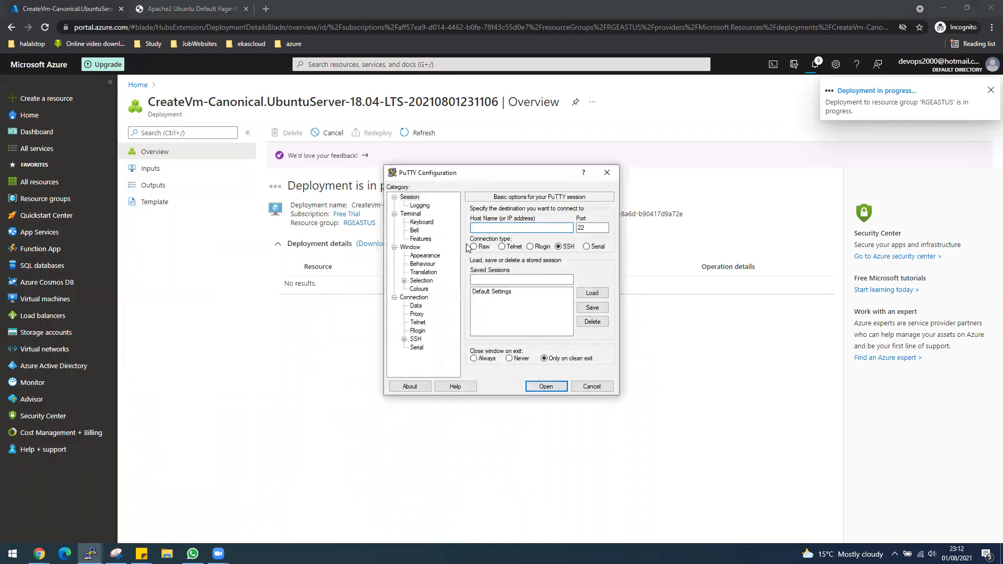
left_click_drag(483, 176, 701, 193)
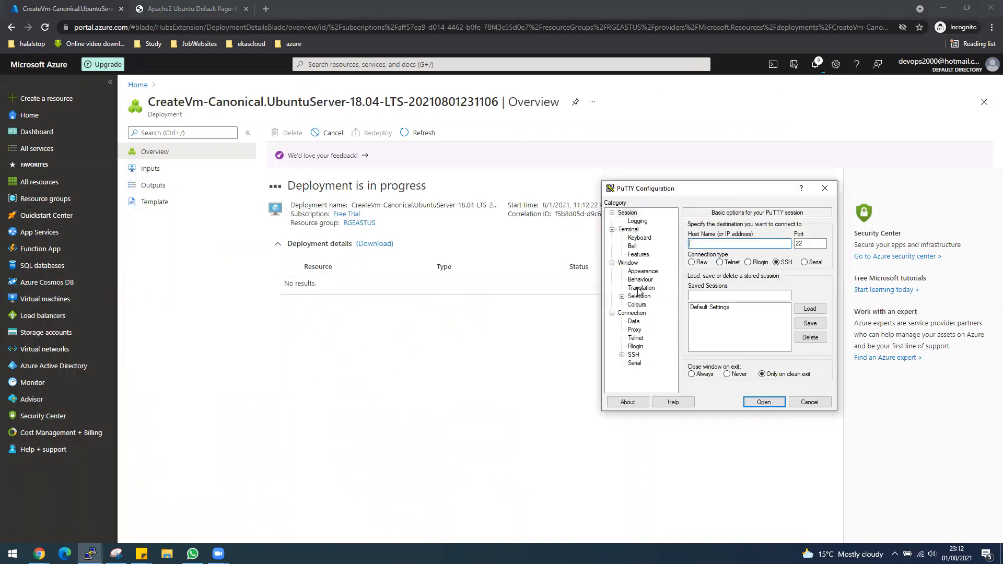
left_click(642, 271)
left_click(809, 286)
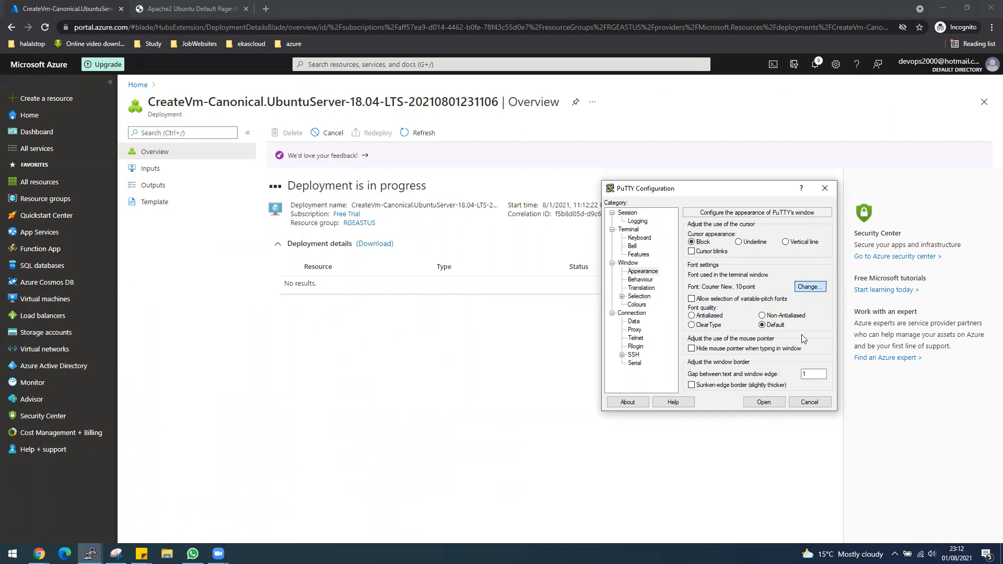
left_click(805, 321)
left_click(732, 317)
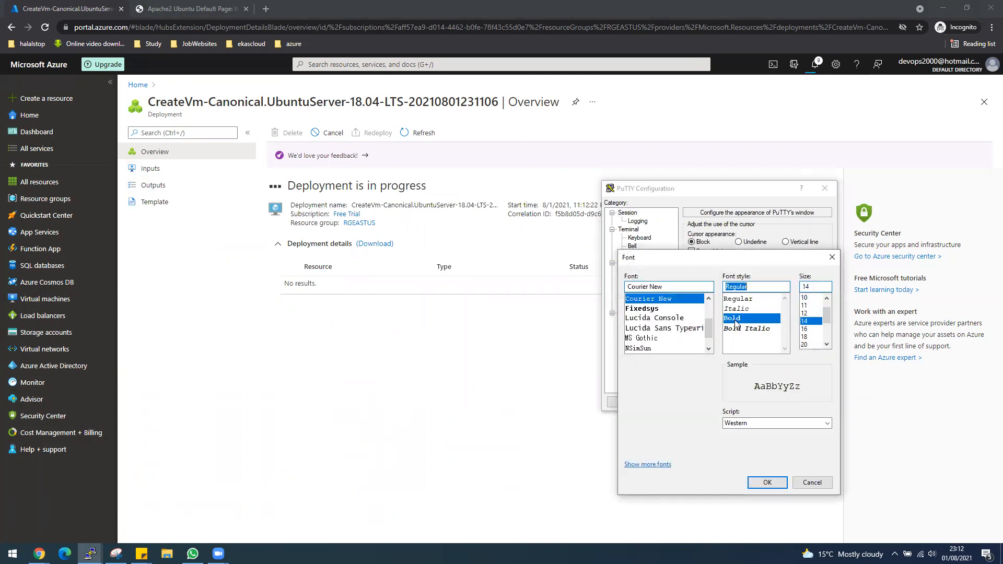
left_click(767, 481)
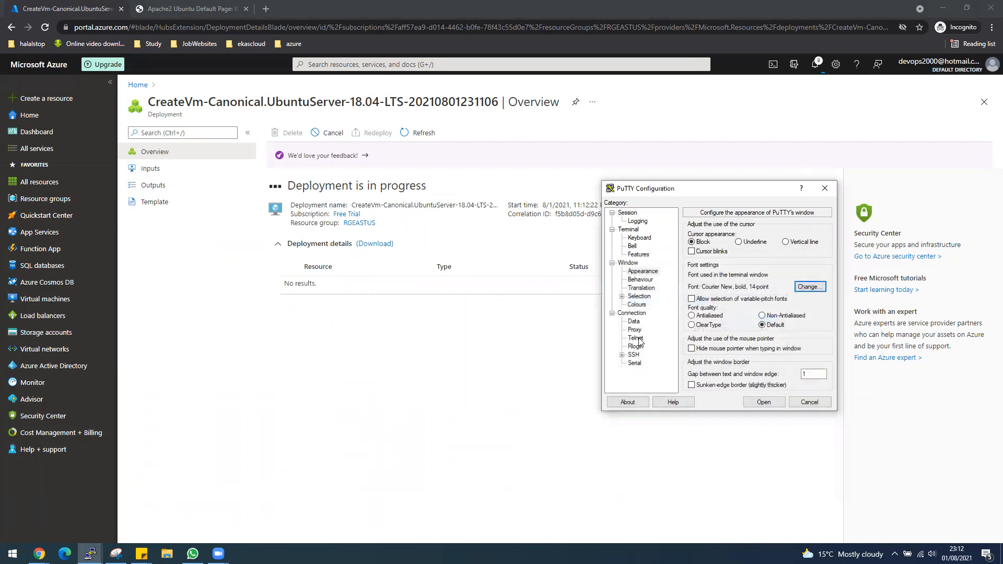
Step: Change PuTTY's default terminal text colour to orange, then return to the session settings
left_click(638, 305)
left_click(736, 337)
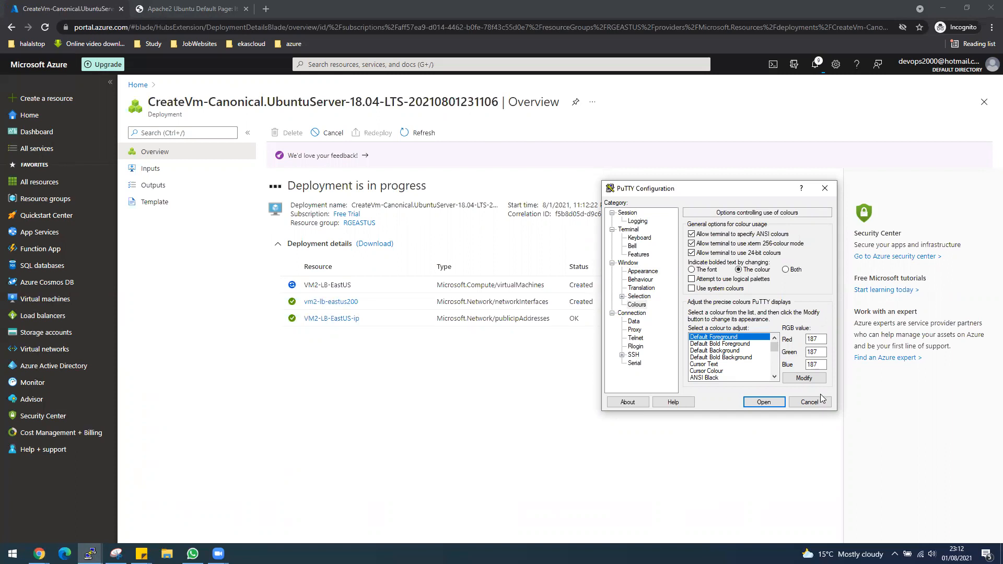
left_click(807, 379)
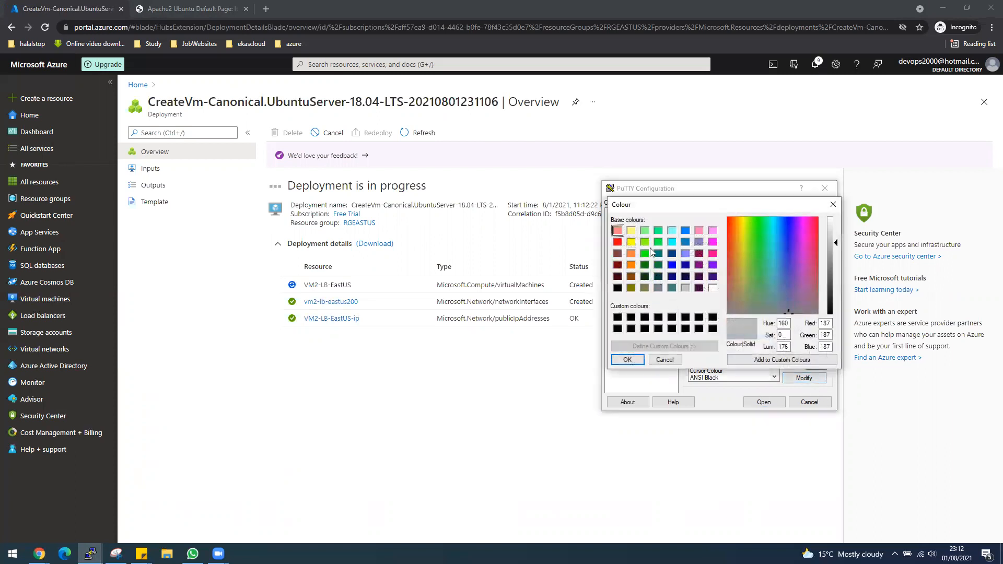
left_click(632, 255)
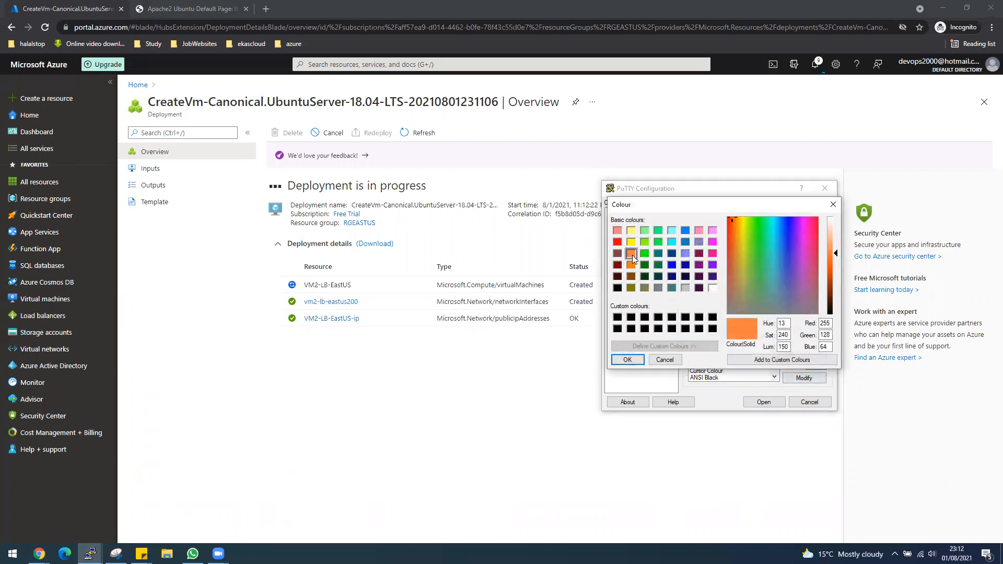
left_click(629, 360)
left_click(627, 213)
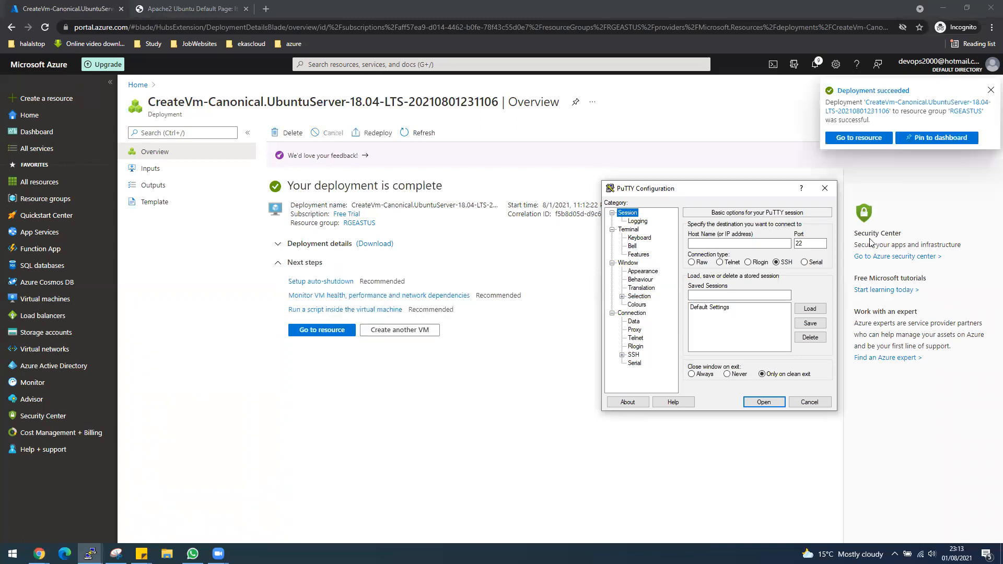
Step: Copy VM2-LB-EastUS's public IP from its portal overview and bring PuTTY Configuration forward
left_click(317, 331)
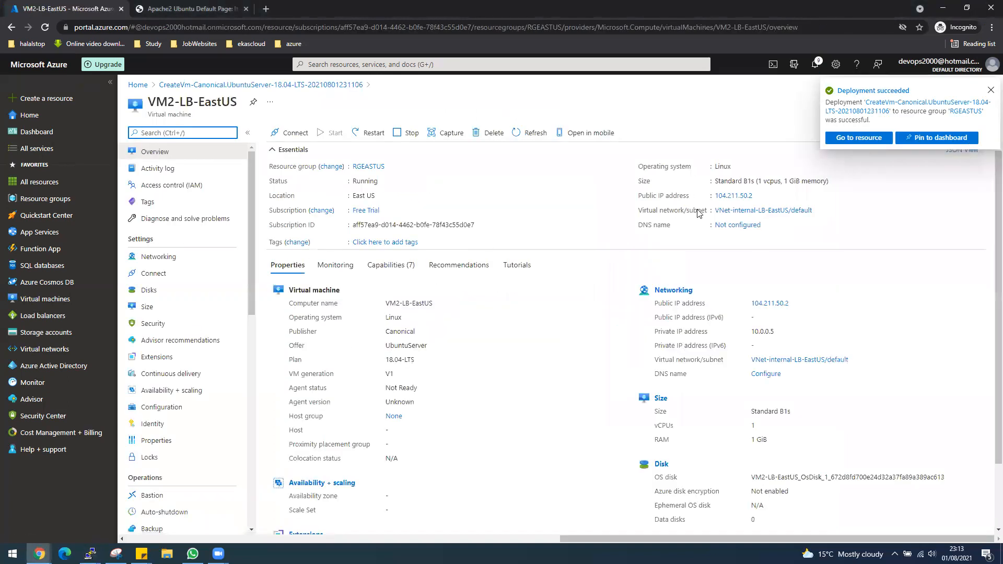
left_click(758, 195)
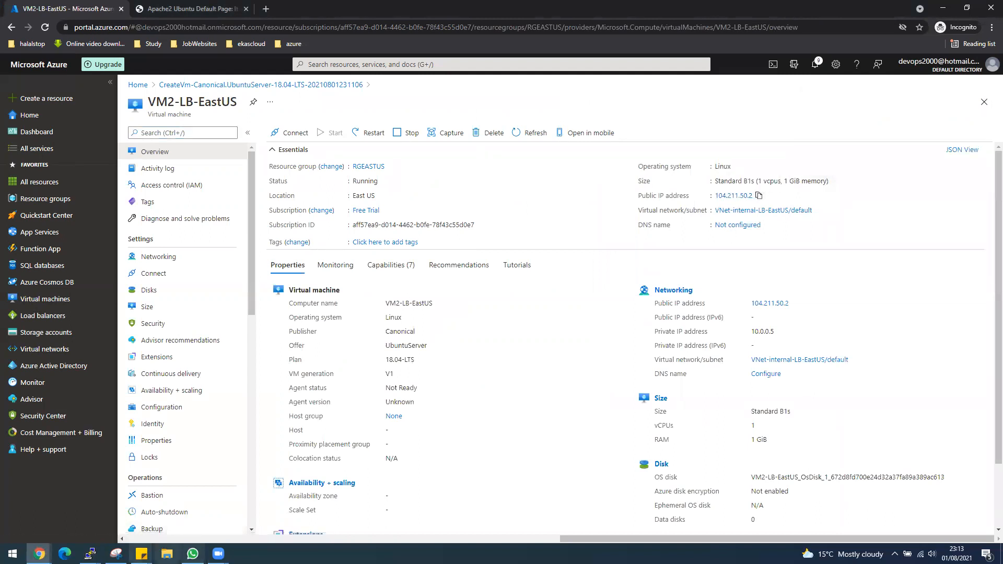
mouse_move(90, 553)
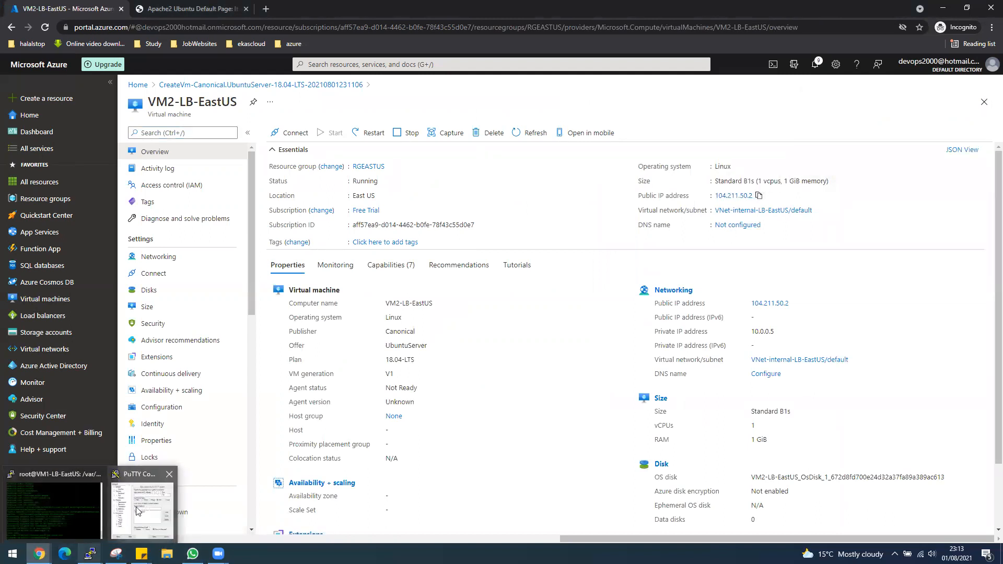
left_click(142, 504)
left_click(699, 242)
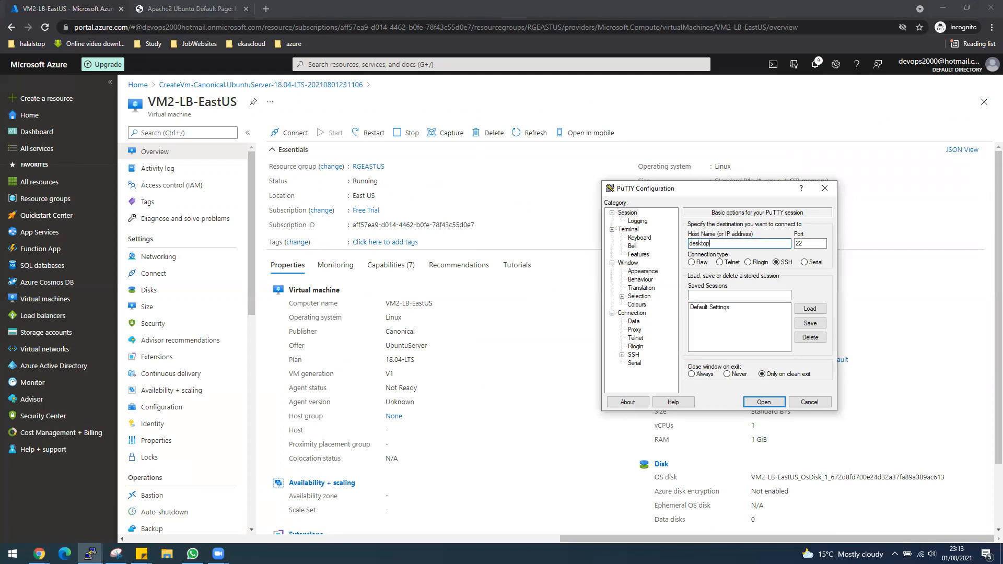
type("desktop@")
key("ctrl+v")
key("Return")
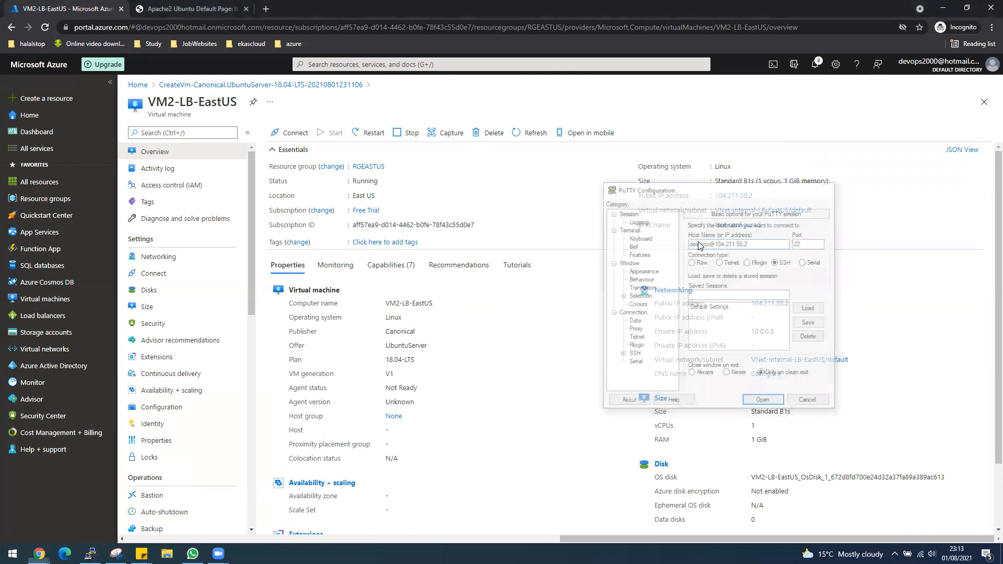
left_click(445, 347)
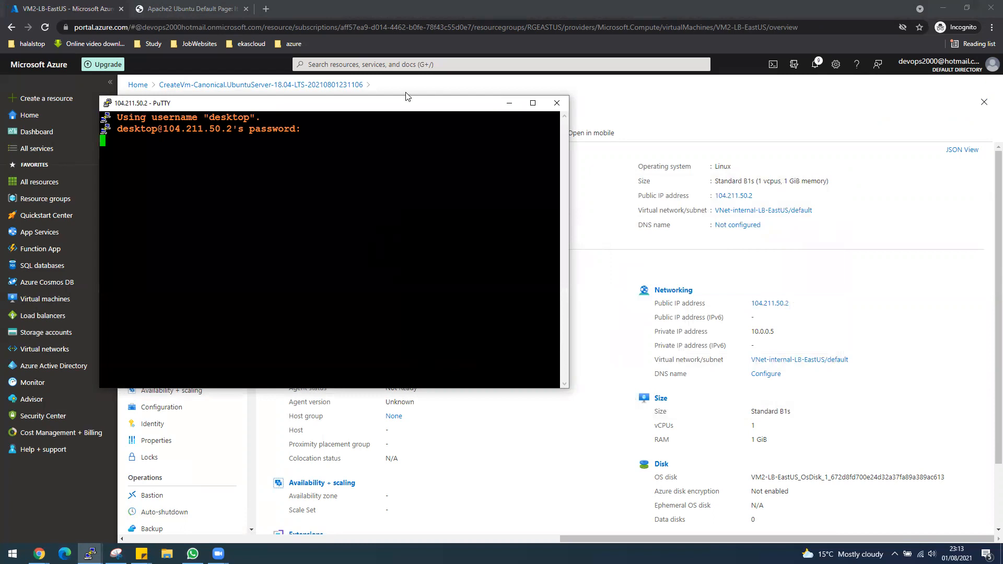
key("Return")
left_click_drag(406, 107, 848, 224)
type("clear")
key("Return")
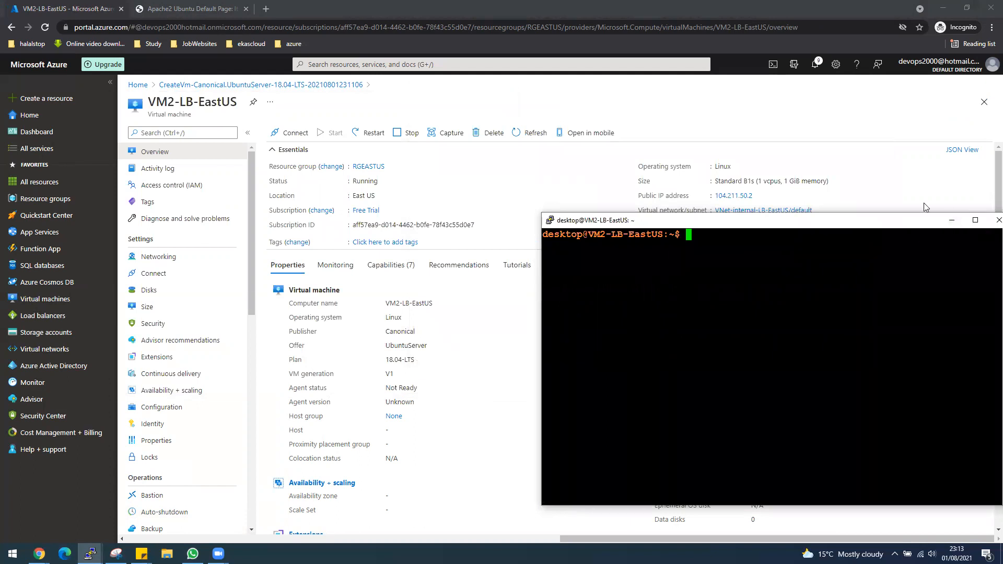
Step: Become root with sudo -i and refresh the package lists with apt update
left_click_drag(778, 220, 767, 68)
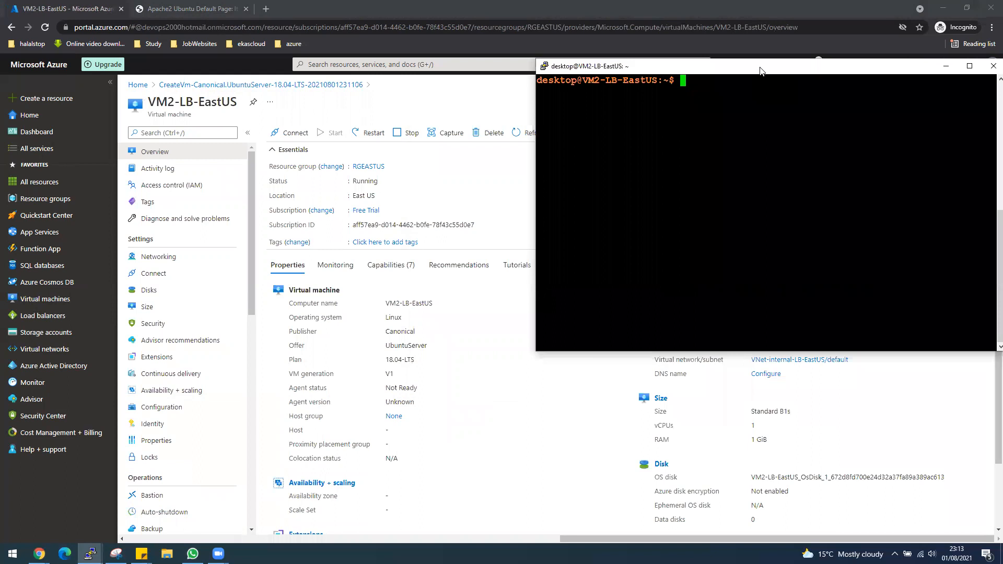
type("s")
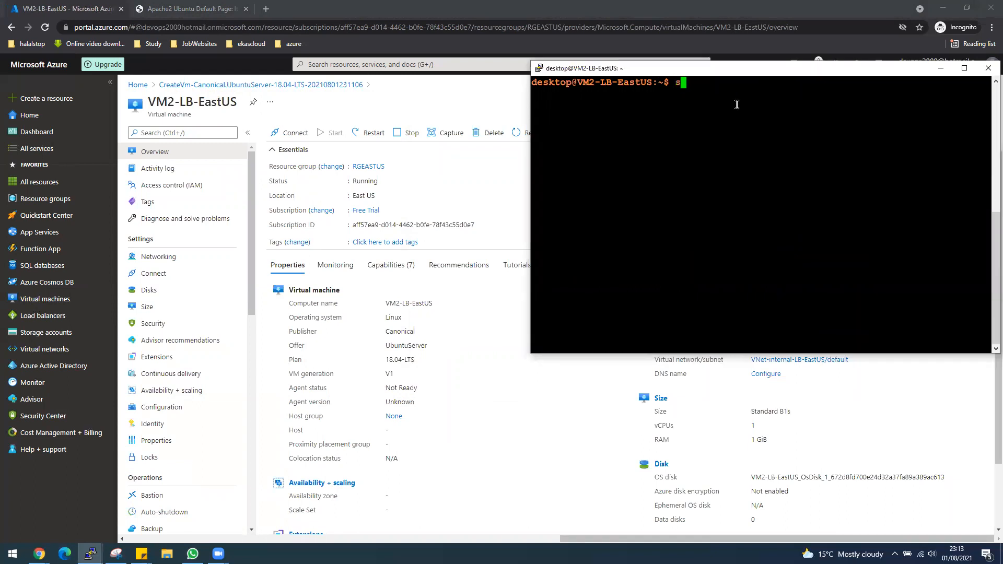
type("udo -i")
key("Return")
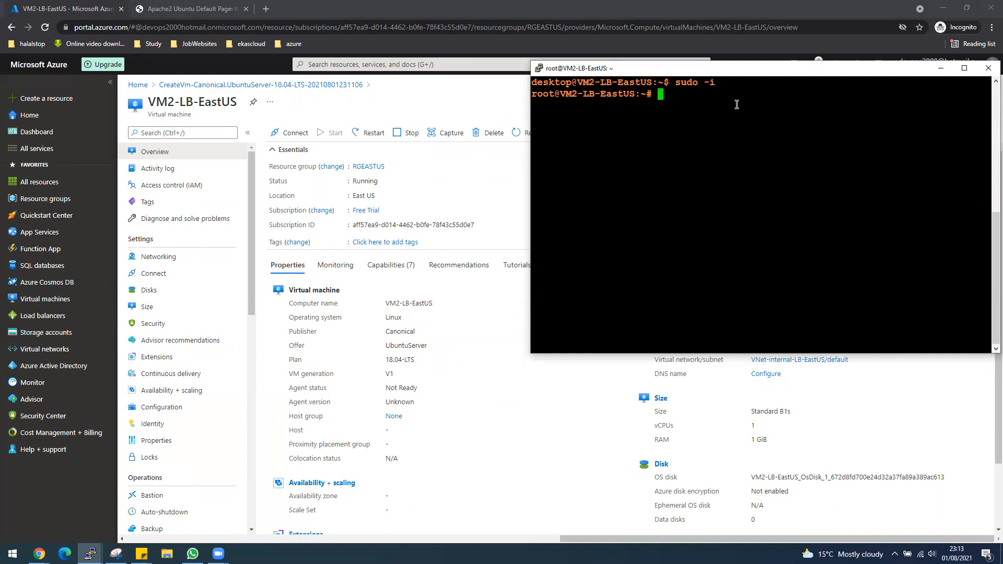
type("apt")
key("BackSpace")
key("BackSpace")
key("BackSpace")
type("apt update")
key("Return")
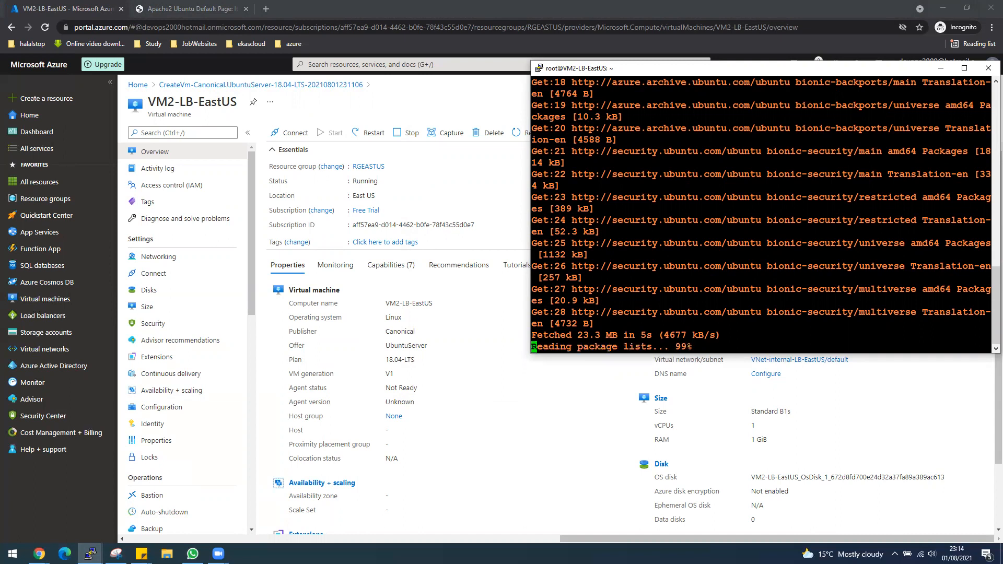
Step: Clear the terminal and install Apache with 'apt install apache2 -y'
key("alt+Tab")
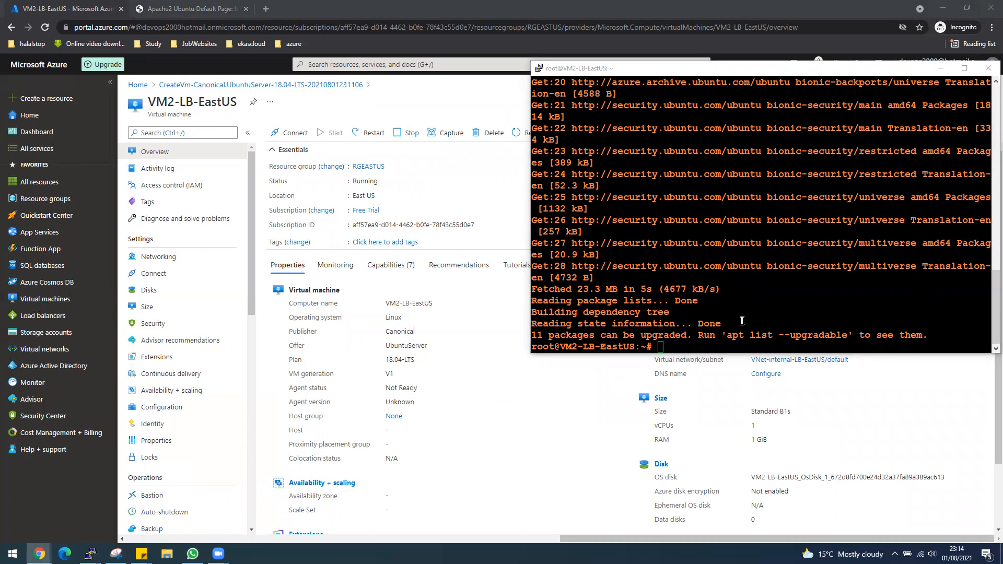
left_click(689, 348)
type("clear")
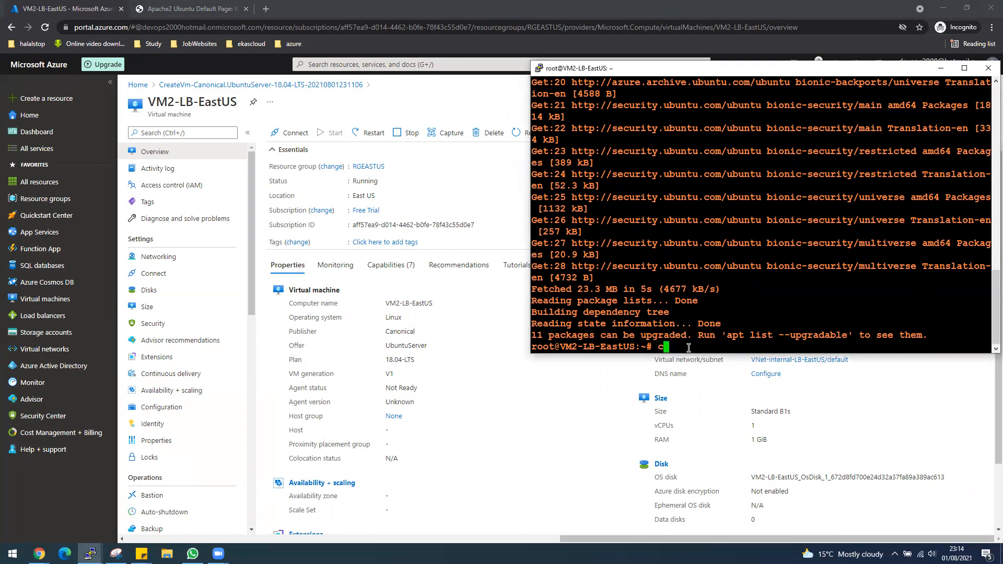
key("Return")
type("ap")
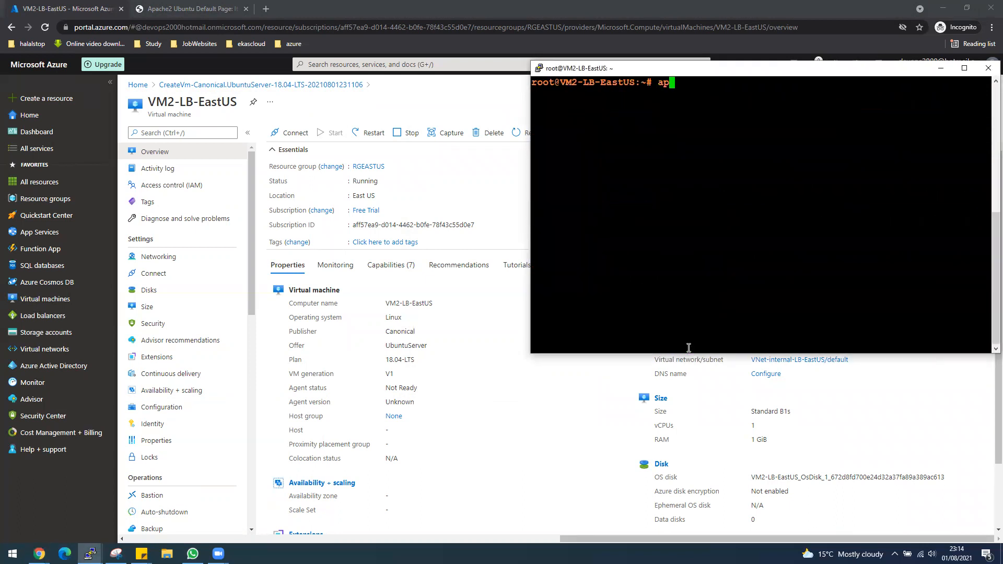
type("t install apache3")
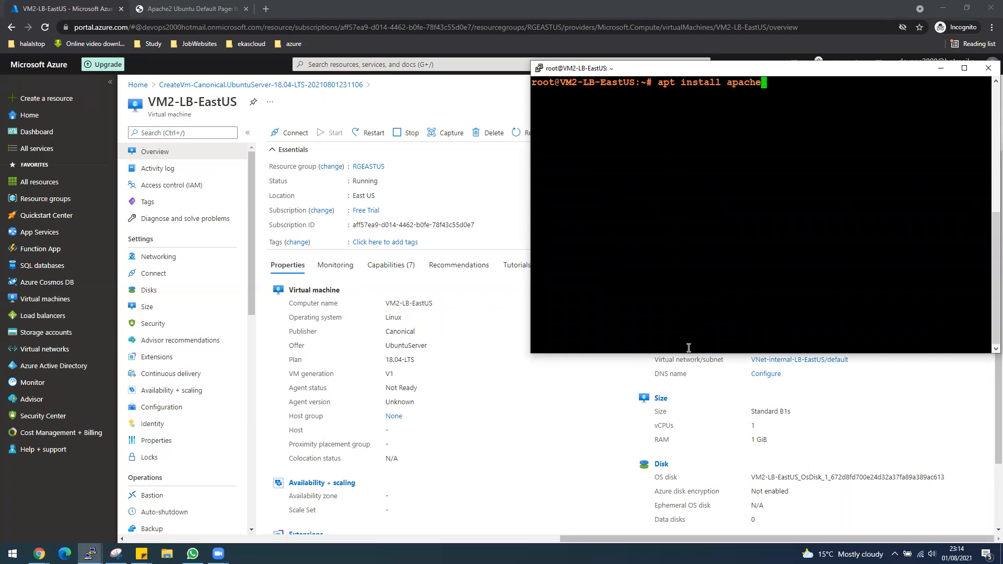
key("BackSpace")
key("BackSpace")
type("2 -y")
key("Return")
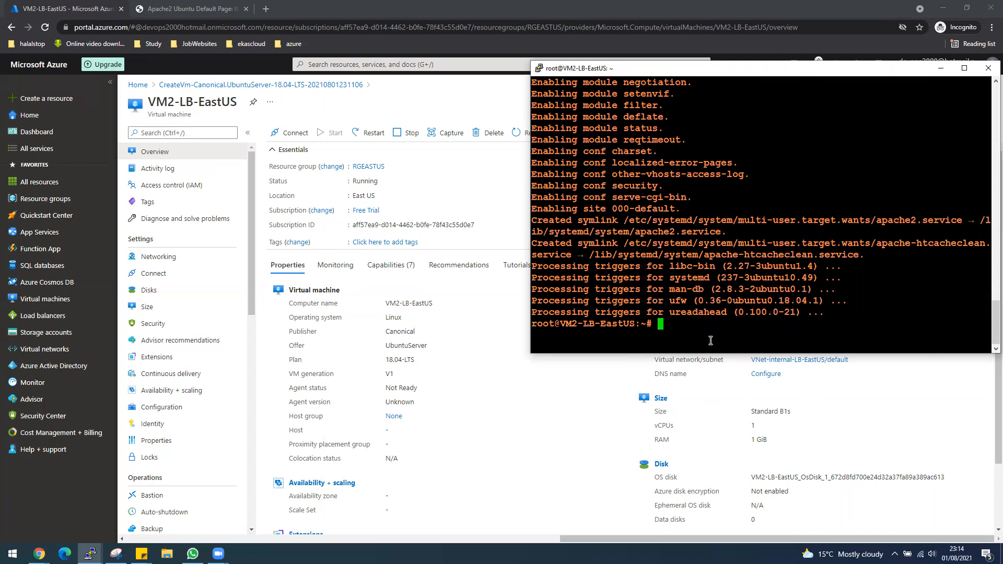
Step: Load 104.211.50.2 in a new Chrome tab and confirm the Apache2 Ubuntu Default Page appears
left_click(587, 469)
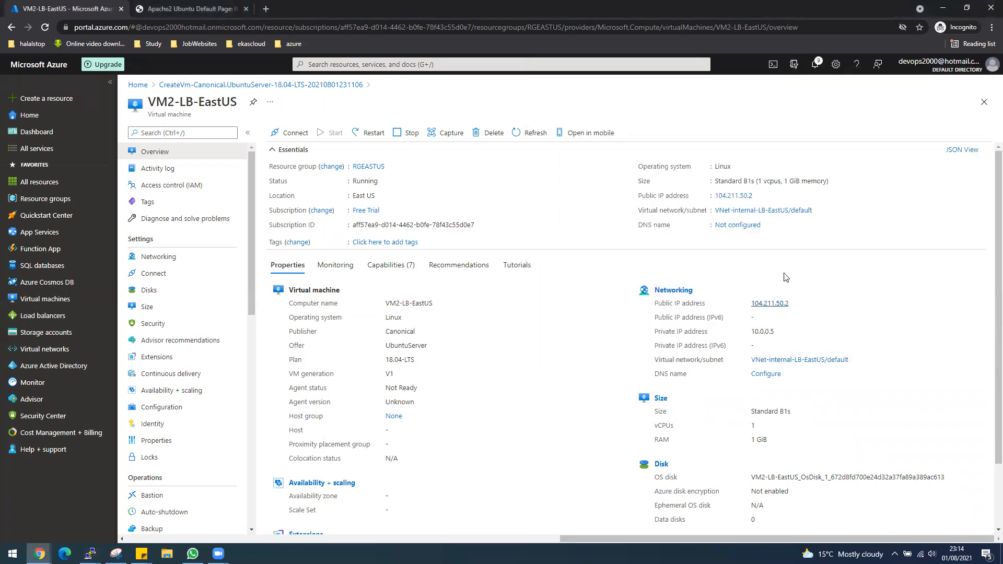
left_click(759, 195)
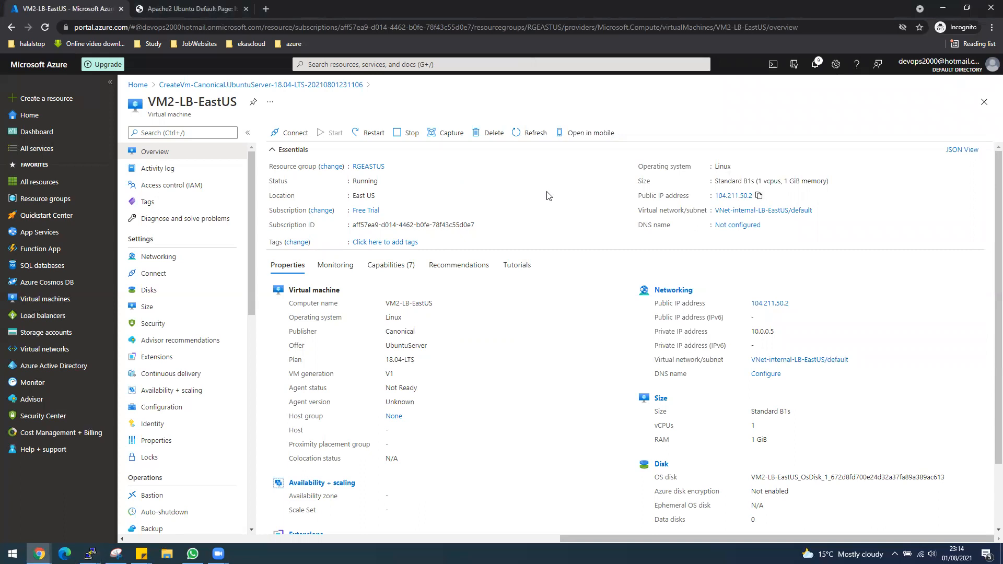
left_click(265, 7)
right_click(273, 26)
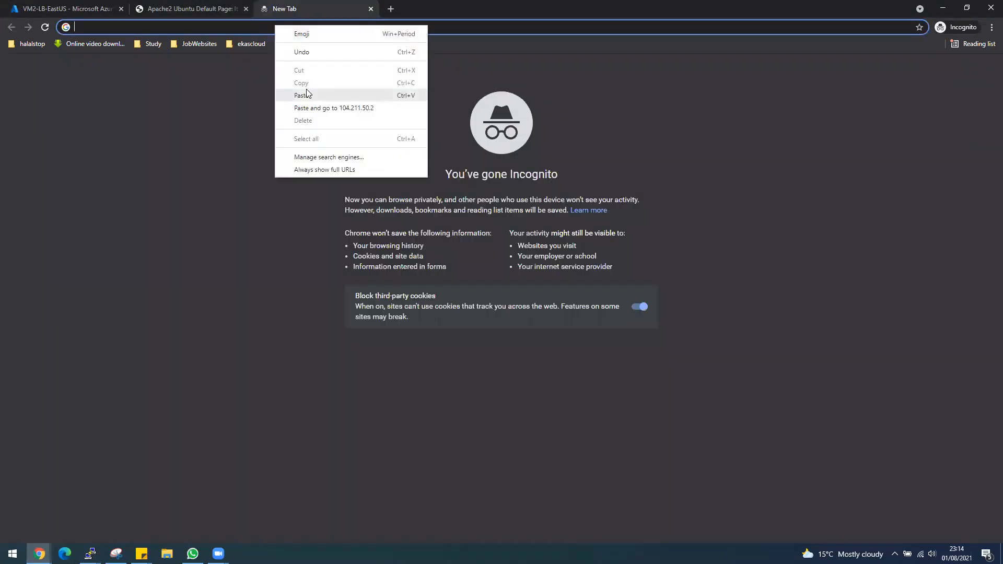
left_click(306, 93)
key("Return")
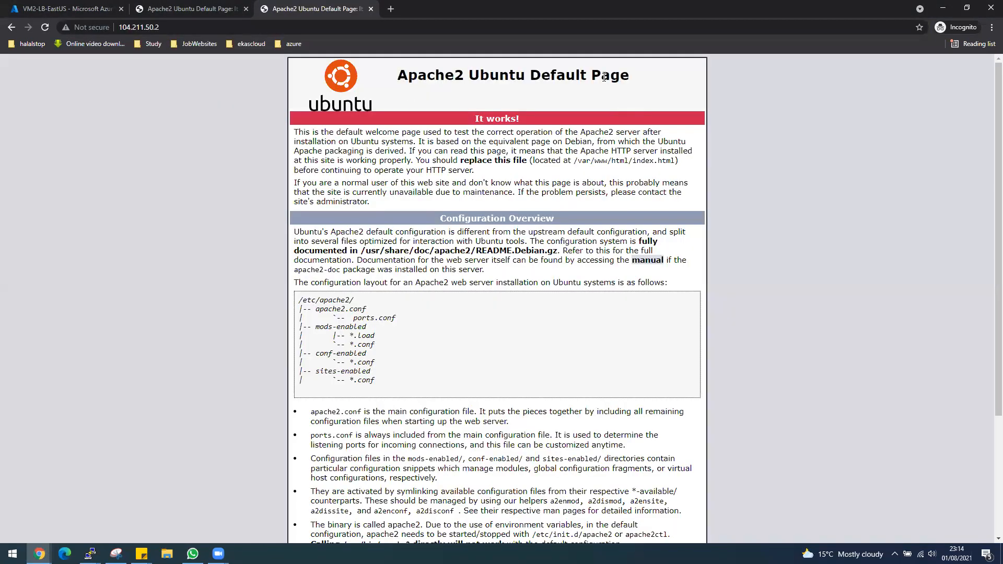
triple_click(603, 76)
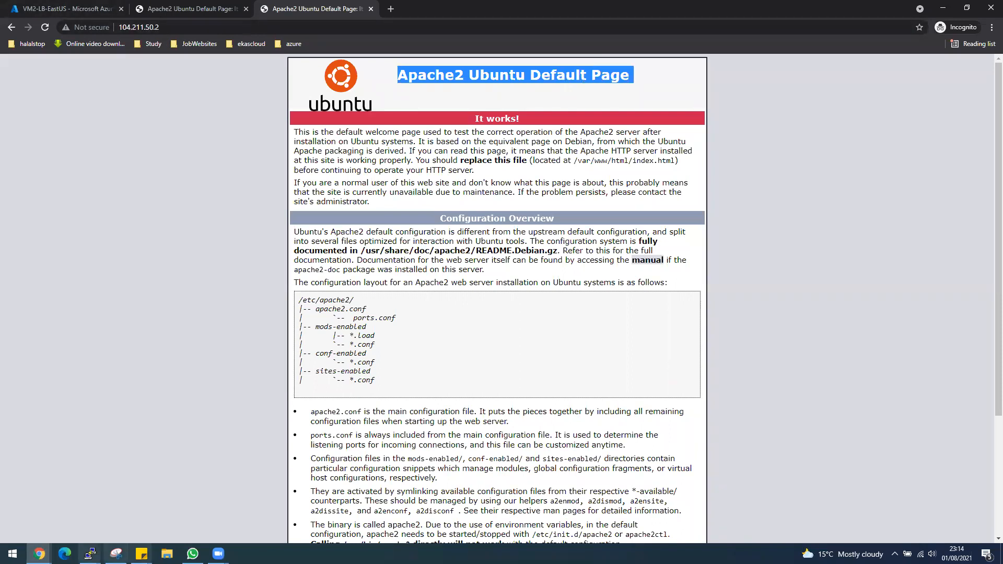
Step: Bring the VM2 and VM1 PuTTY terminals back to the front
mouse_move(90, 553)
left_click(134, 512)
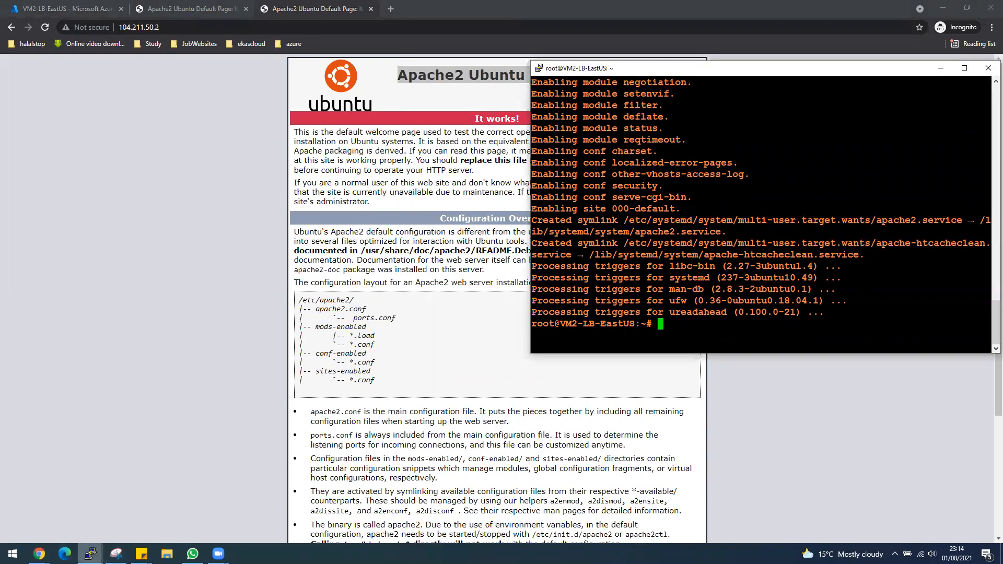
left_click(68, 525)
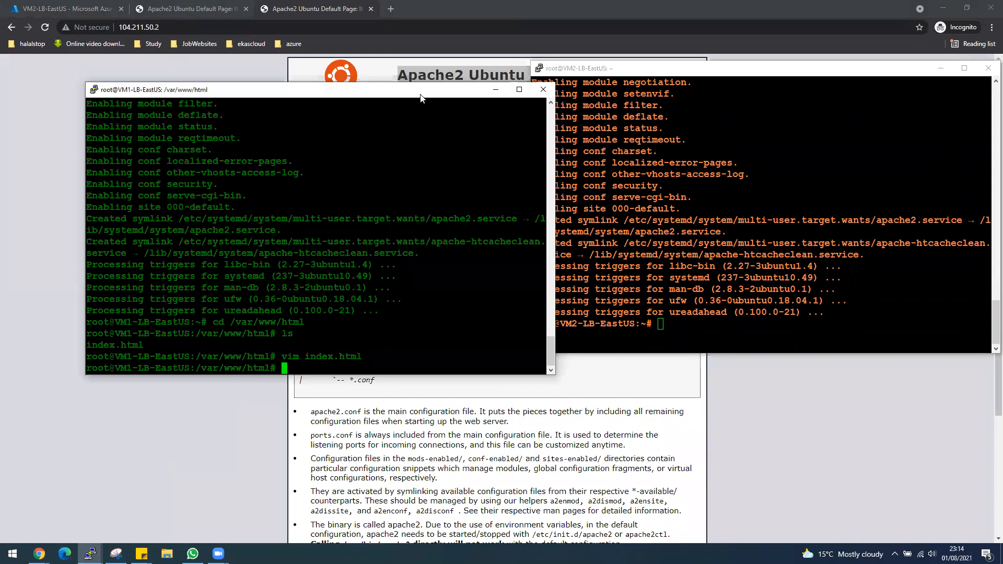
Step: Go to /var/www/html, list its files and open index.html in vim
left_click(729, 329)
type("cd ")
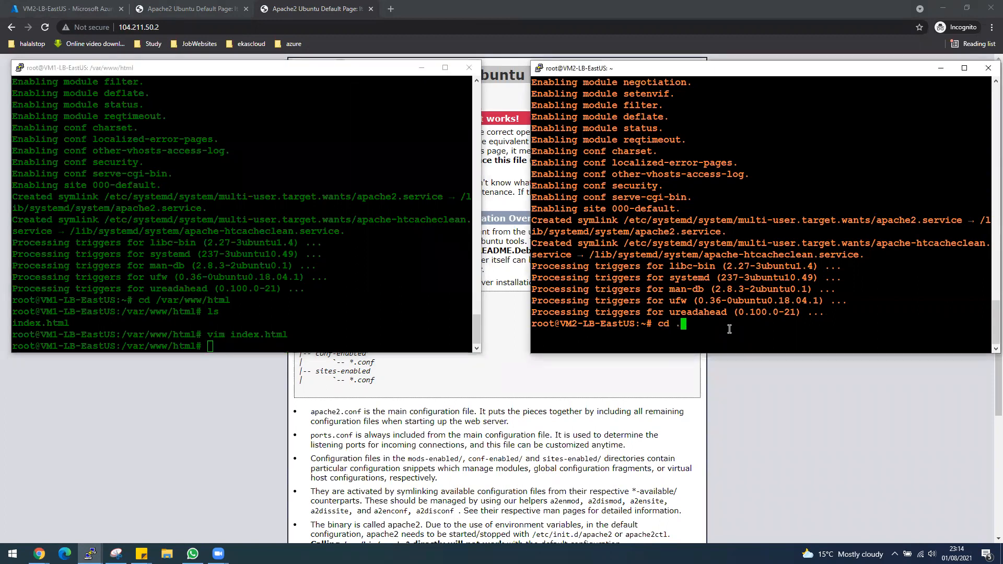
type("/var/www/html")
key("Return")
type("ls")
key("Return")
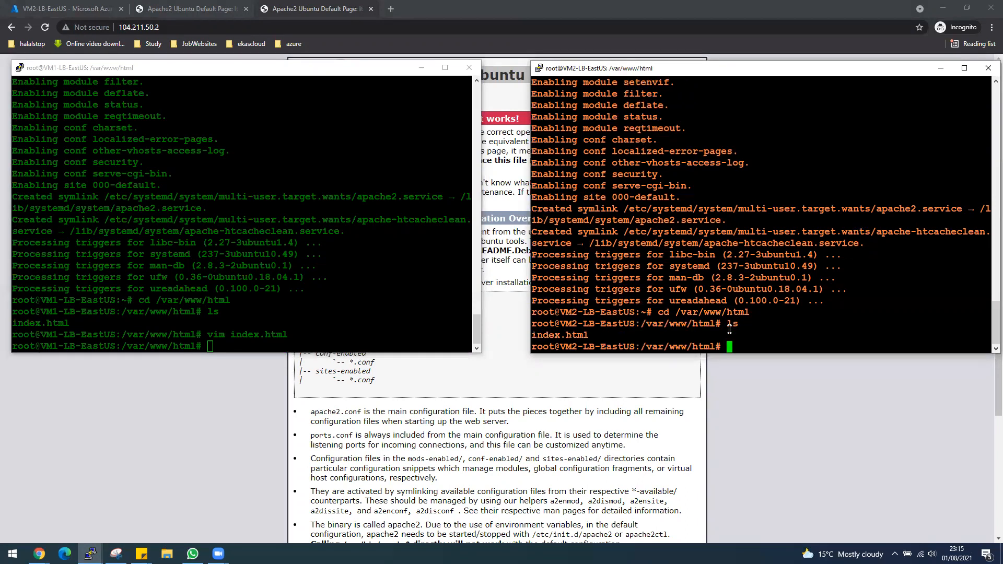
type("cd i")
key("BackSpace")
key("BackSpace")
key("BackSpace")
key("BackSpace")
type("vim index.html")
key("Return")
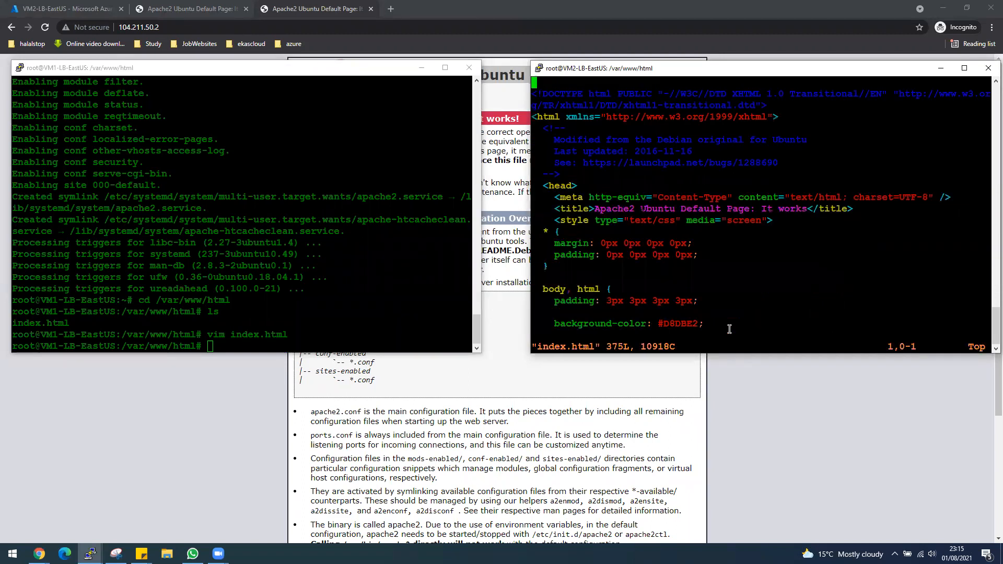
Step: Append '-VM2' to the Apache2 Ubuntu Default Page heading in index.html
key("Down")
key("Down")
key("Down")
key("Down")
key("Down")
key("Down")
key("Down")
key("Down")
key("Down")
key("Down")
key("Down")
key("Down")
key("Down")
key("Down")
key("Down")
key("Down")
key("Down")
key("Down")
key("Down")
key("Down")
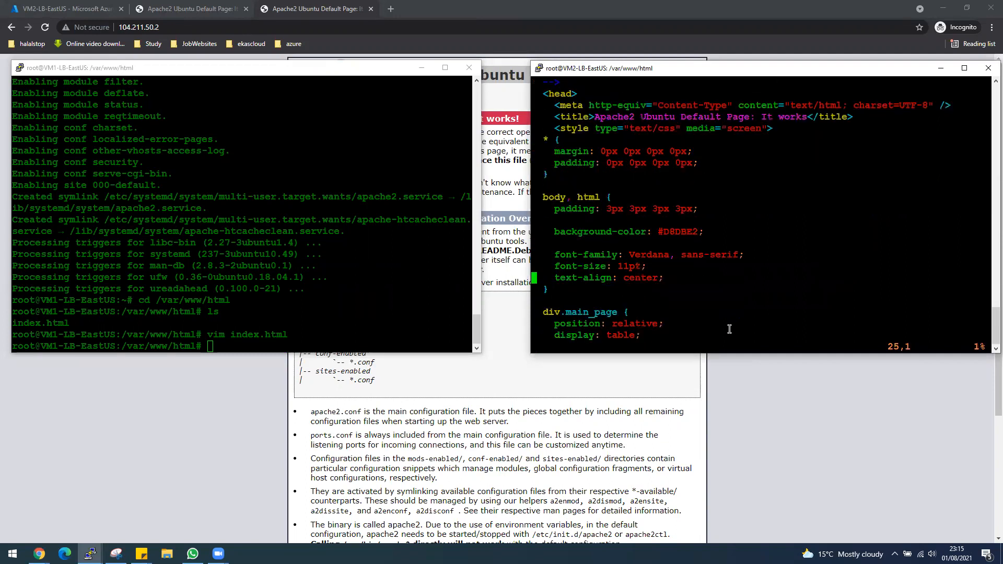
key("Down")
key("Down")
key("Down")
key("Down")
key("Down")
key("Down")
key("Down")
key("Down")
key("Down")
key("Down")
key("Down")
key("Down")
key("Down")
key("Down")
key("Down")
key("Down")
key("Down")
key("Down")
key("Down")
key("Down")
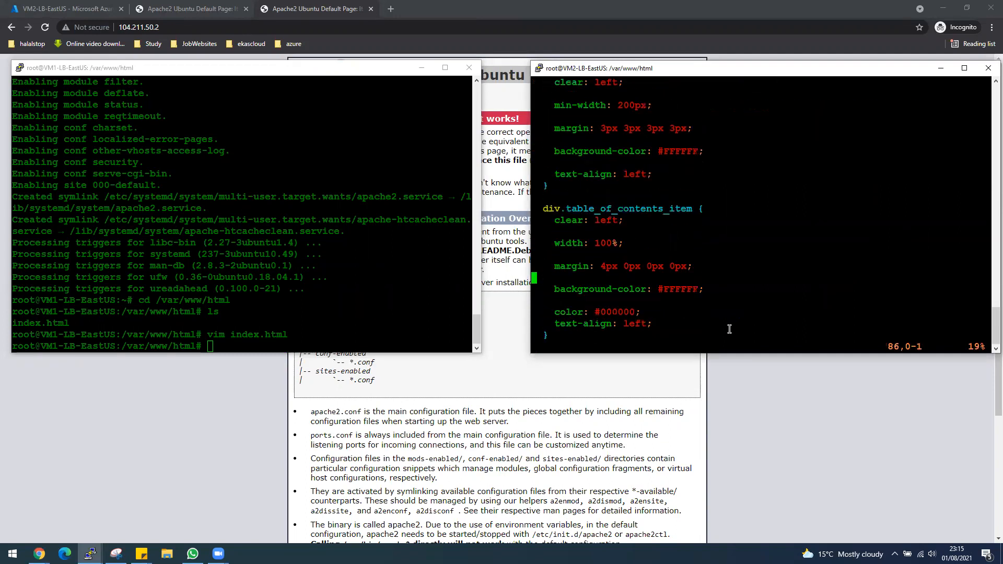
key("Down")
key("Down")
key("Down")
key("Down")
key("Down")
key("Down")
key("Down")
key("Down")
key("Down")
key("Down")
key("Down")
key("Down")
key("Down")
key("Down")
key("Down")
key("Down")
key("Down")
key("Down")
key("Down")
key("Down")
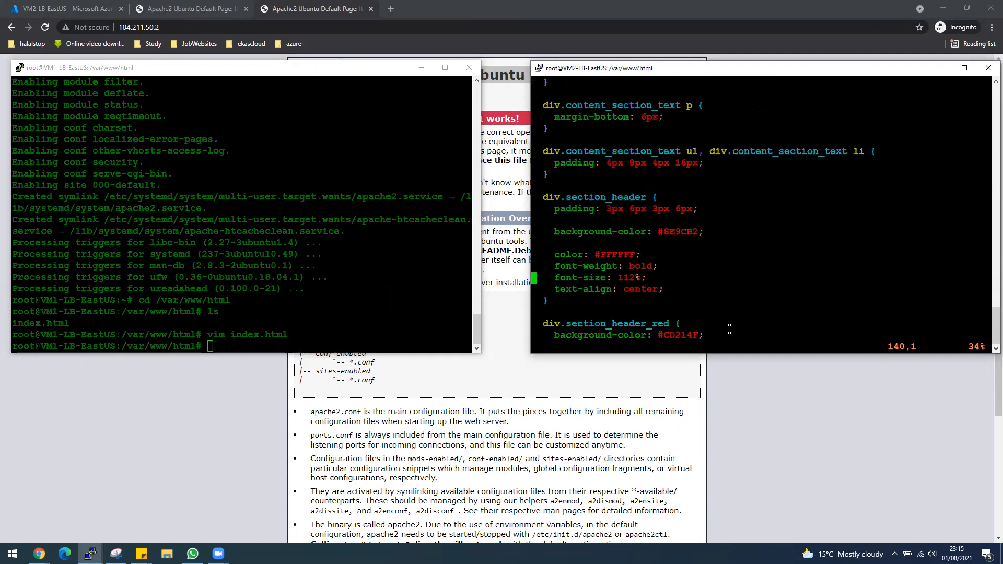
key("Down")
key("Down")
key("Down")
key("Down")
key("Down")
key("Down")
key("Down")
key("Down")
key("Down")
key("Down")
key("Down")
key("Down")
key("Down")
key("Down")
key("Down")
key("Down")
key("Down")
key("Down")
key("Down")
key("Down")
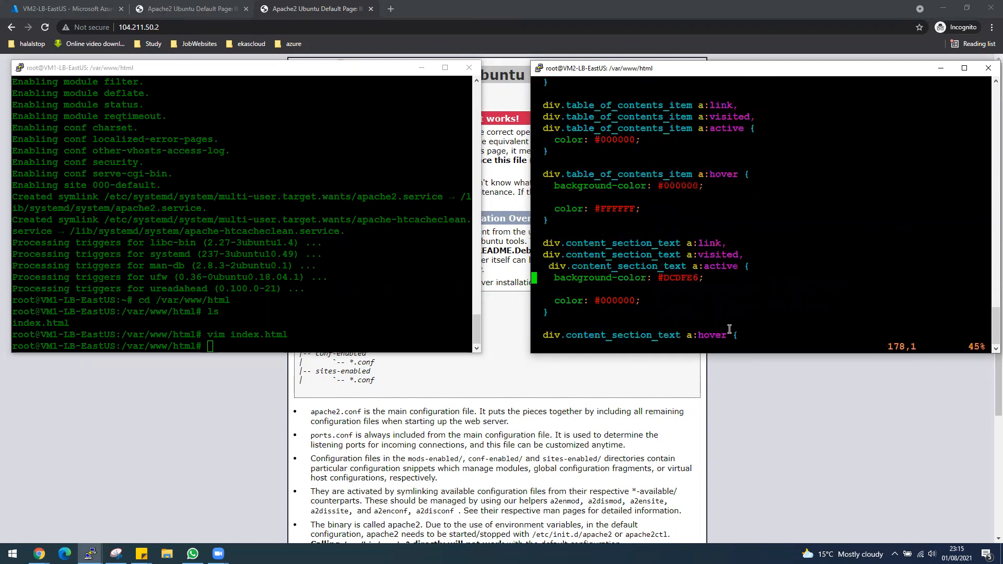
key("Down")
key("Down")
key("Down")
key("Down")
key("Down")
key("Down")
key("Down")
key("Down")
key("Down")
key("Down")
key("Down")
key("Down")
key("Down")
key("Down")
key("Down")
key("Down")
key("Down")
key("Down")
key("Down")
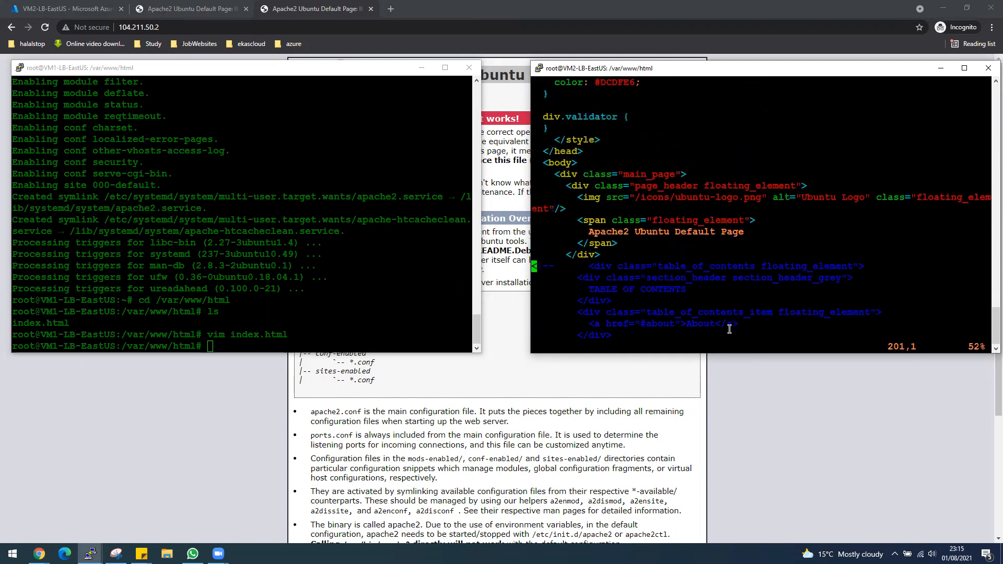
key("Up")
key("Up")
key("Up")
key("Up")
key("Up")
key("Down")
key("Down")
key("Down")
key("Down")
key("Down")
key("Right")
key("Right")
key("Right")
key("Right")
key("Right")
key("Right")
key("Right")
key("Right")
key("Right")
key("Right")
key("Right")
key("Right")
key("Right")
key("Right")
key("Right")
key("Right")
key("Right")
key("Right")
key("Right")
key("Right")
key("Right")
key("i")
key("BackSpace")
key("Right")
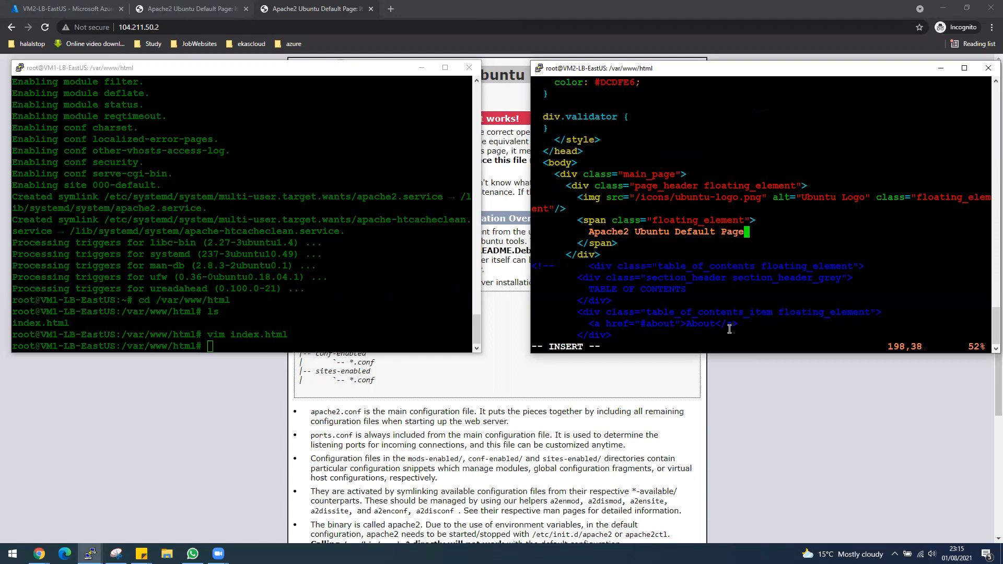
type("-VM2")
Step: Save index.html and quit vim with :wq
key("Escape")
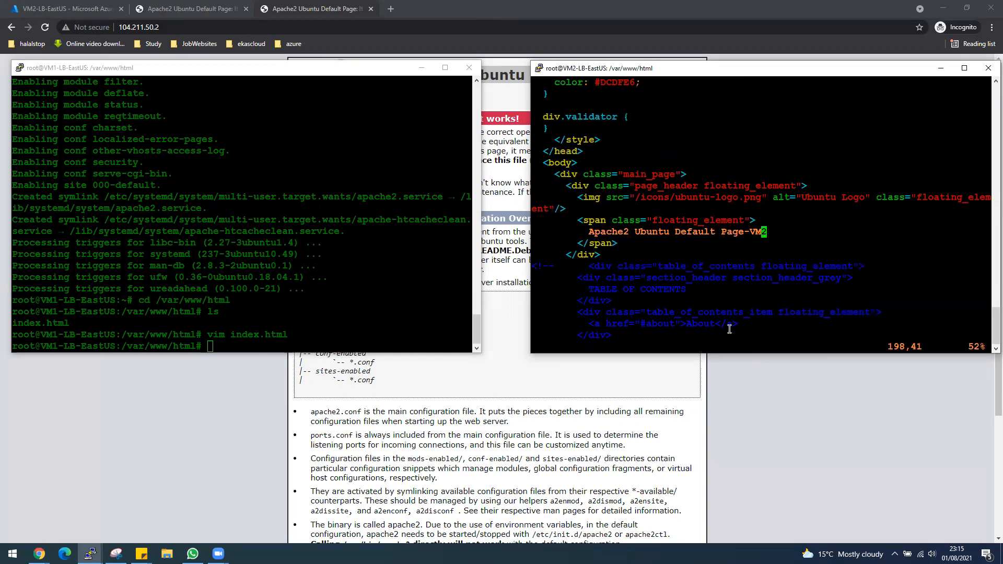
key("shift+colon")
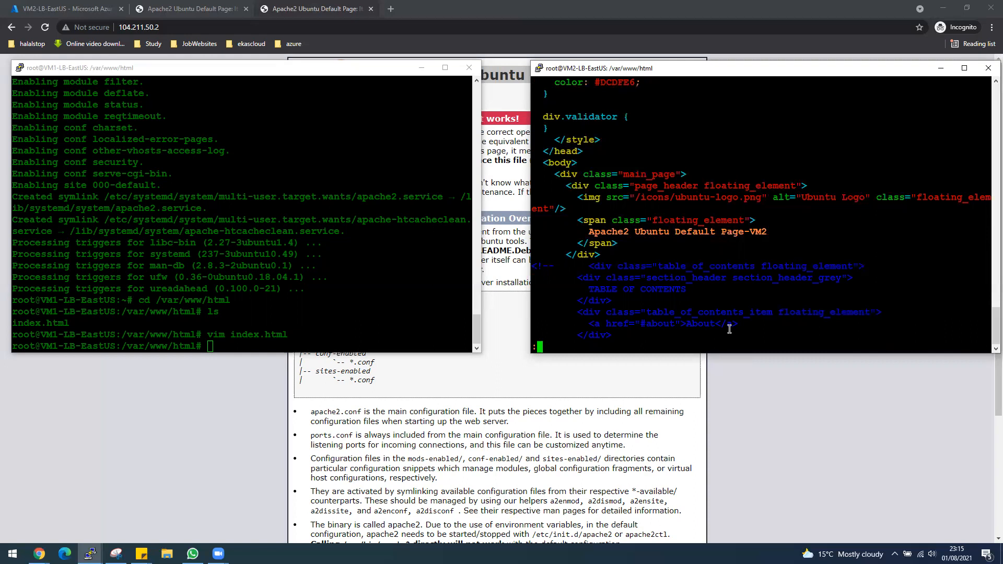
type("wq")
key("Return")
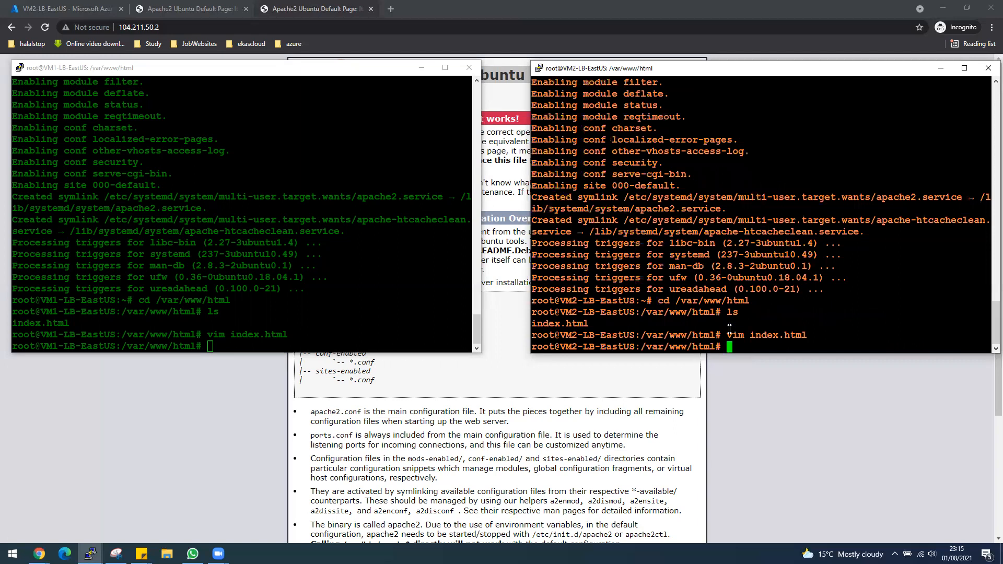
Step: Reload the VM2 page to show the -VM2 heading, flip between VM1 and VM2 tabs, then return to the portal
left_click(288, 9)
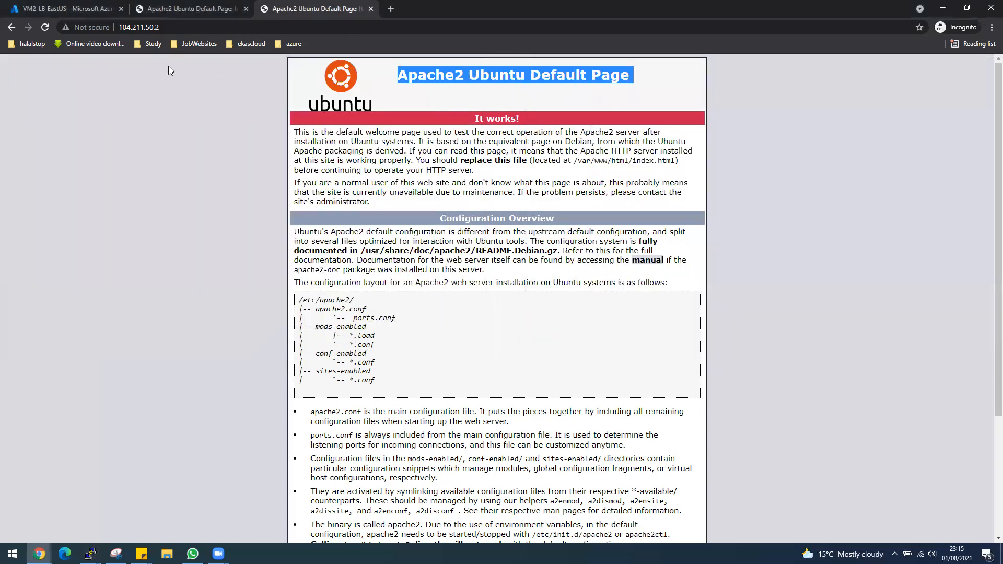
left_click(45, 27)
left_click(205, 9)
left_click(288, 10)
left_click(206, 6)
left_click(281, 9)
left_click(209, 9)
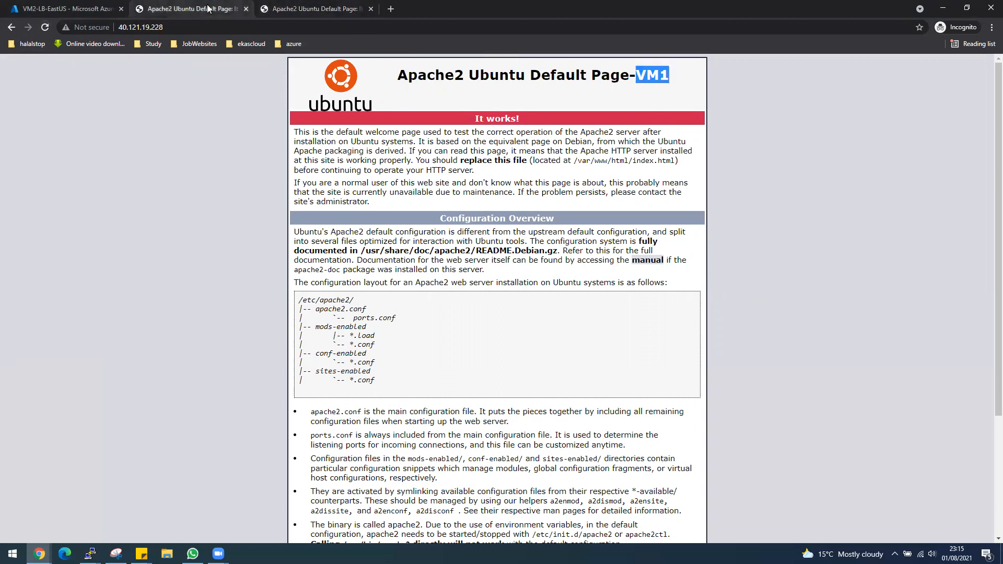
left_click(35, 6)
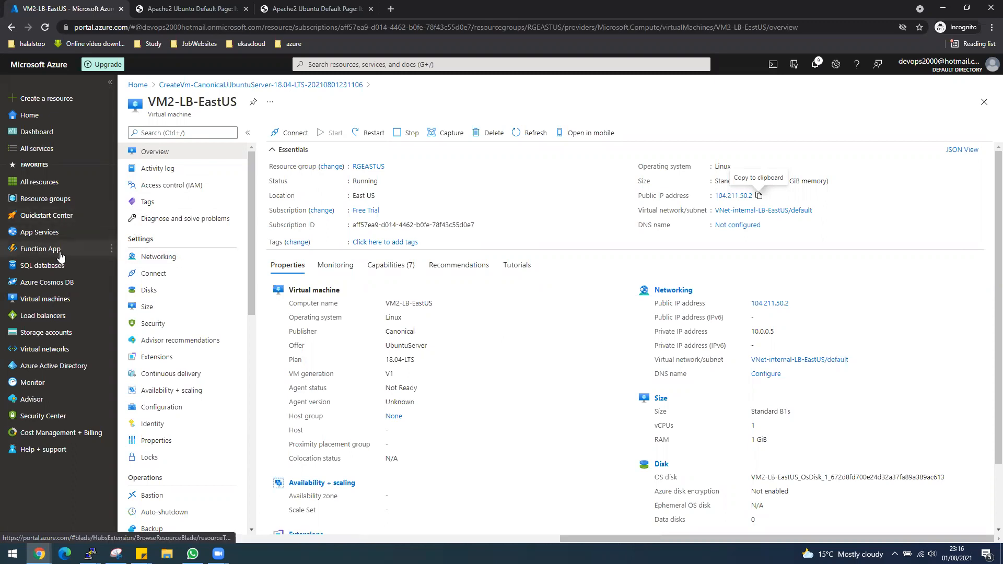
Step: Start creating a new virtual machine from the Virtual machines list
left_click(45, 299)
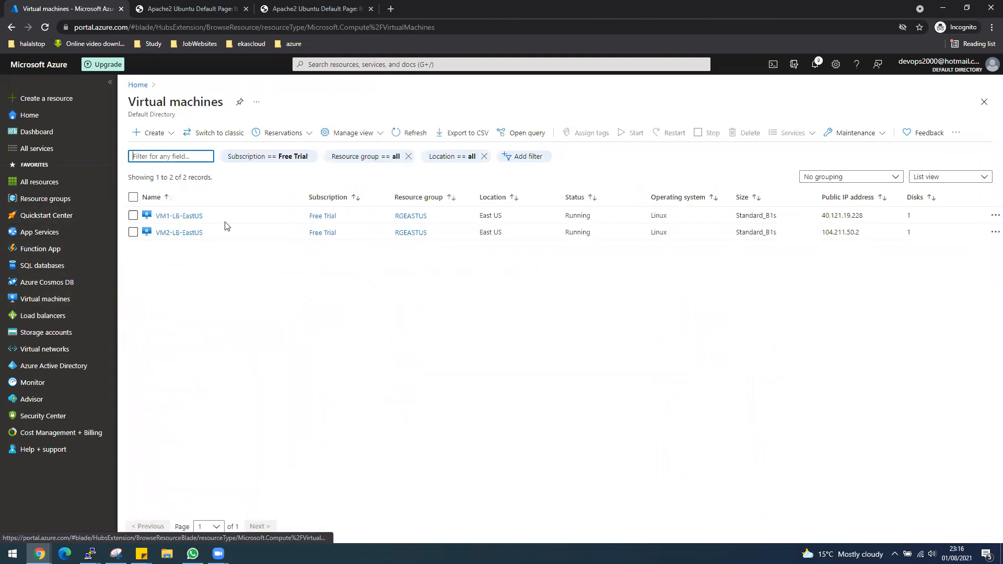
left_click(157, 134)
left_click(161, 148)
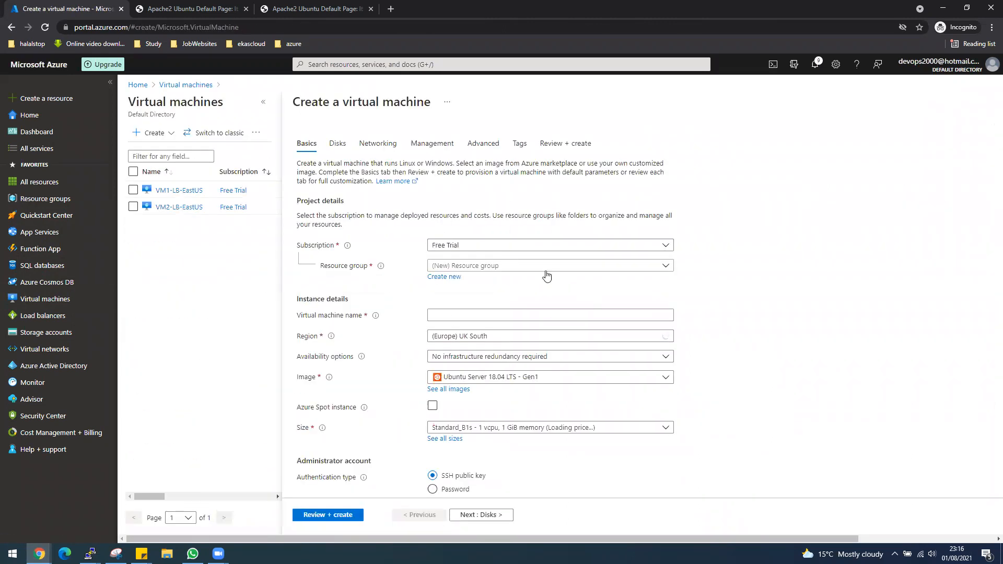
Step: Choose resource group RGEASTUS, name it VM-Test, and select the Windows Server 2019 Datacenter - Gen1 image
left_click(543, 267)
left_click(465, 317)
left_click(467, 314)
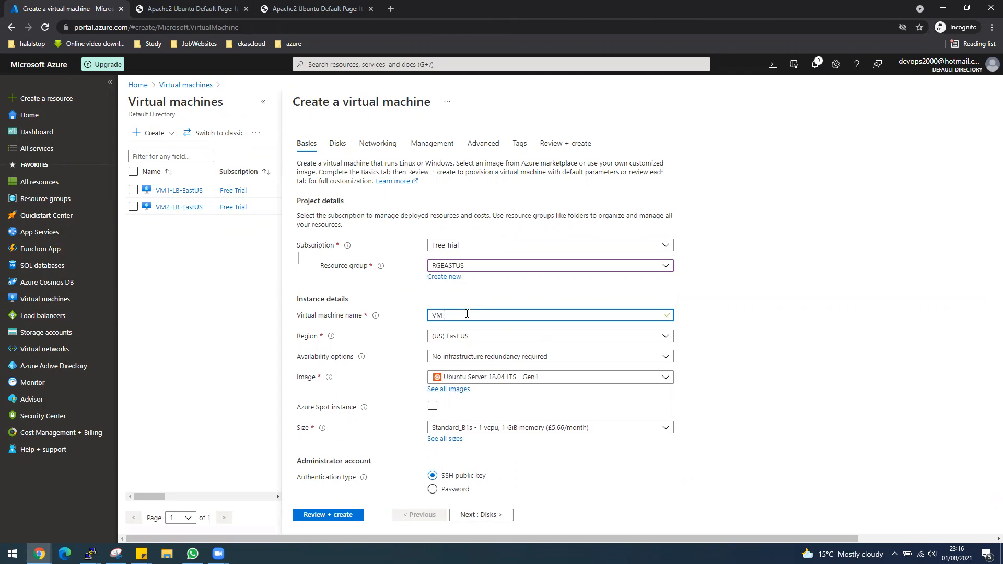
type("Test")
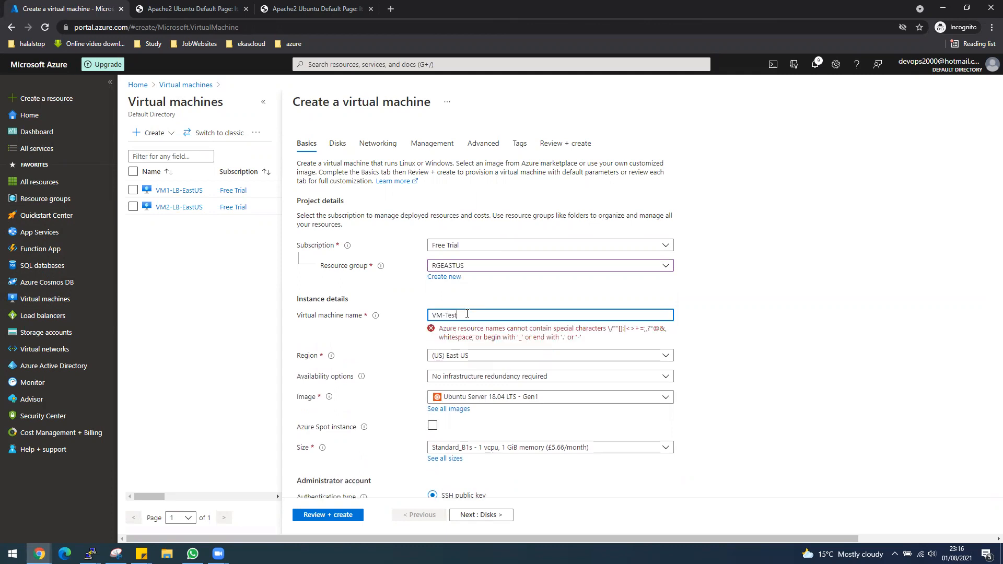
scroll(760, 365, "down", 1)
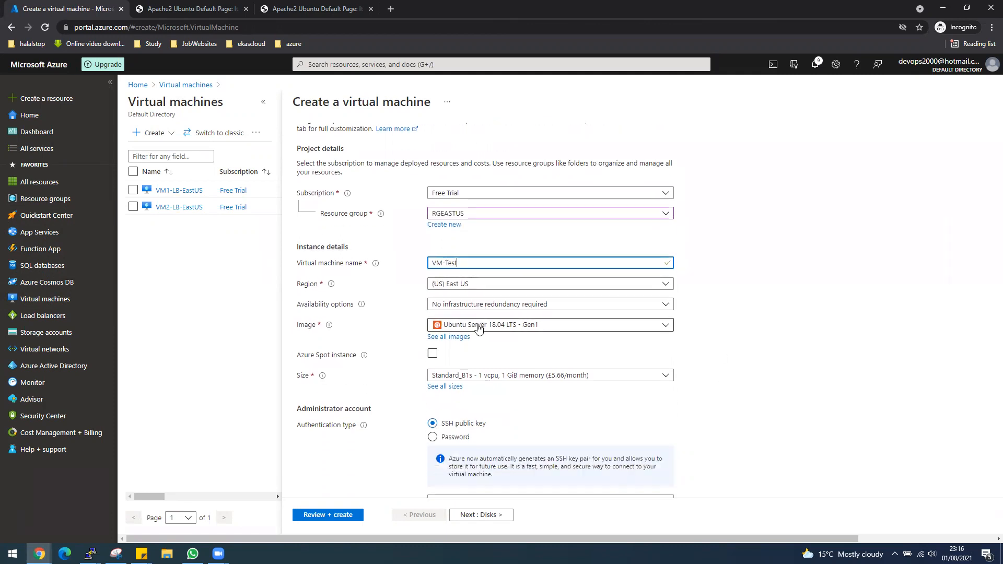
left_click(478, 325)
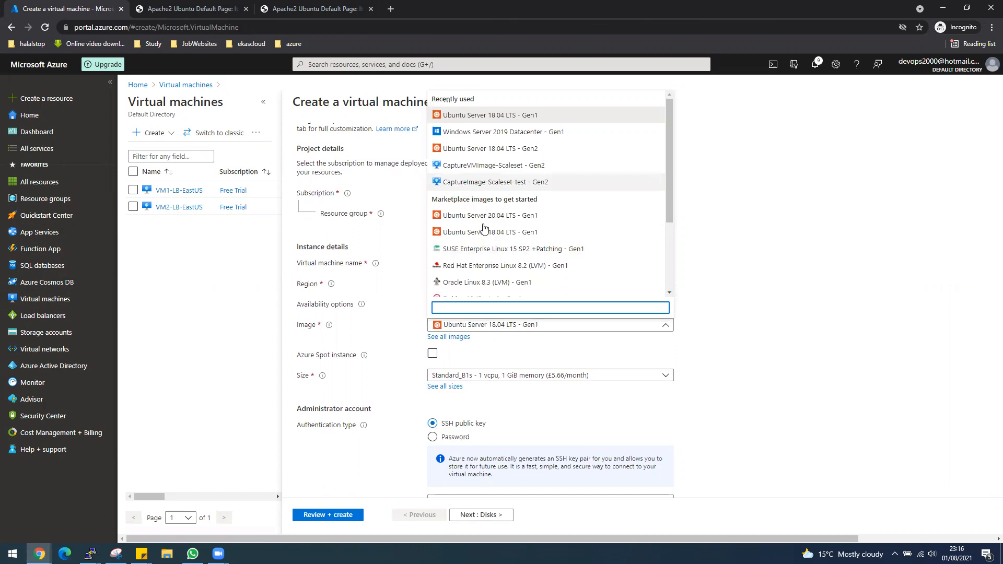
left_click(516, 132)
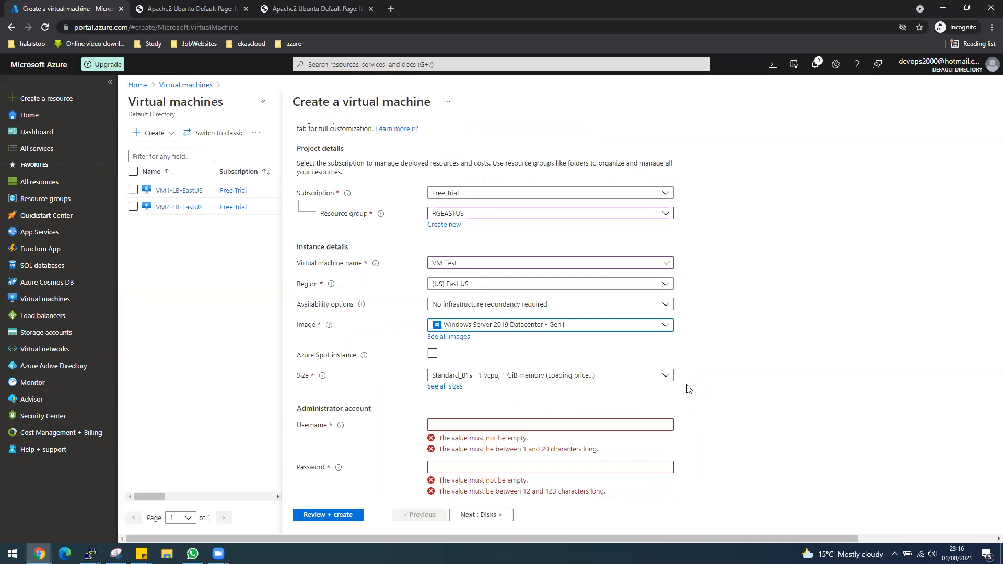
Step: Place VM-Test in the availability set AVSet-LB-EastUS
left_click(668, 304)
left_click(476, 391)
left_click(462, 327)
left_click(462, 339)
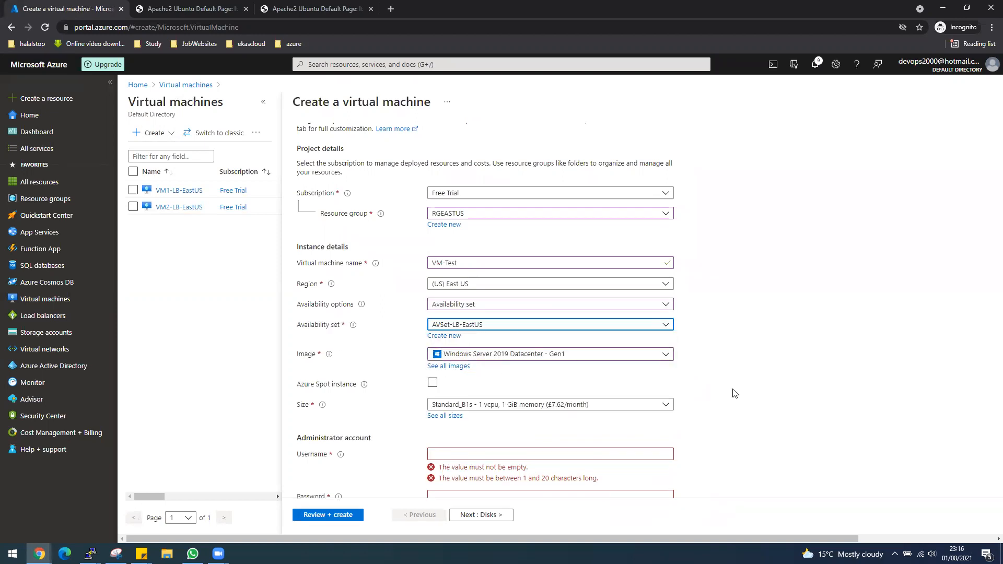
scroll(732, 393, "down", 1)
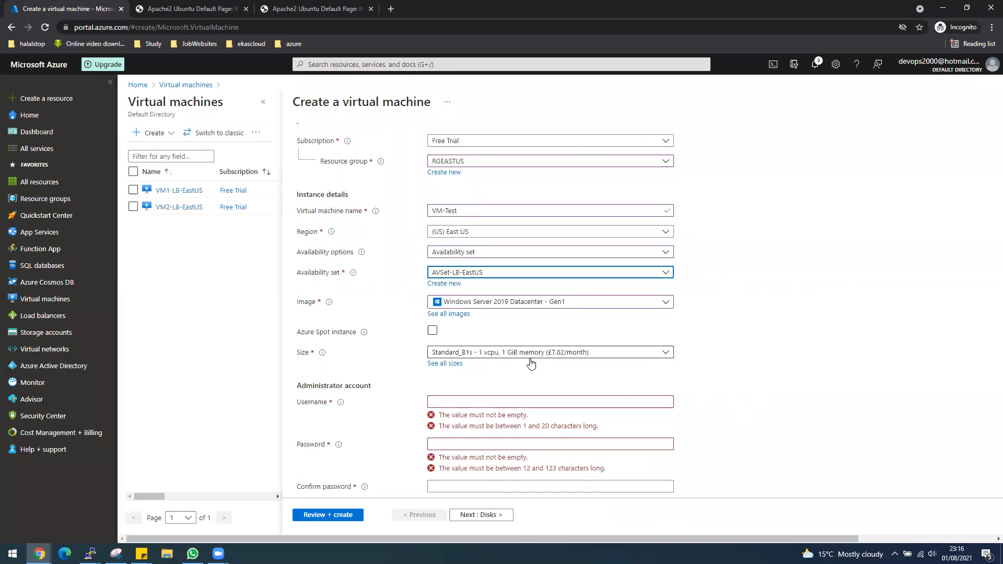
Step: Enter administrator username desktop and the account password with its confirmation
left_click(658, 401)
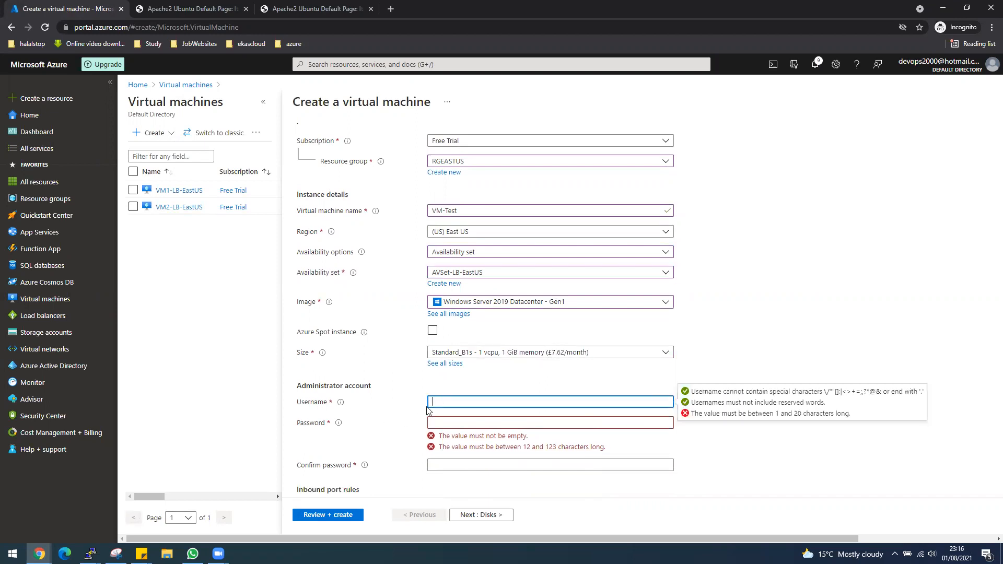
type("desktop")
key("Tab")
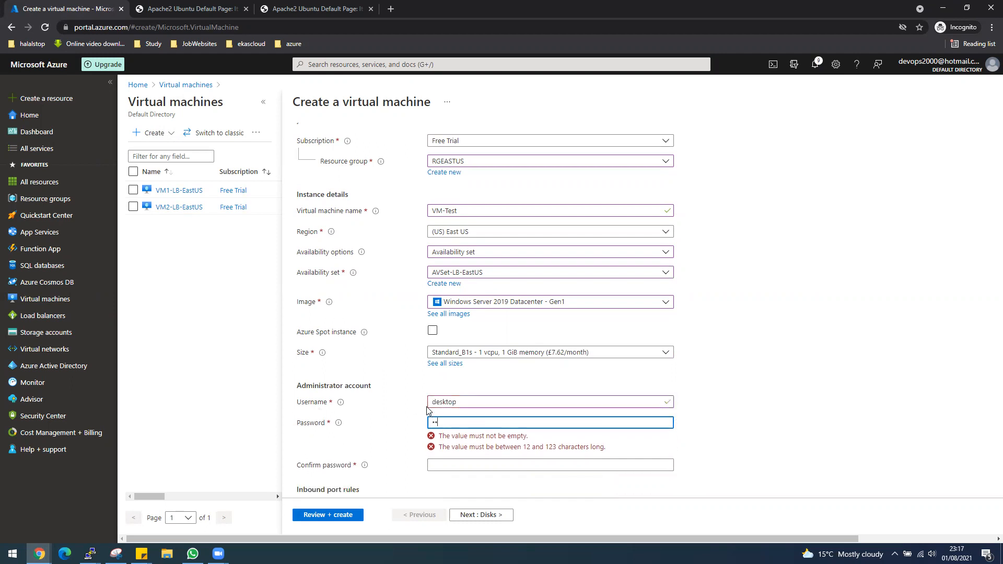
type("Password@123")
key("Tab")
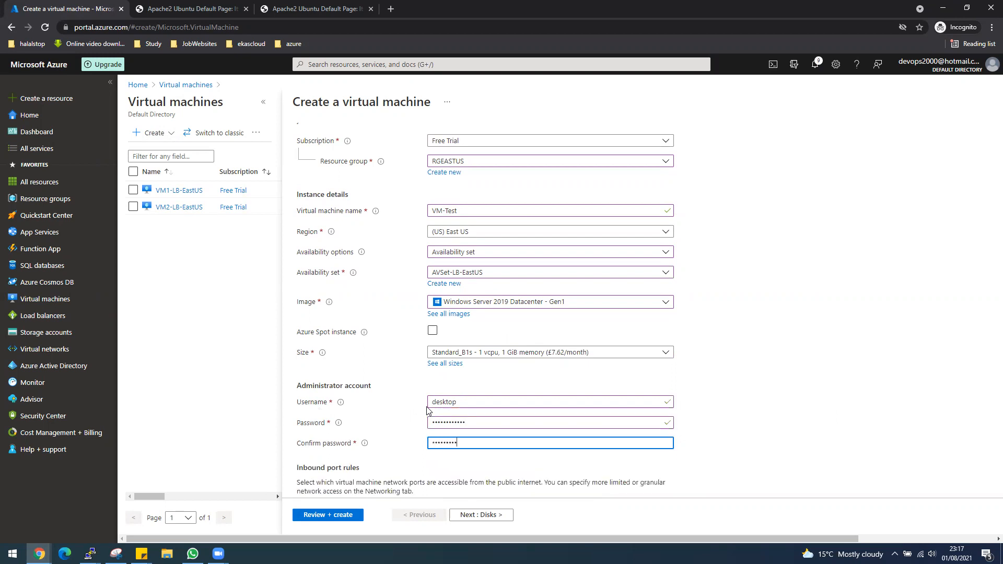
type("Password@123")
Step: Allow no public inbound ports and apply an existing Windows Server license with hybrid benefit
scroll(826, 416, "down", 1)
left_click(449, 456)
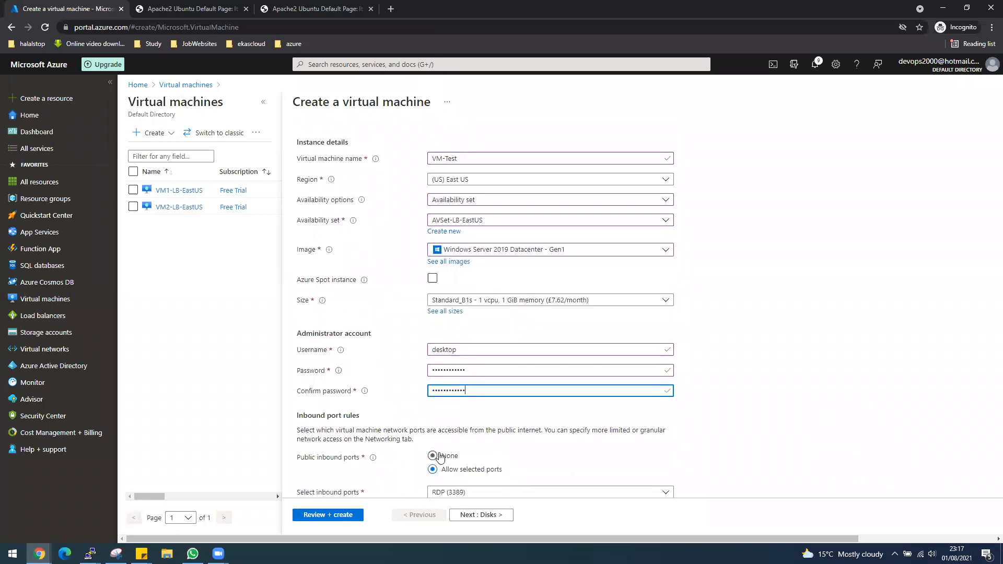
scroll(490, 456, "down", 2)
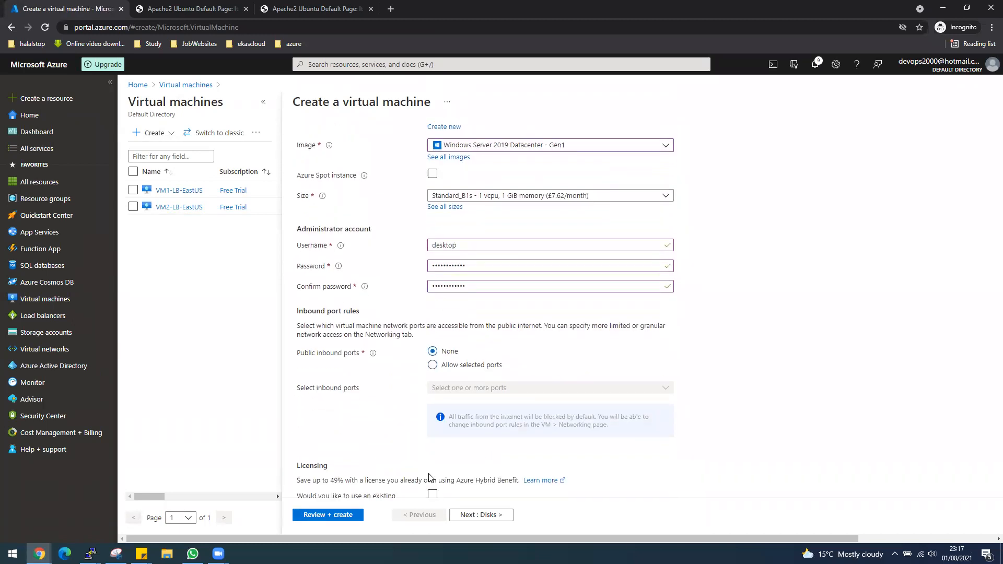
scroll(432, 478, "down", 1)
left_click(433, 442)
left_click(311, 475)
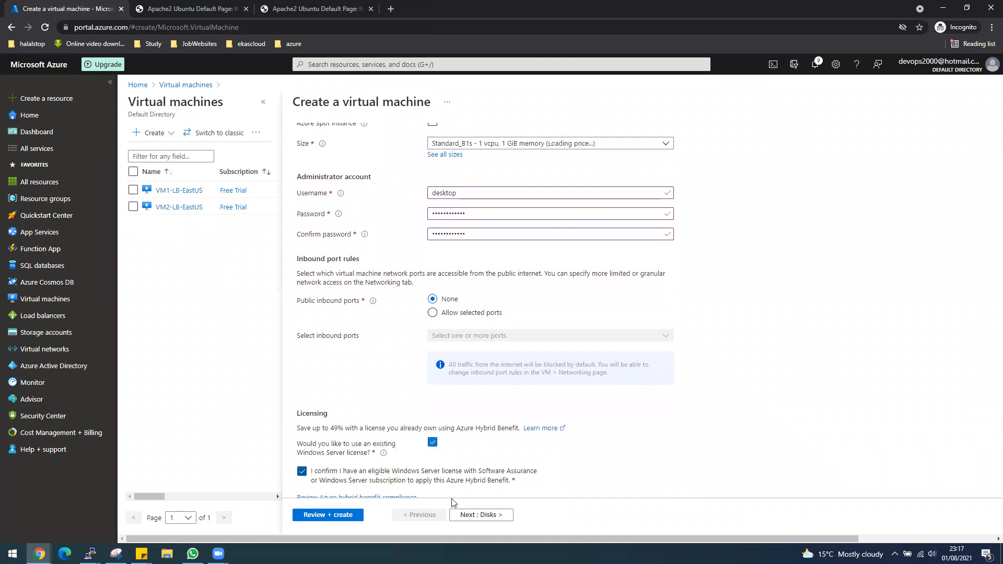
scroll(466, 243, "up", 3)
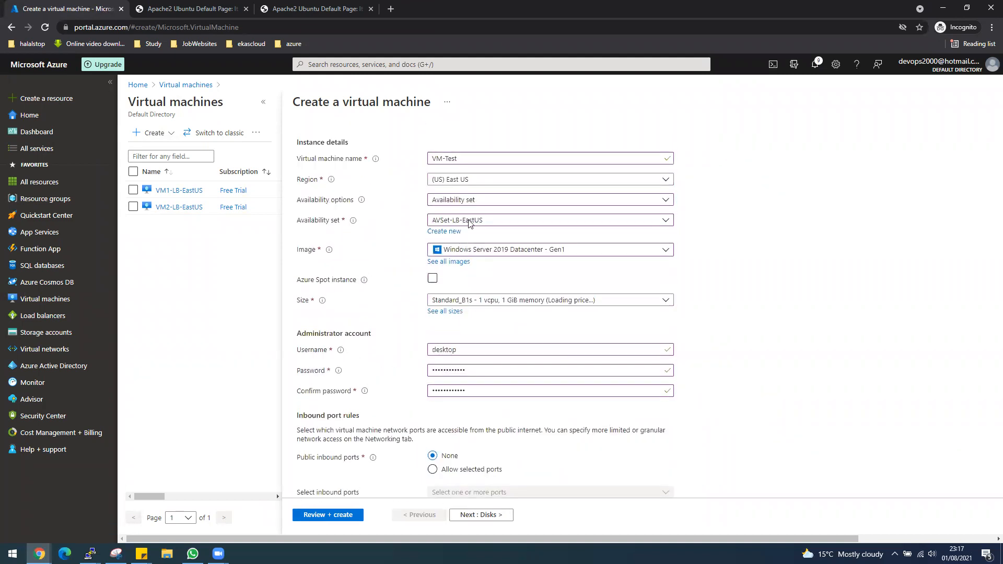
scroll(507, 348, "down", 4)
Step: Move through Disks, Networking and Management, disable boot diagnostics, pass validation and create VM-Test
left_click(481, 515)
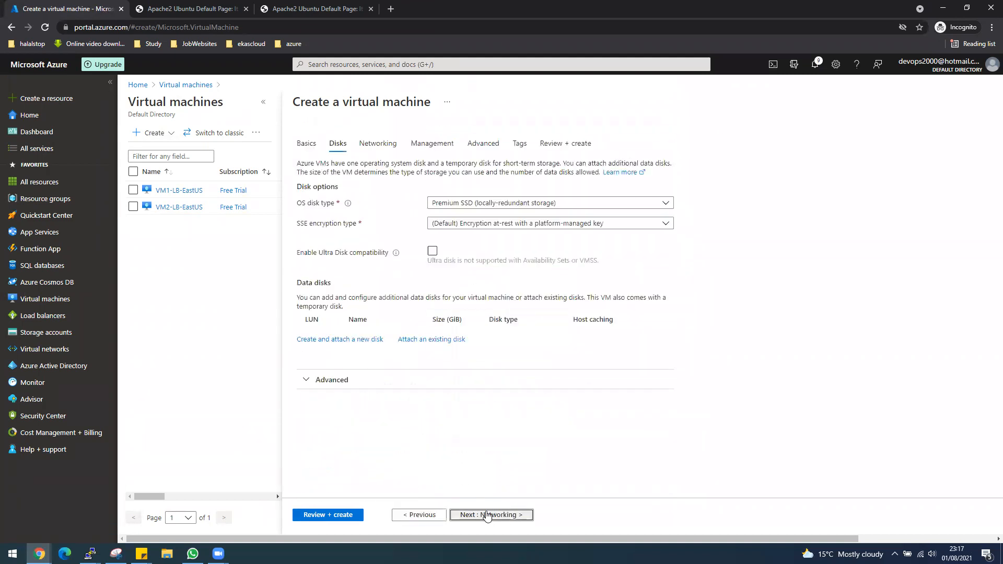
left_click(486, 514)
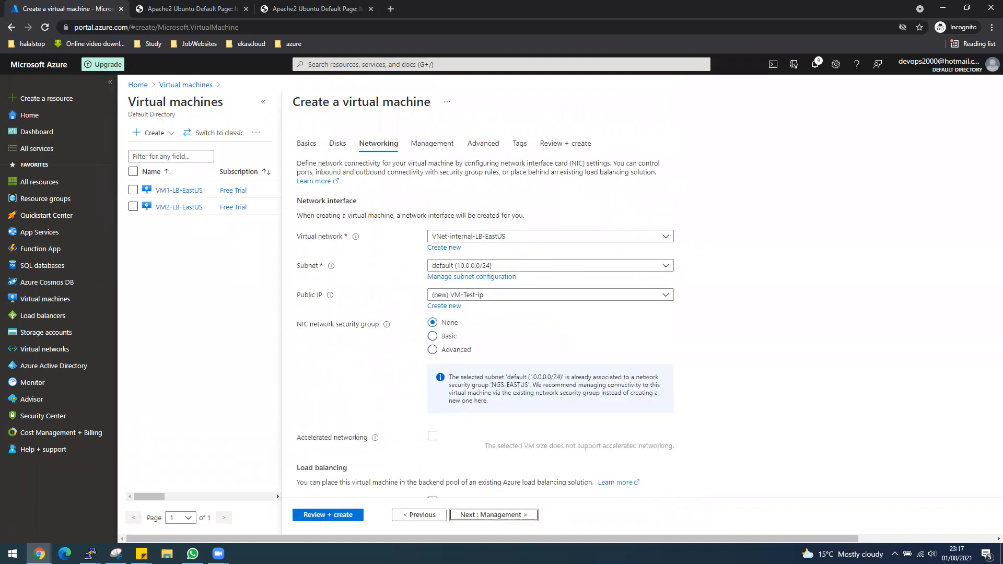
left_click(465, 519)
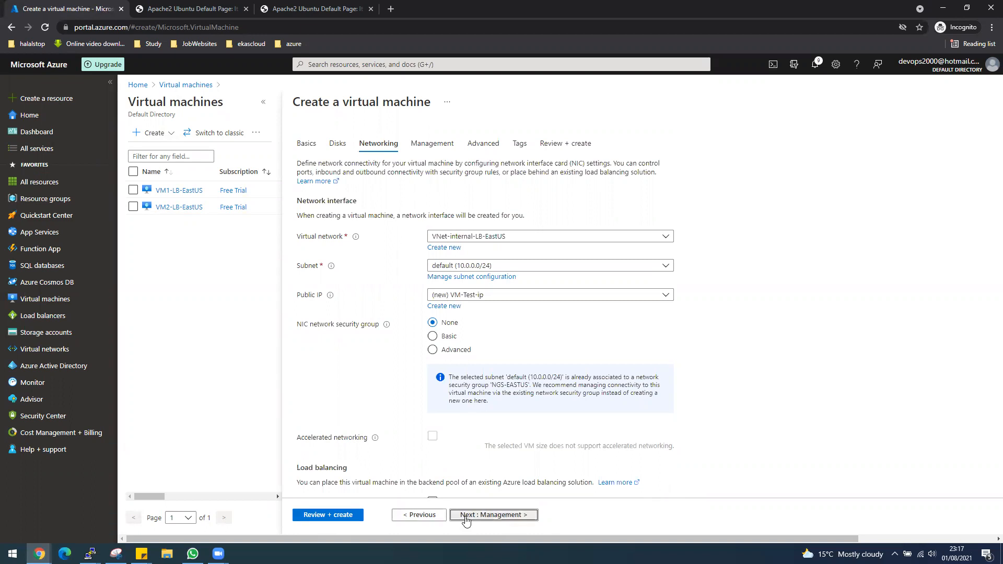
left_click(452, 303)
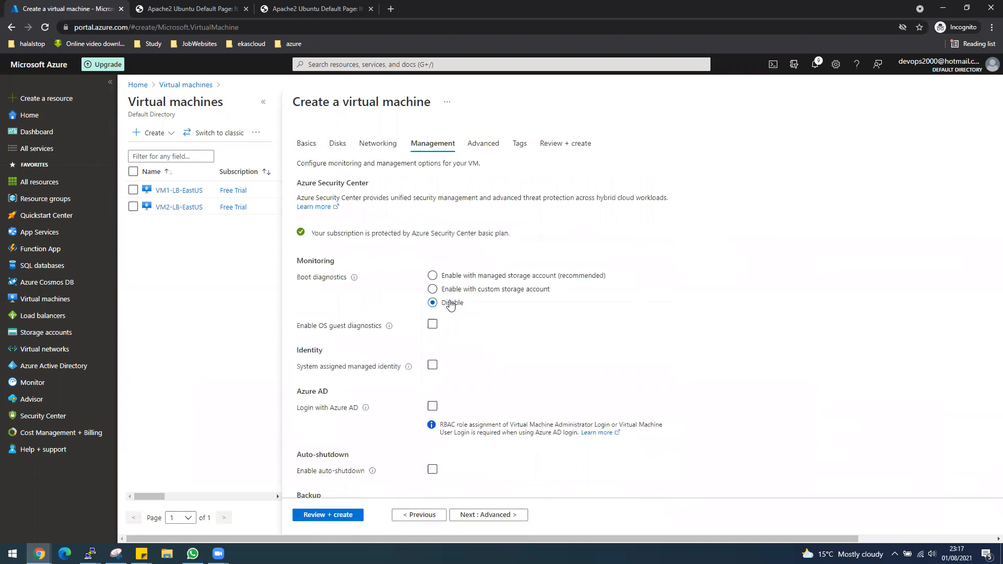
left_click(334, 516)
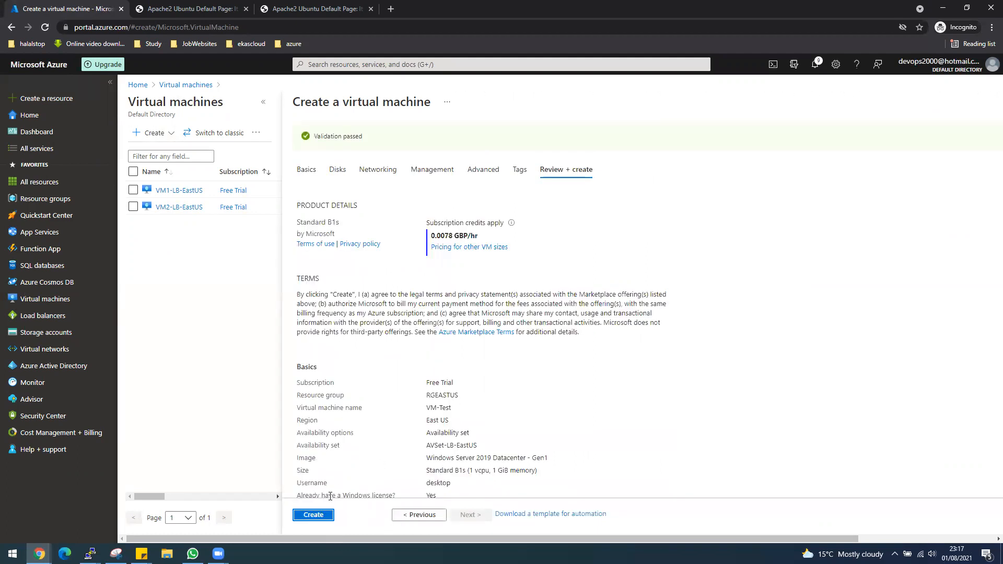
left_click(313, 515)
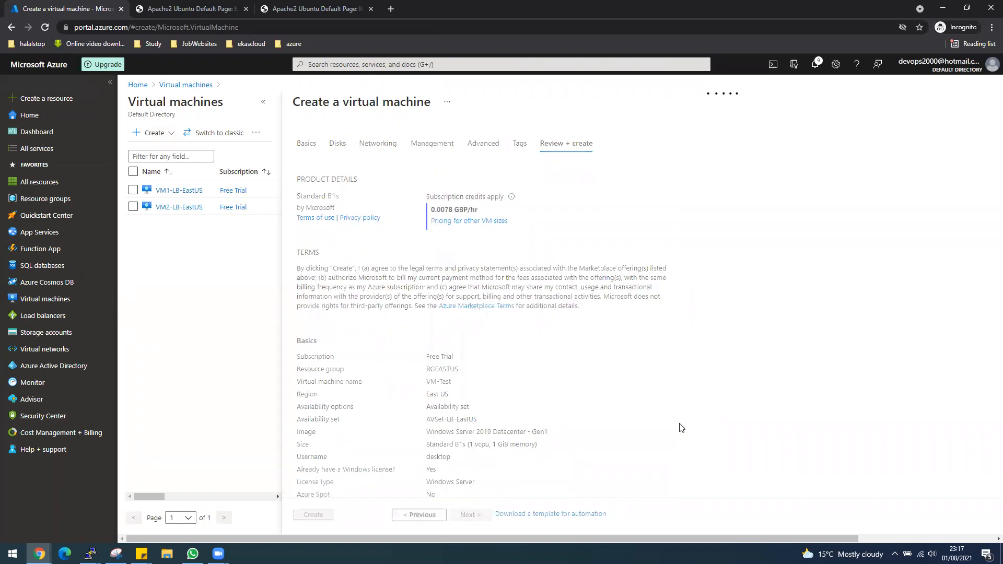
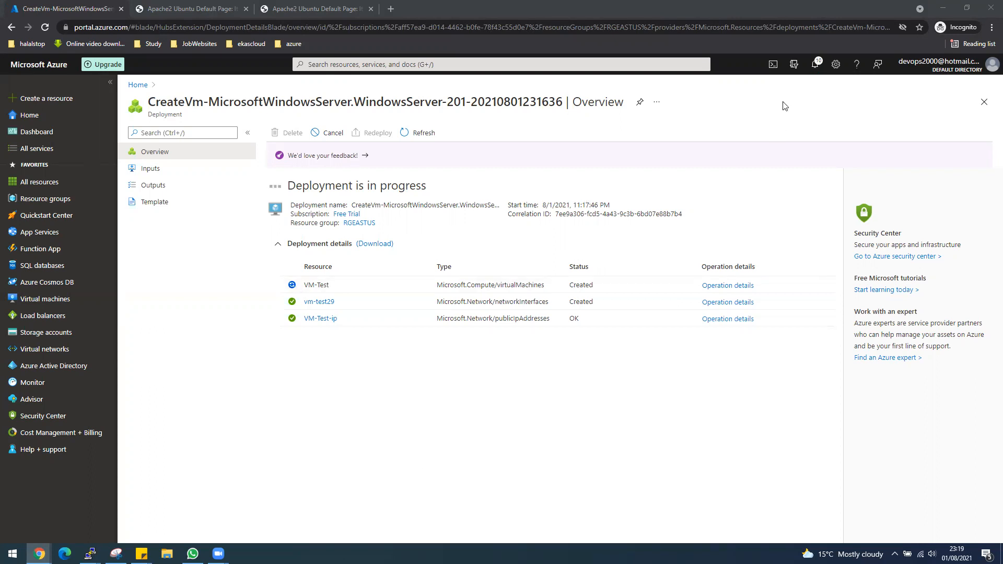
Step: Open the newly deployed VM-Test and copy its public IP address 104.41.147.50
left_click(814, 65)
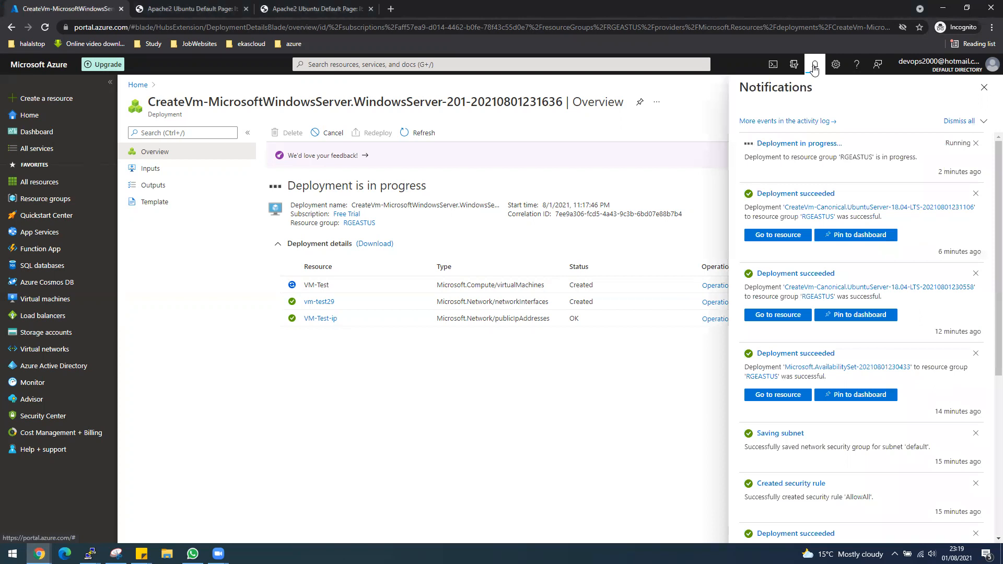
left_click(656, 312)
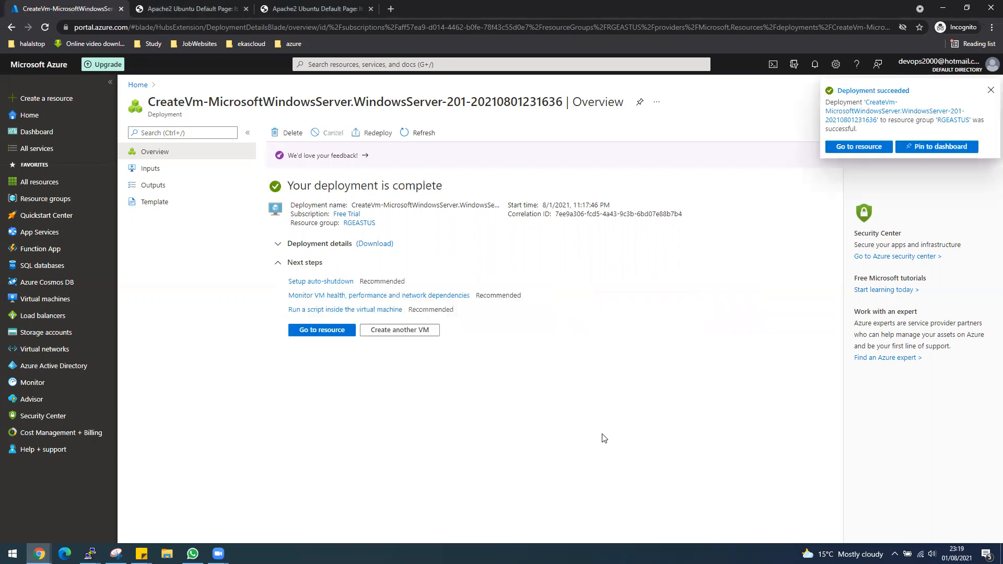
left_click(330, 339)
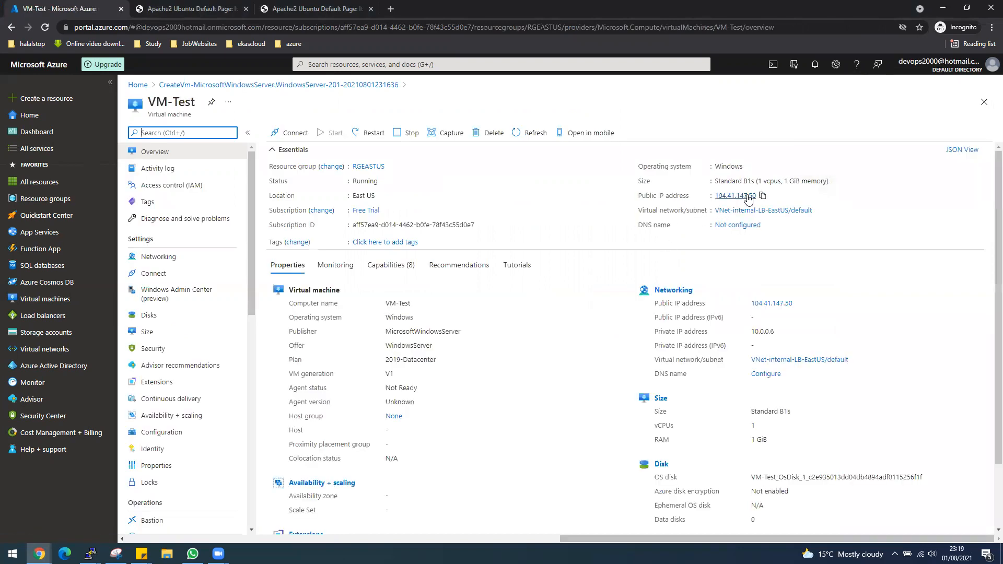
left_click(763, 197)
left_click(3, 561)
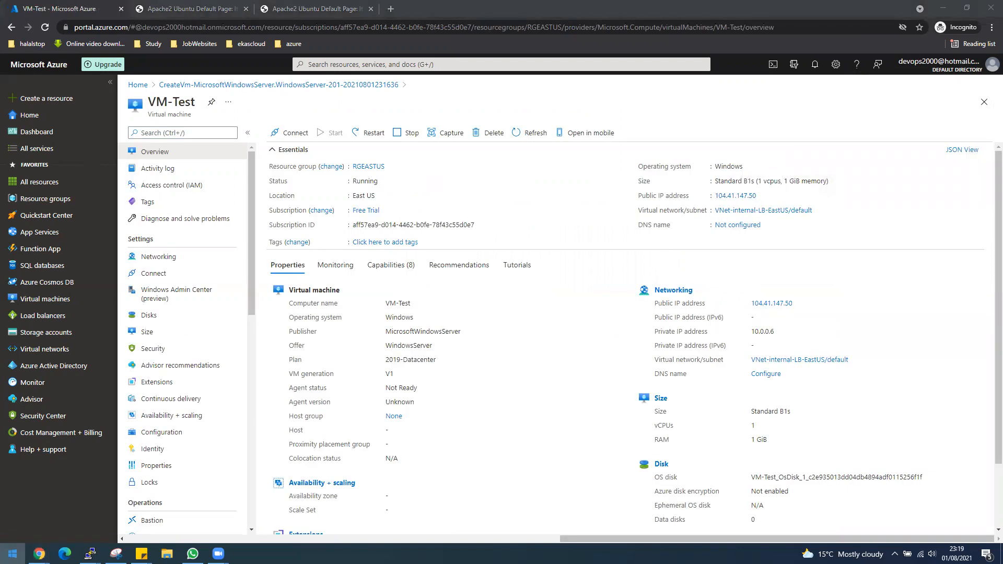
Step: Launch Remote Desktop Connection and connect to 104.41.147.50, trusting the remote connection
type("rdp")
left_click(181, 264)
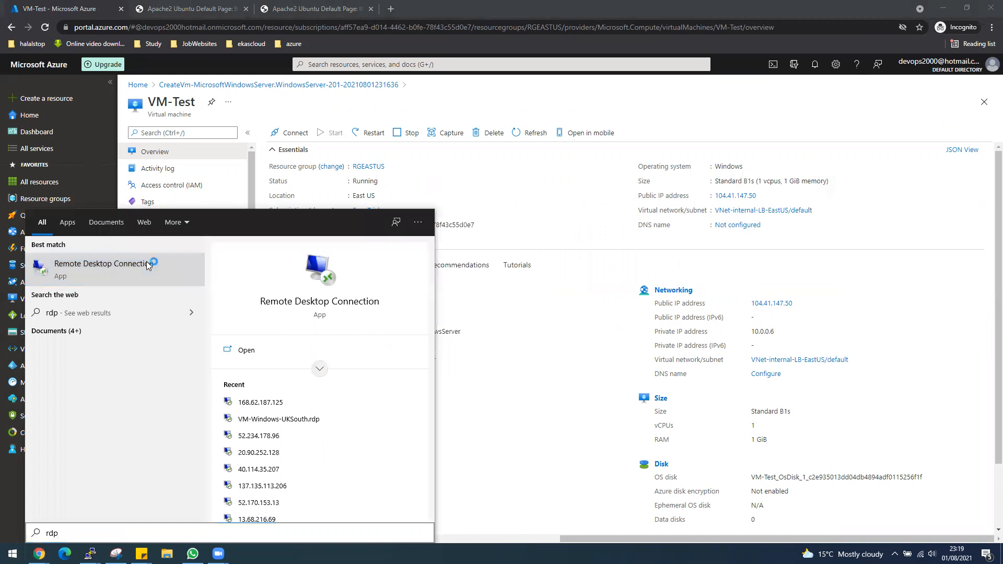
key("ctrl+v")
key("Return")
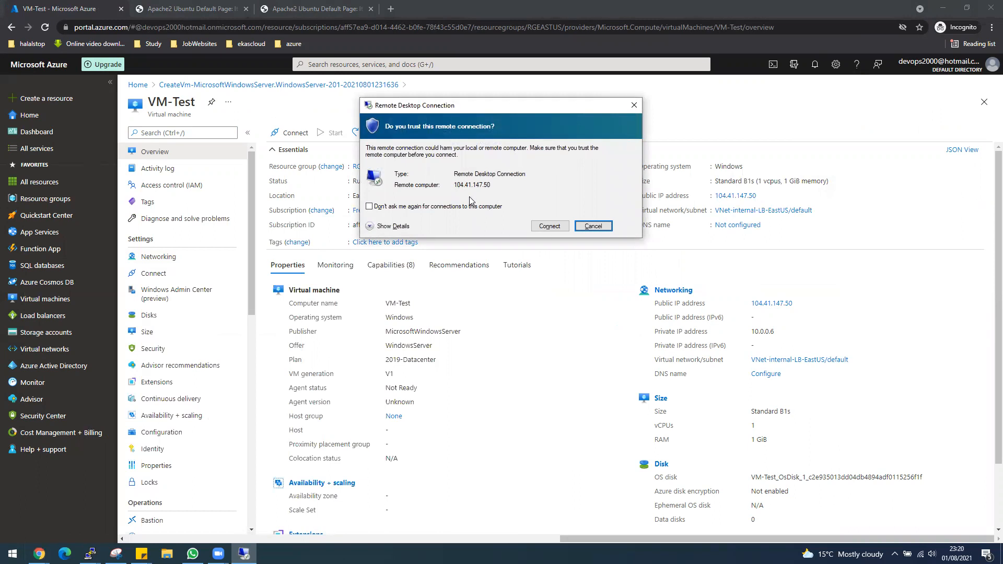
left_click(548, 226)
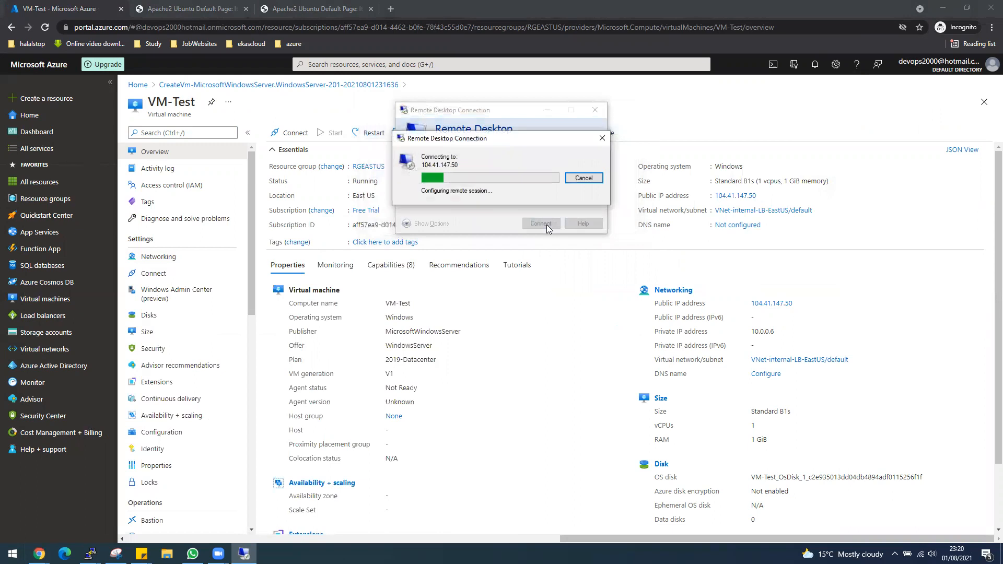
Step: Sign in as desktop with the account password, accept the certificate, and show the Virtual machines list
type("desktop")
key("Tab")
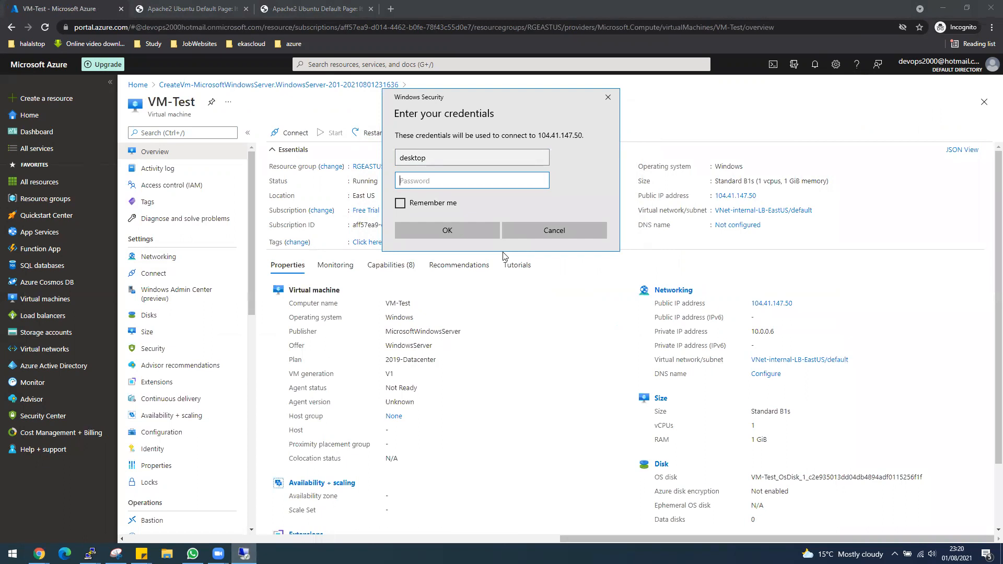
type("************")
key("Return")
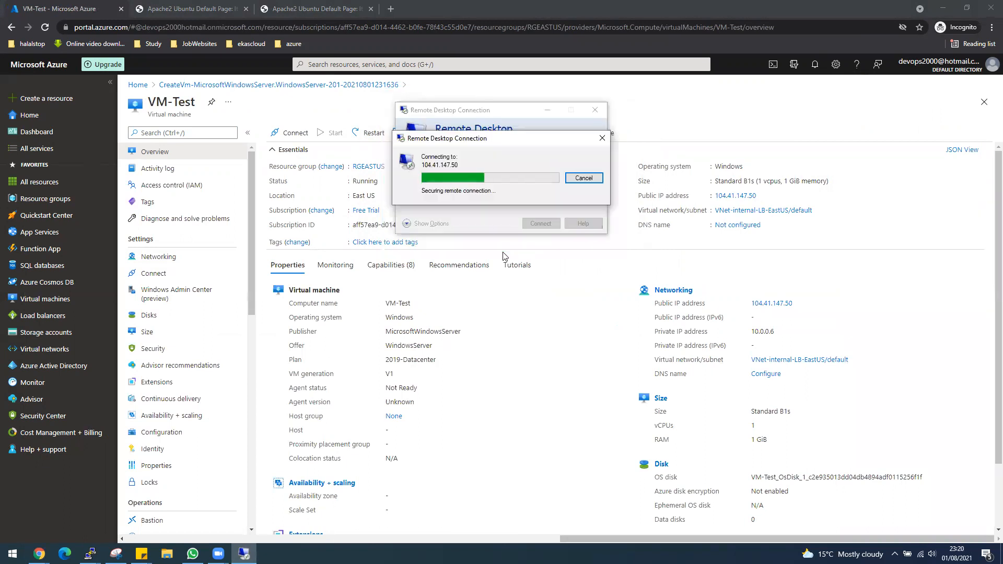
left_click(532, 260)
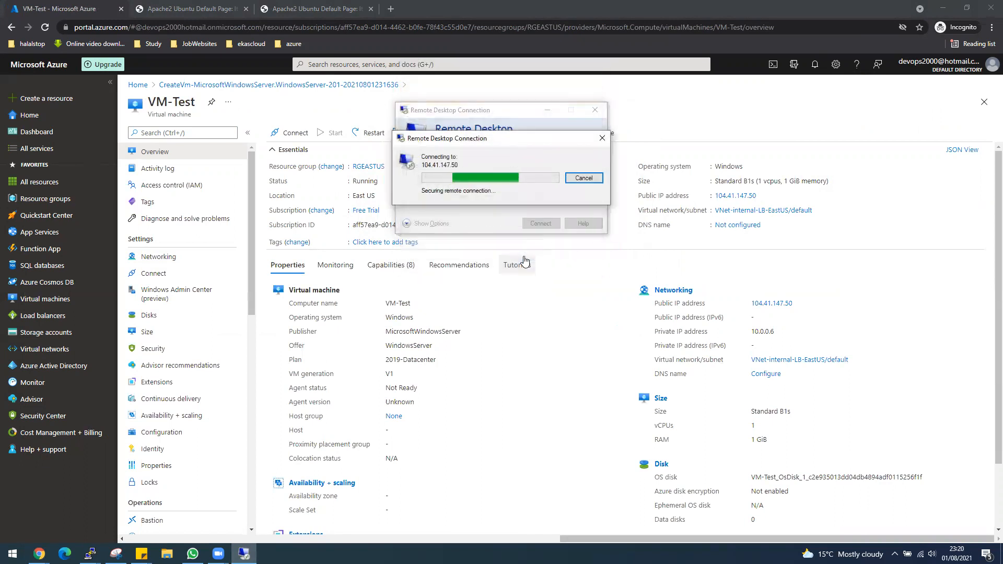
left_click(48, 298)
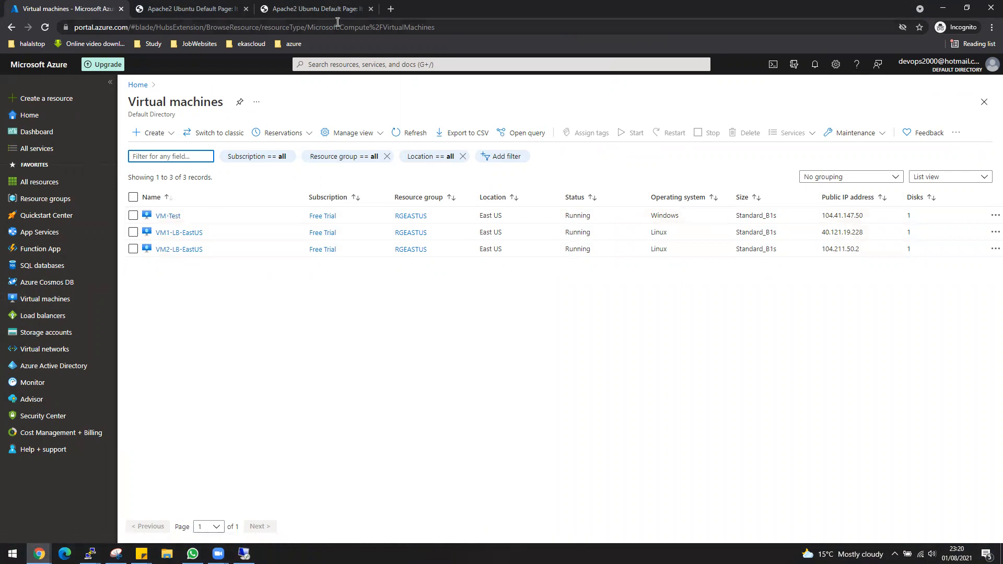
Step: Go to Load balancers in the portal and start creating a new load balancer
left_click(244, 553)
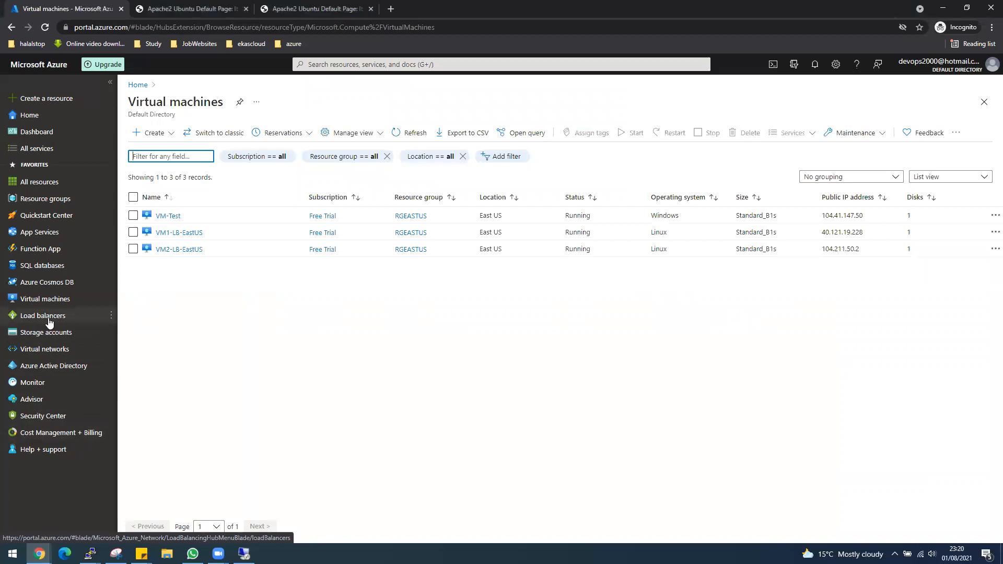
left_click(49, 317)
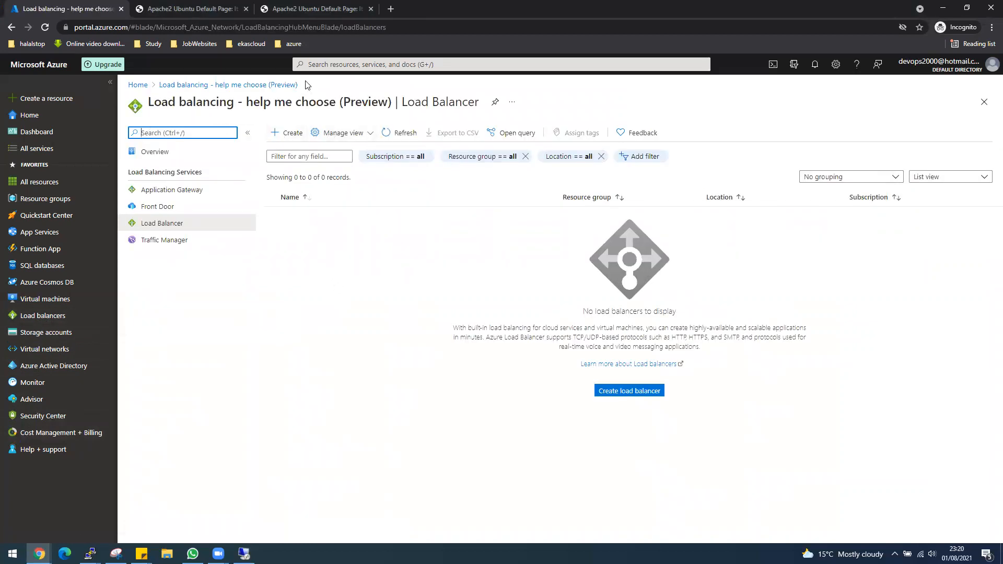
left_click(363, 66)
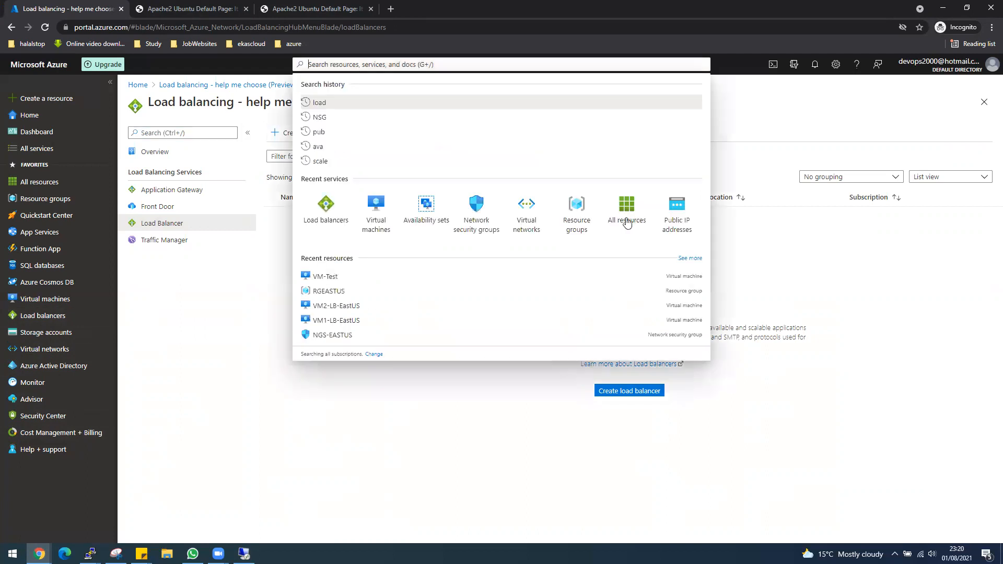
left_click(339, 219)
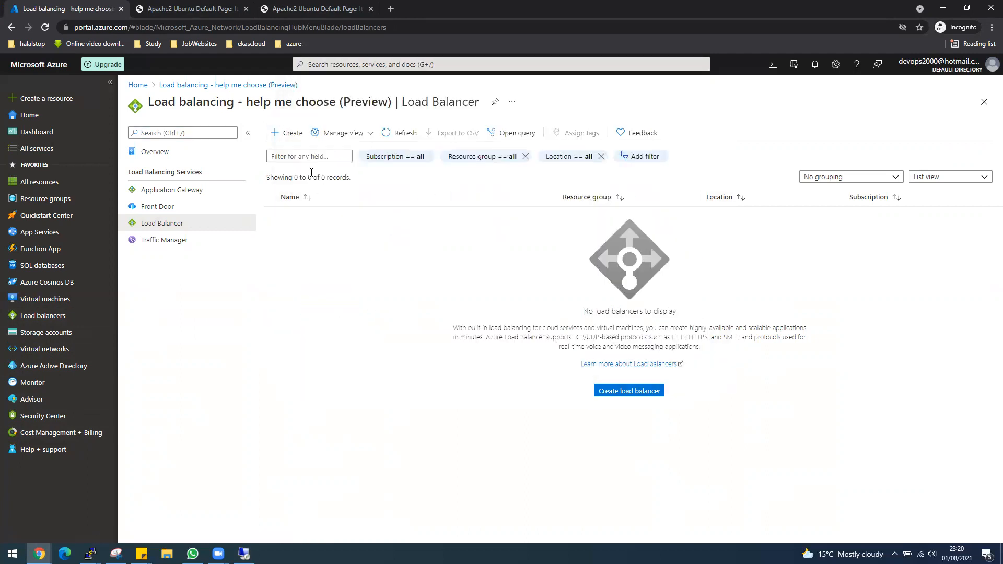
left_click(287, 134)
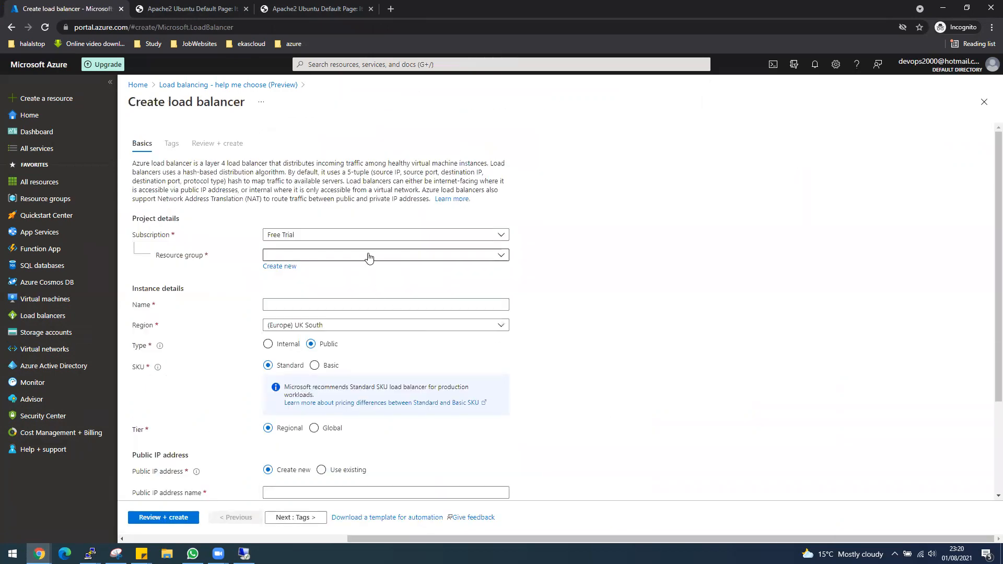
Step: Select resource group RGEASTUS and name the load balancer LB-Internal-EastUS
left_click(371, 255)
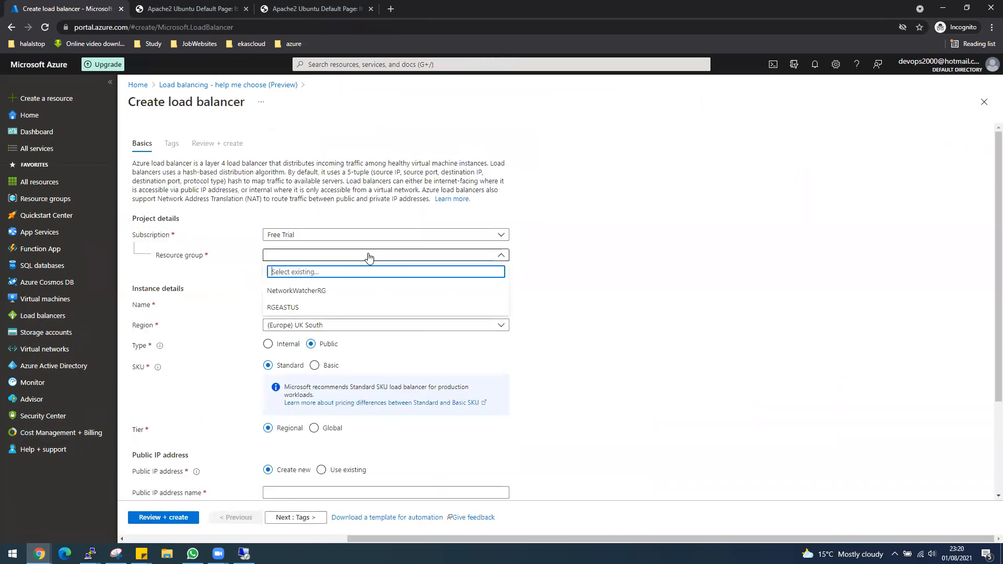
left_click(304, 307)
left_click(303, 304)
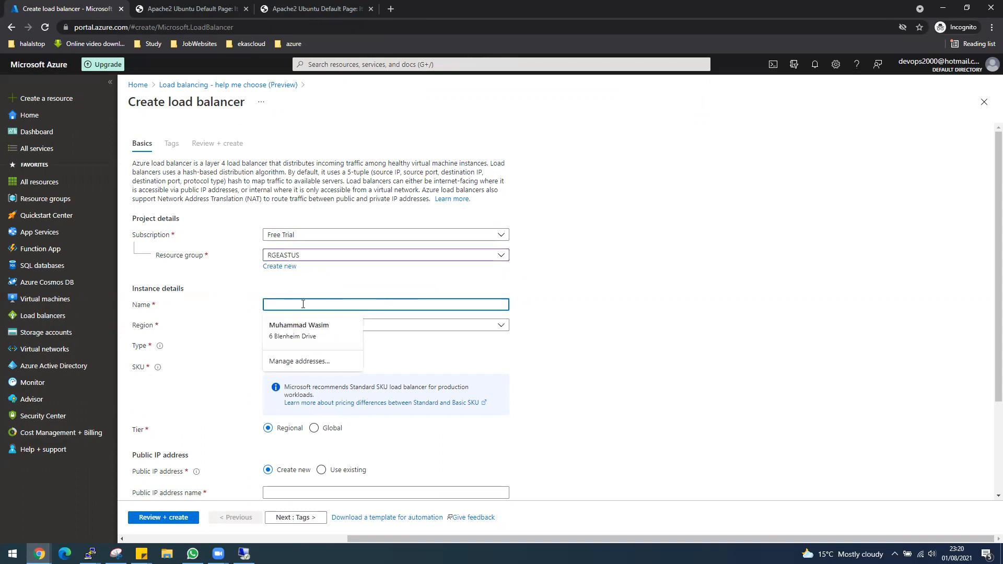
left_click(620, 301)
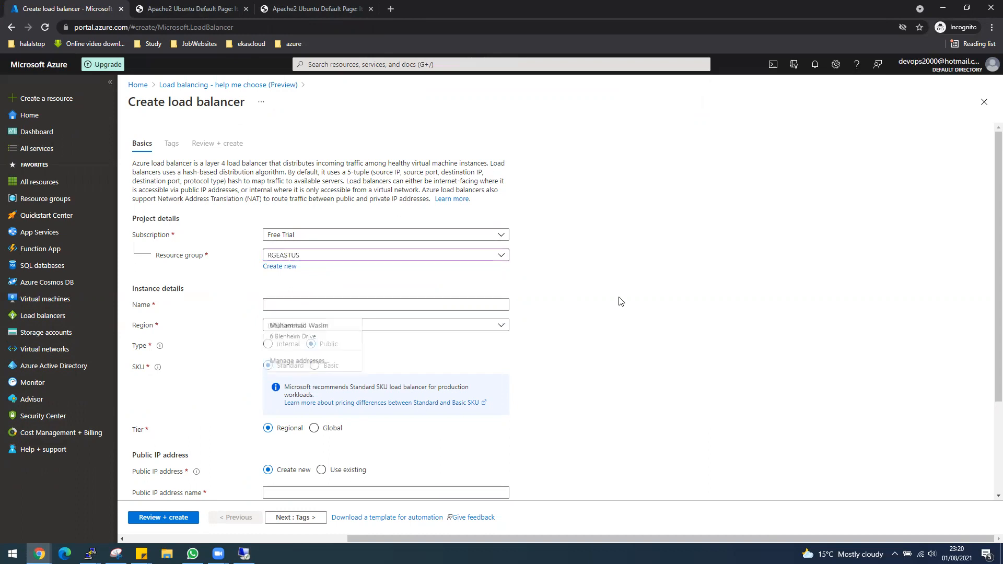
left_click(420, 304)
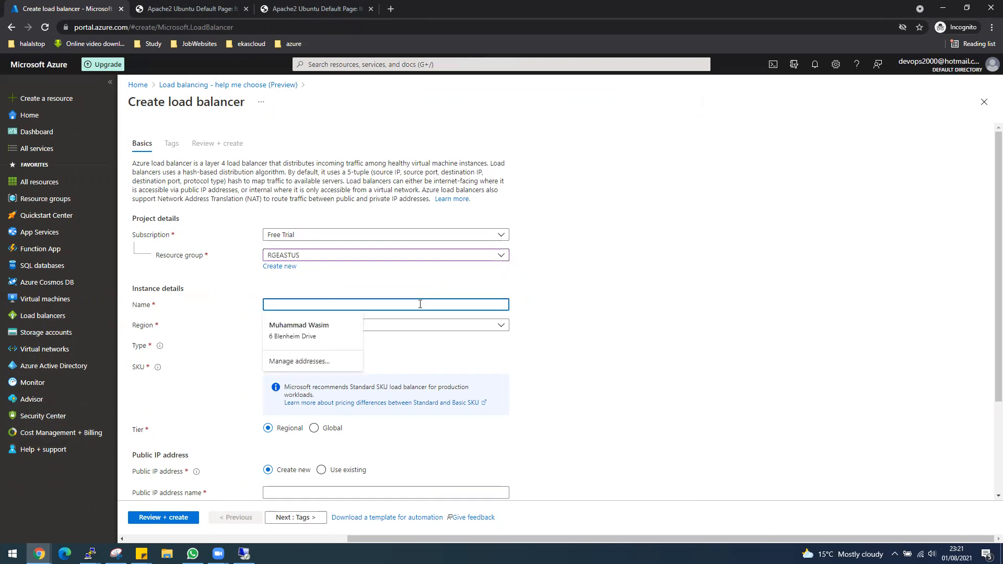
type("LB-Internal")
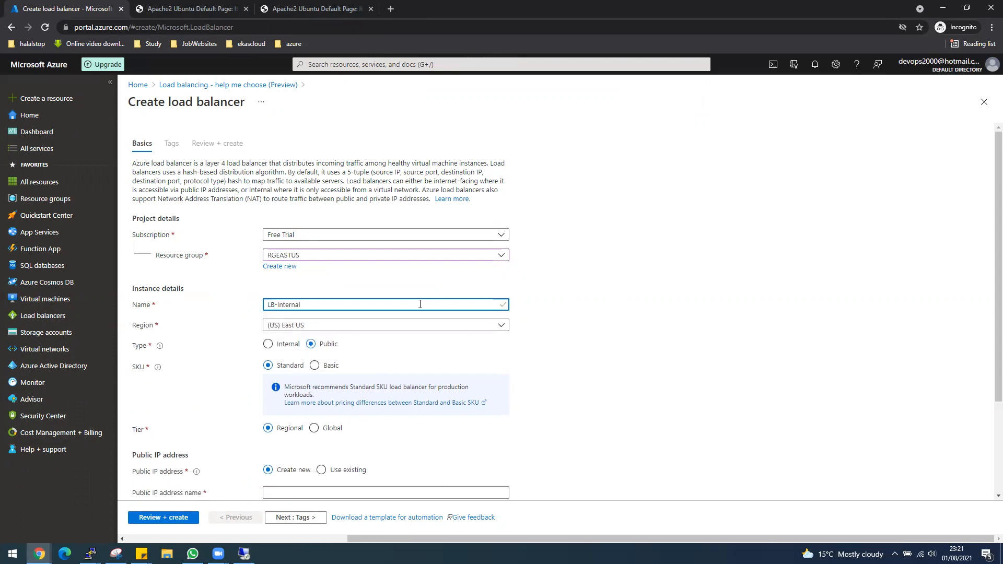
type("-EastUS")
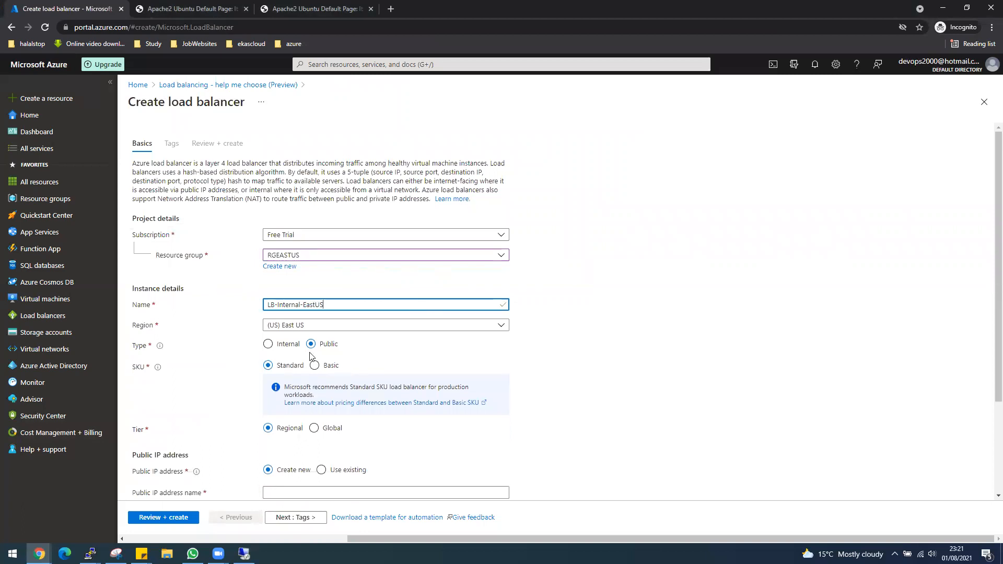
Step: Make it Internal on VNet-internal-LB-EastUS and run the Review + create validation
left_click(268, 344)
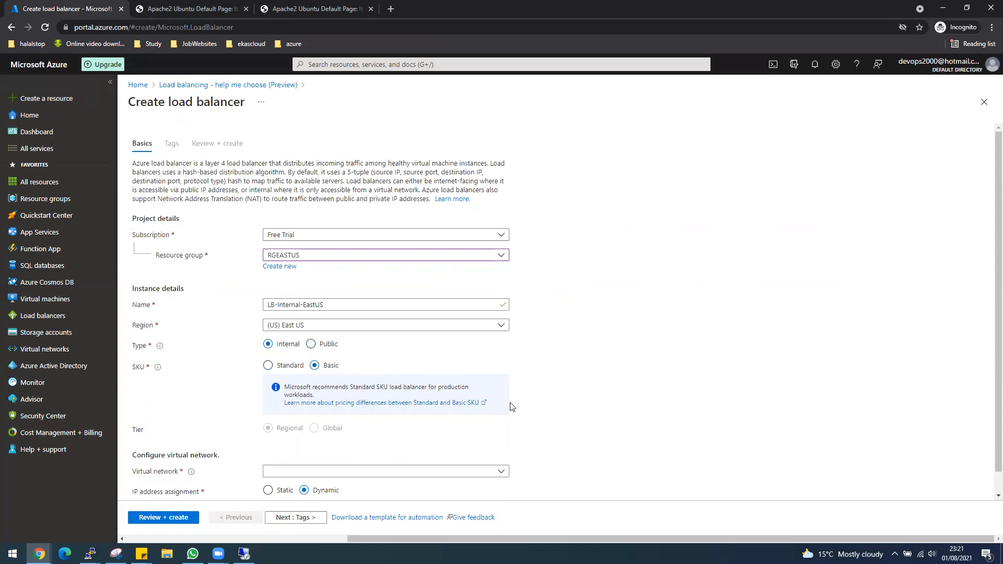
scroll(723, 392, "down", 1)
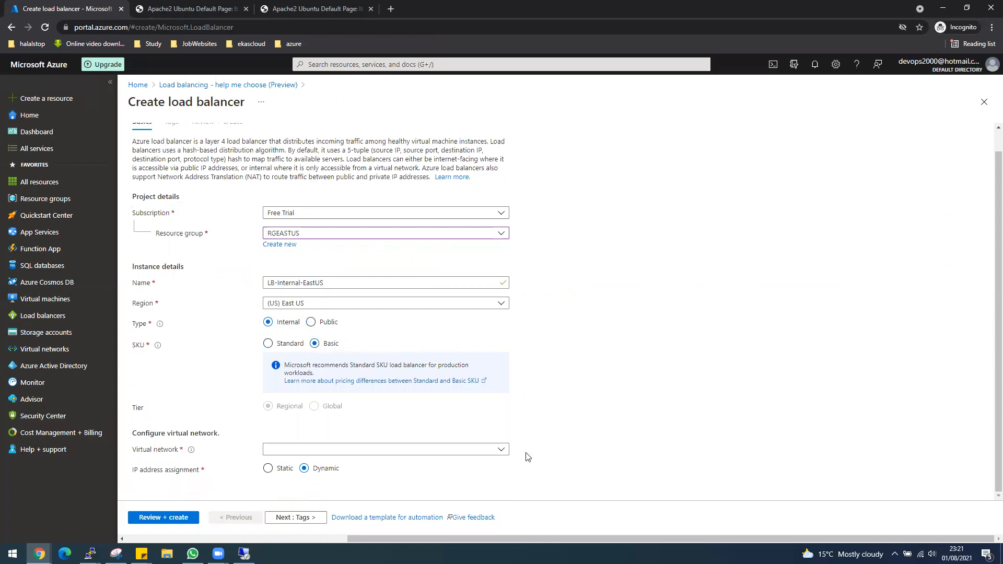
left_click(503, 451)
left_click(294, 503)
scroll(611, 452, "down", 1)
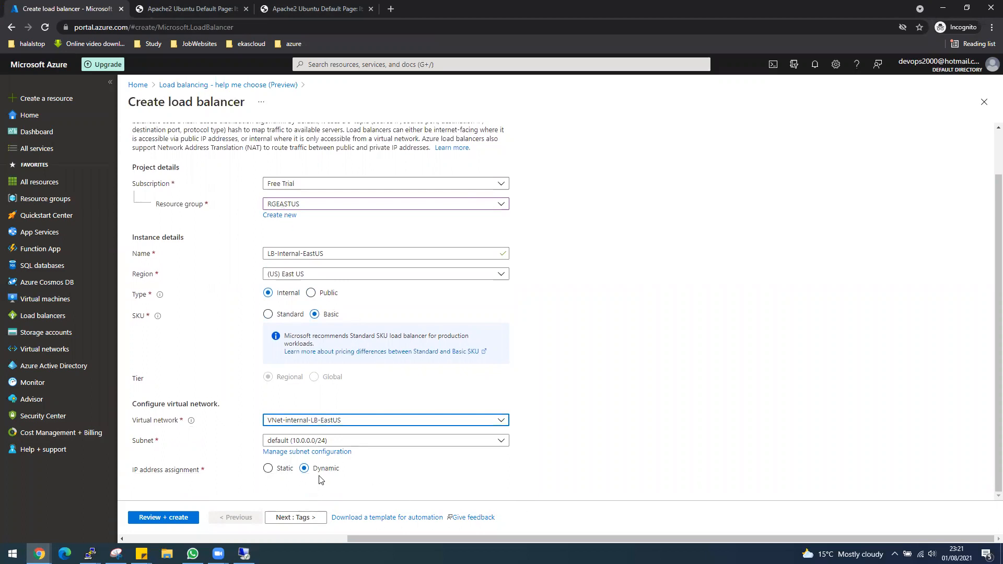
left_click(182, 515)
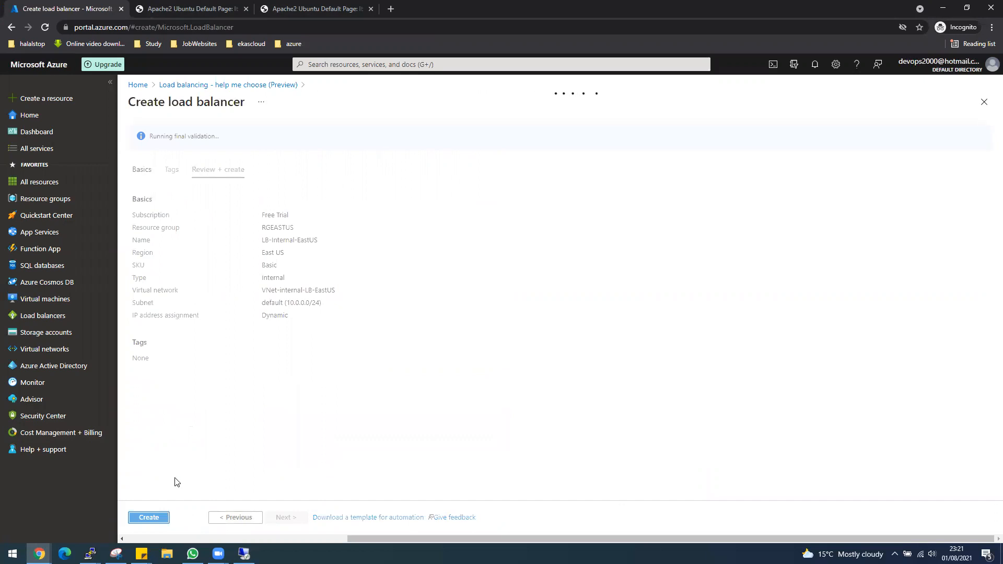
Step: Create LB-Internal-EastUS and open its overview once the deployment succeeds
left_click(150, 518)
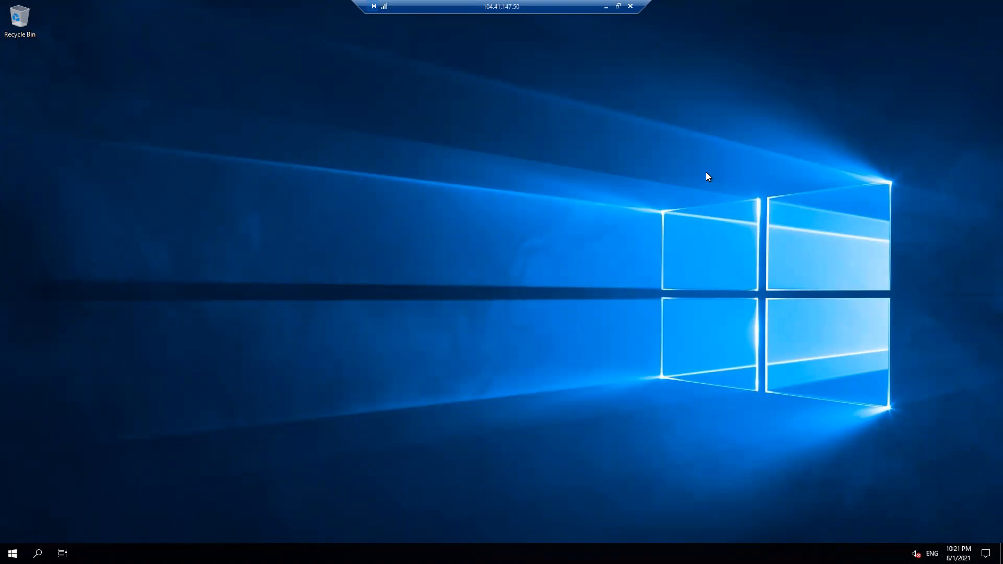
left_click(606, 7)
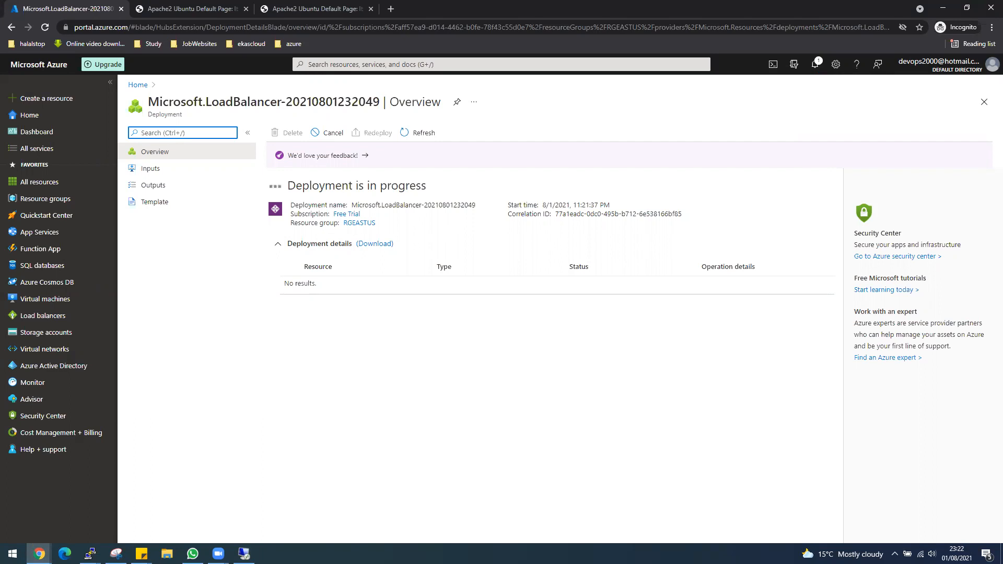
left_click(244, 554)
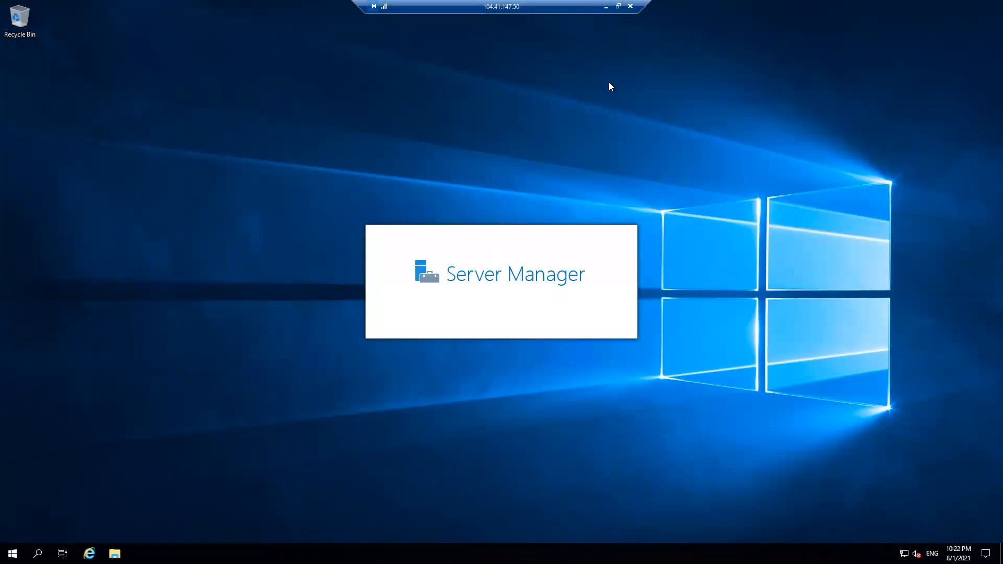
left_click(606, 7)
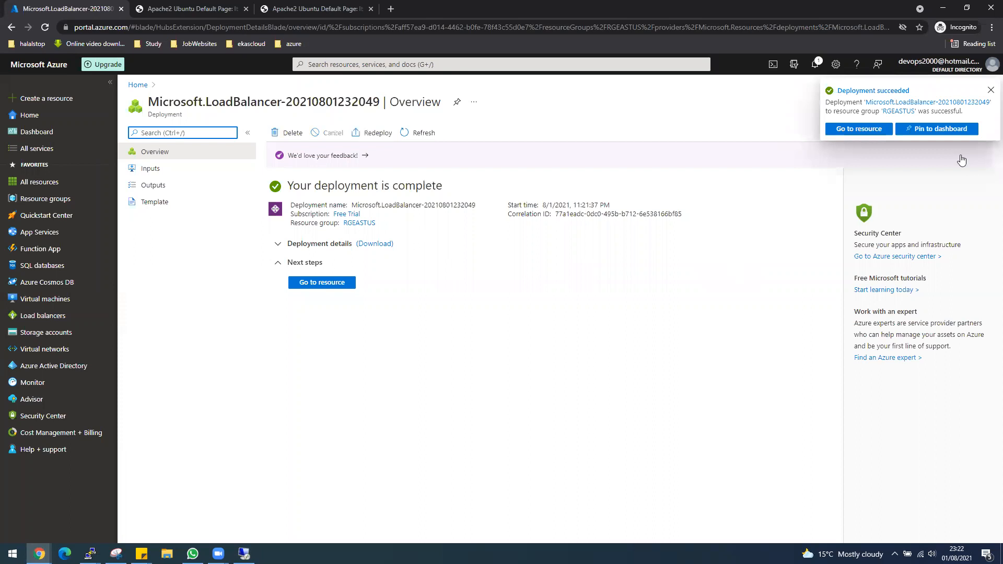
left_click(879, 132)
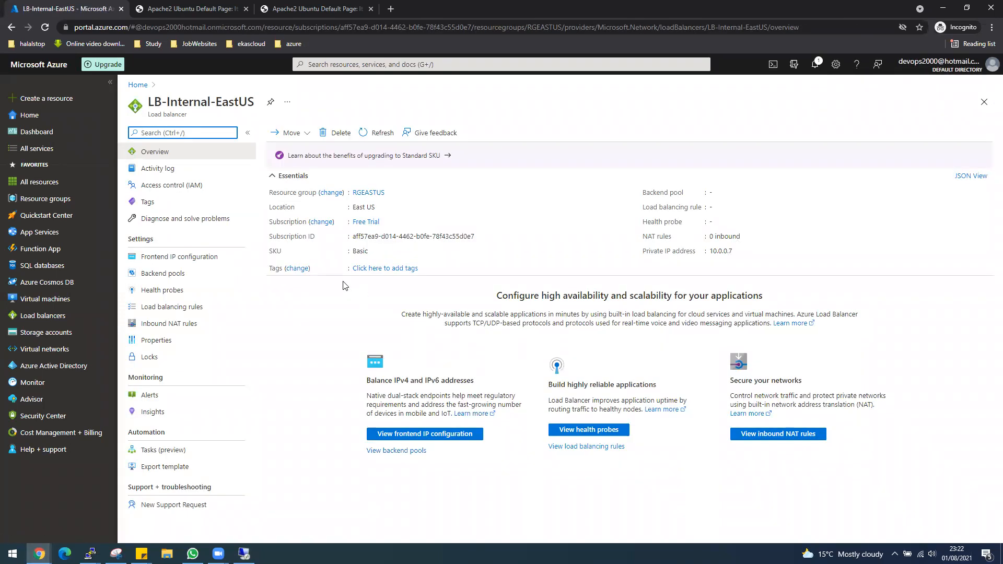
Step: Check the frontend IP configuration, then begin adding a backend pool from Backend pools
left_click(201, 255)
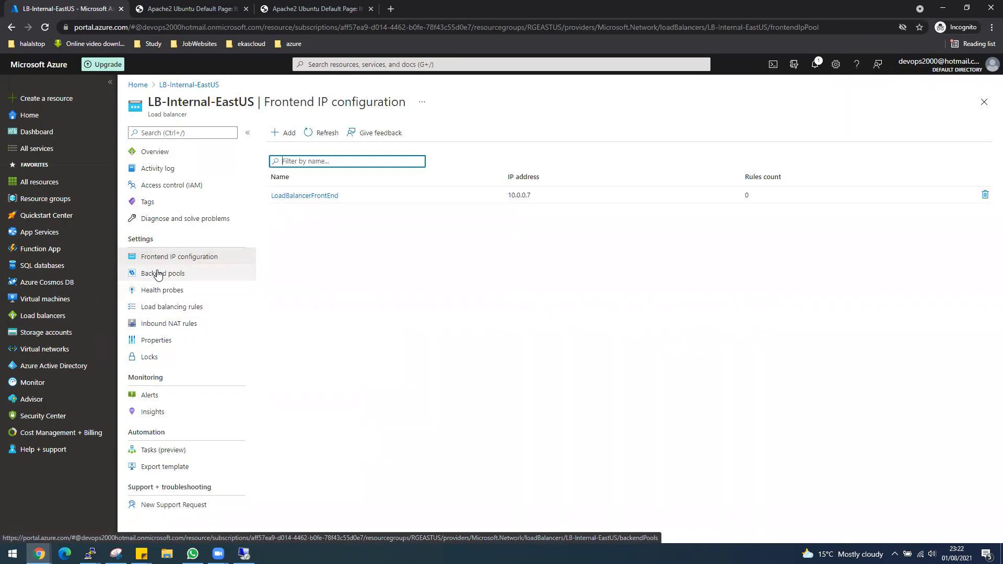
left_click(158, 275)
left_click(287, 133)
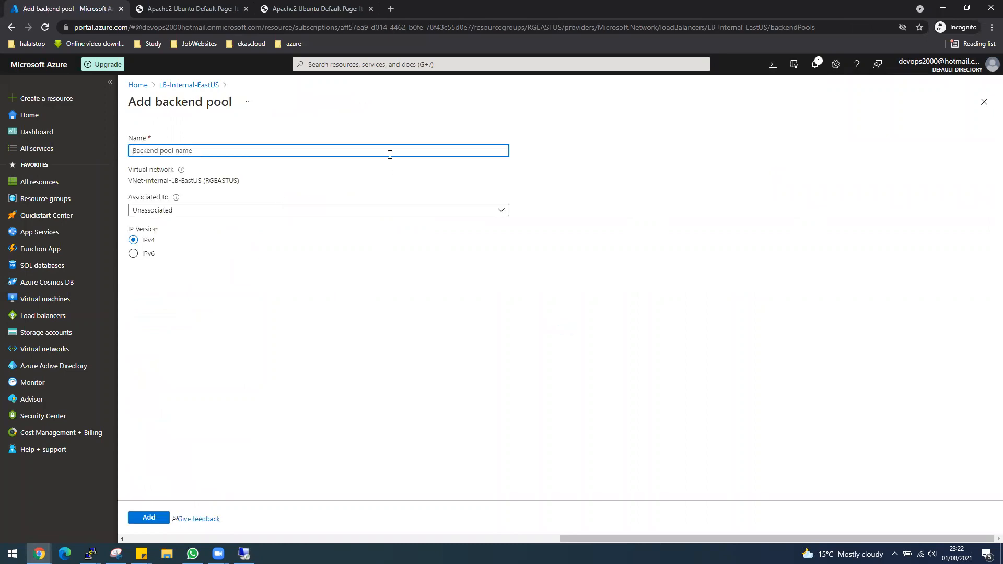
Step: Name the backend pool pool1 and associate it with virtual machines
type("p")
key("BackSpace")
type("pool1l1")
left_click(152, 211)
left_click(180, 243)
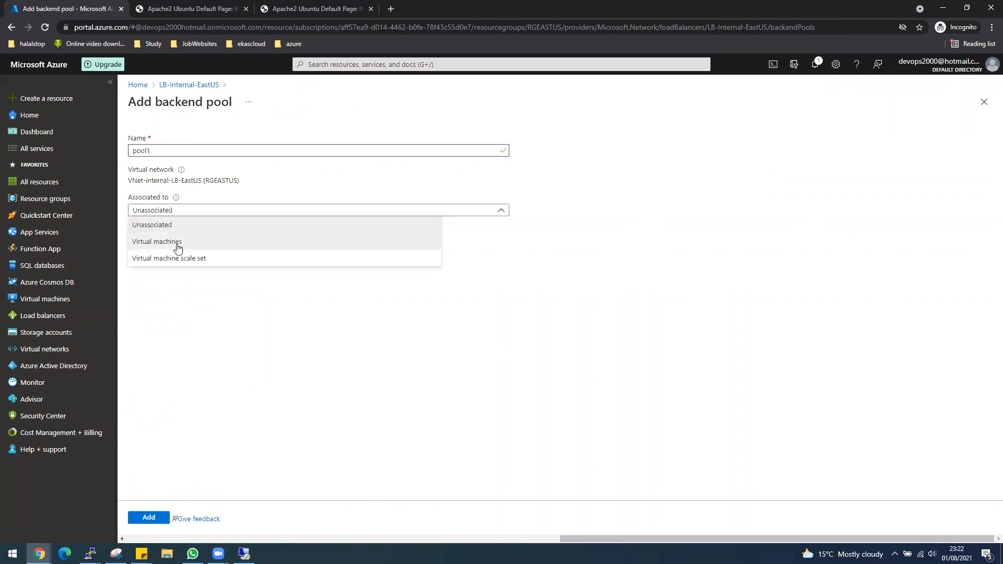
Step: Add vm1-lb-eastus and vm2-lb-eastus to pool1, create it, and return to the remote session
left_click(151, 342)
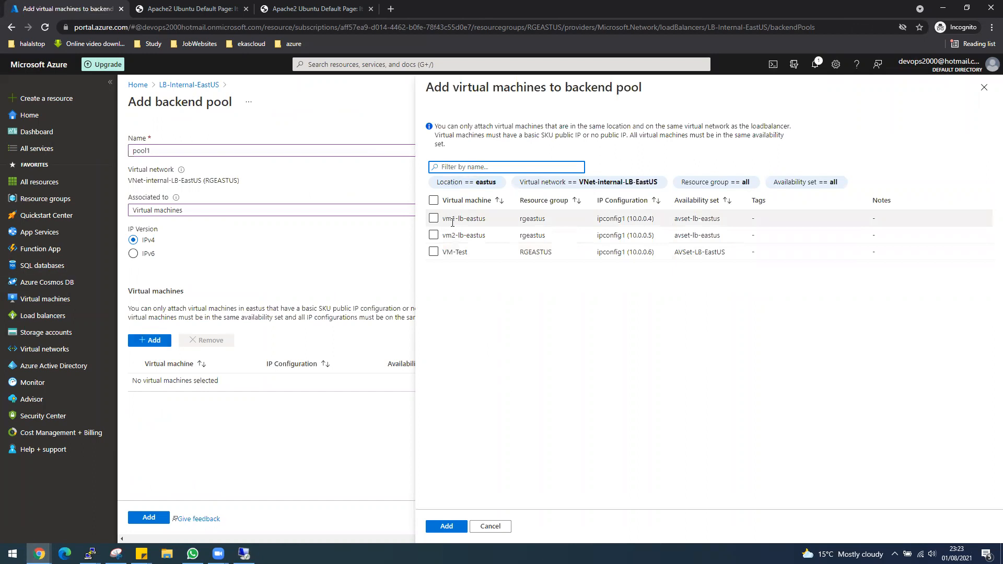
left_click(433, 218)
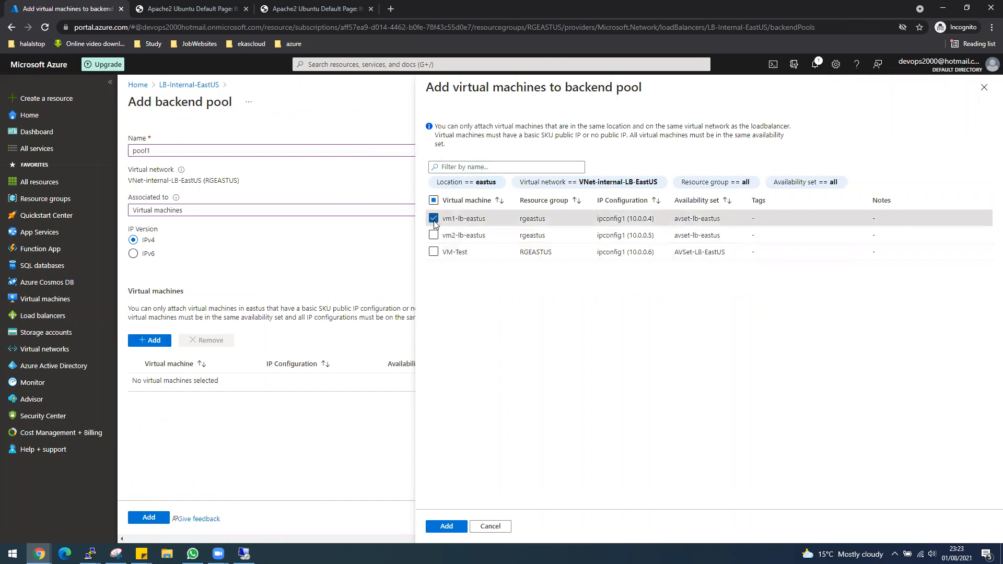
left_click(433, 235)
left_click(446, 526)
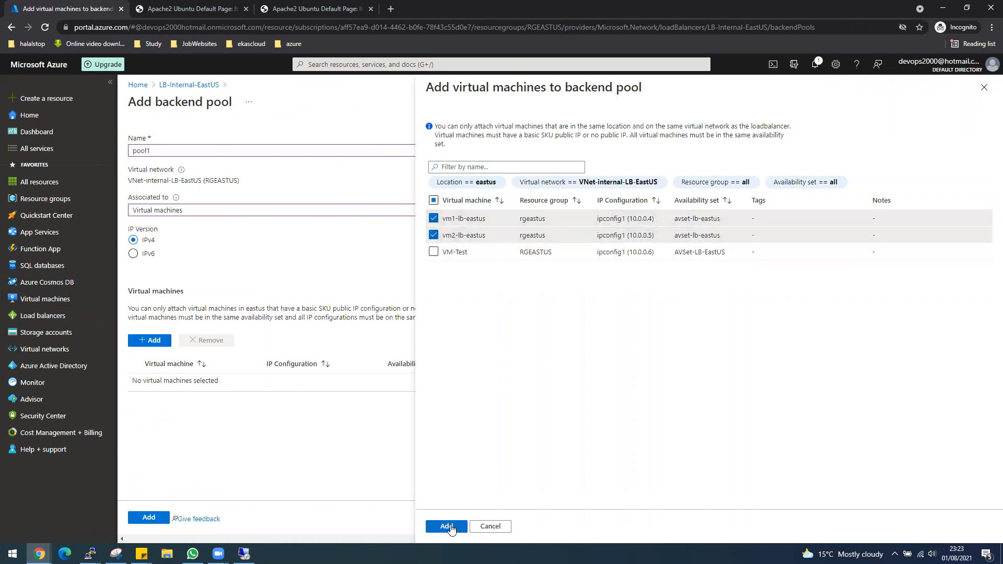
left_click(148, 518)
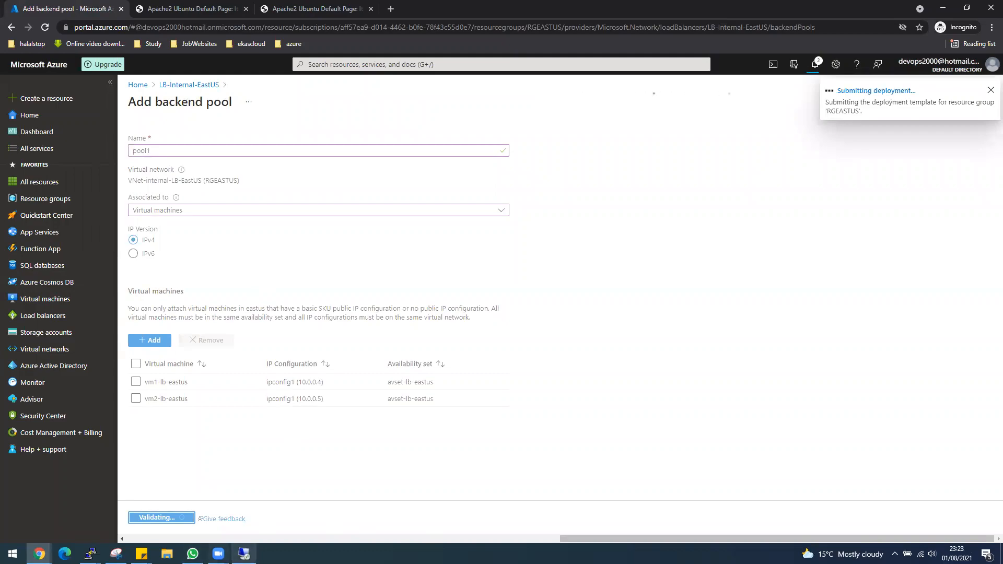
left_click(244, 553)
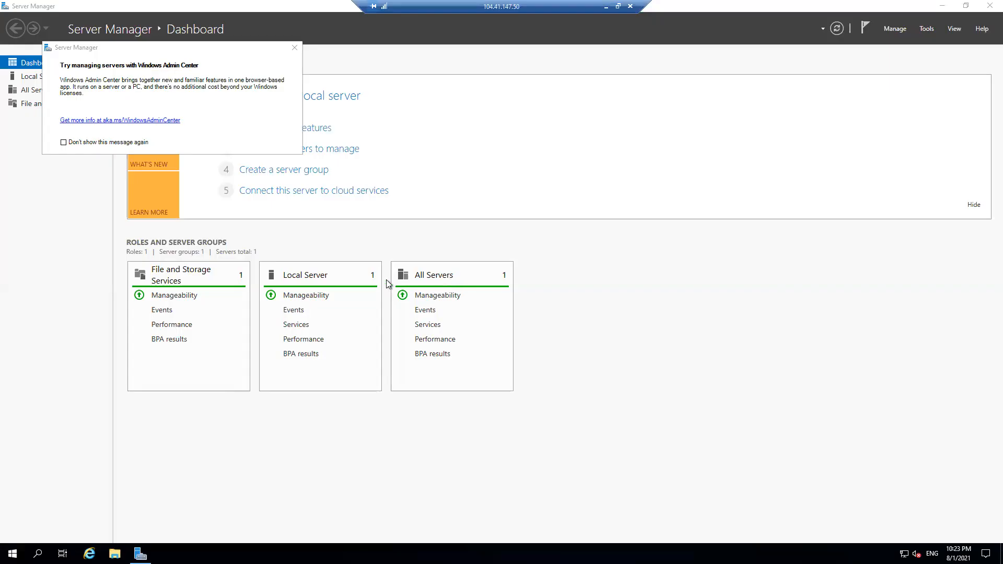
Step: On VM-Test's Local Server page, set IE Enhanced Security Configuration Off for Administrators and Users
left_click(32, 79)
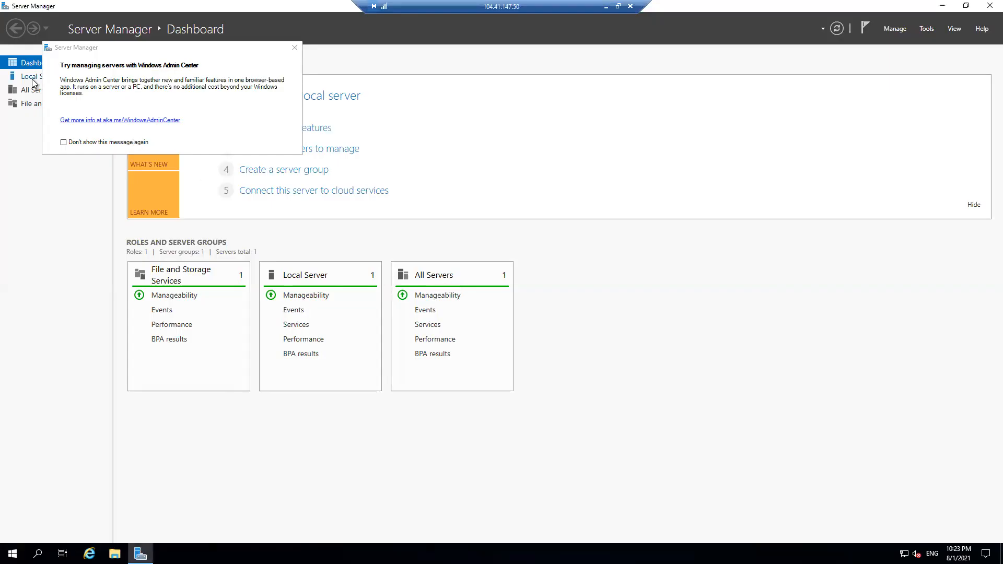
left_click(295, 50)
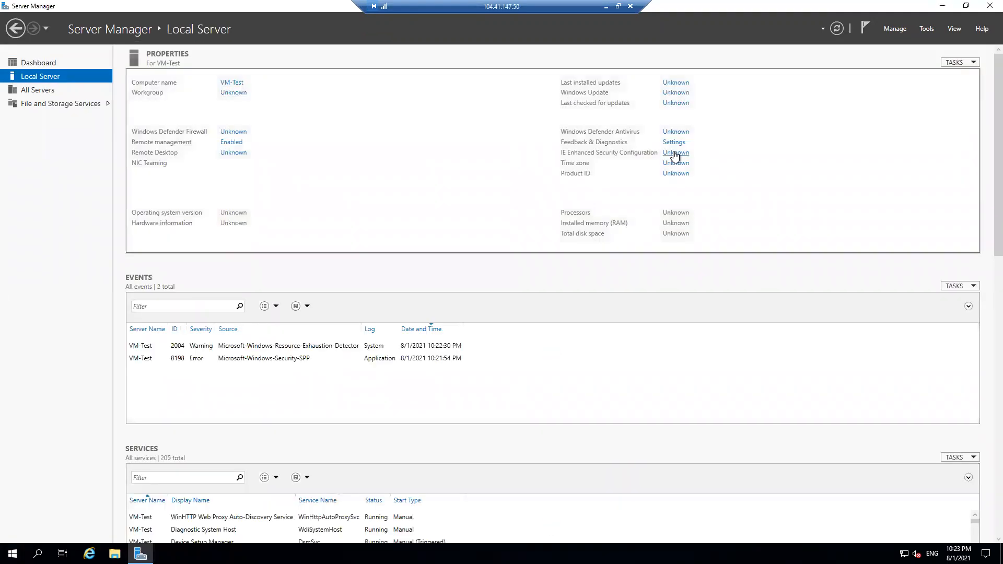
left_click(442, 263)
left_click(442, 325)
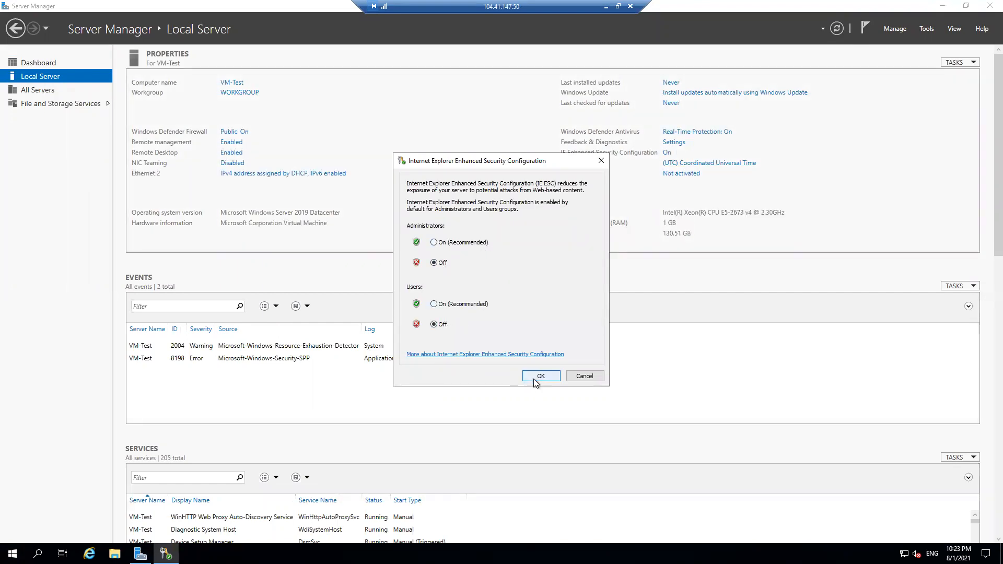
left_click(537, 376)
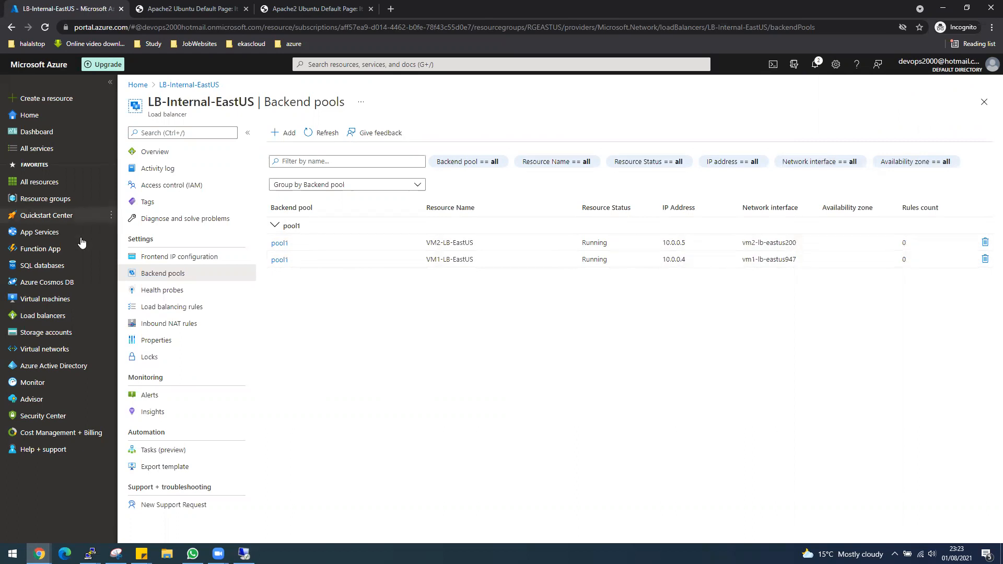
Step: Add health probe HP-LB using the default TCP port 80, interval 5 and threshold 2
left_click(162, 290)
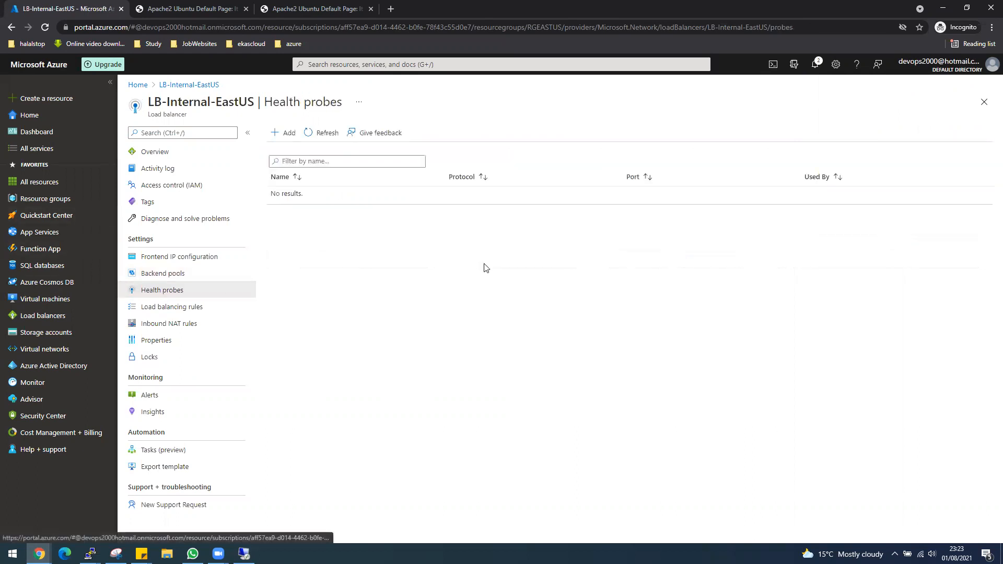
left_click(286, 134)
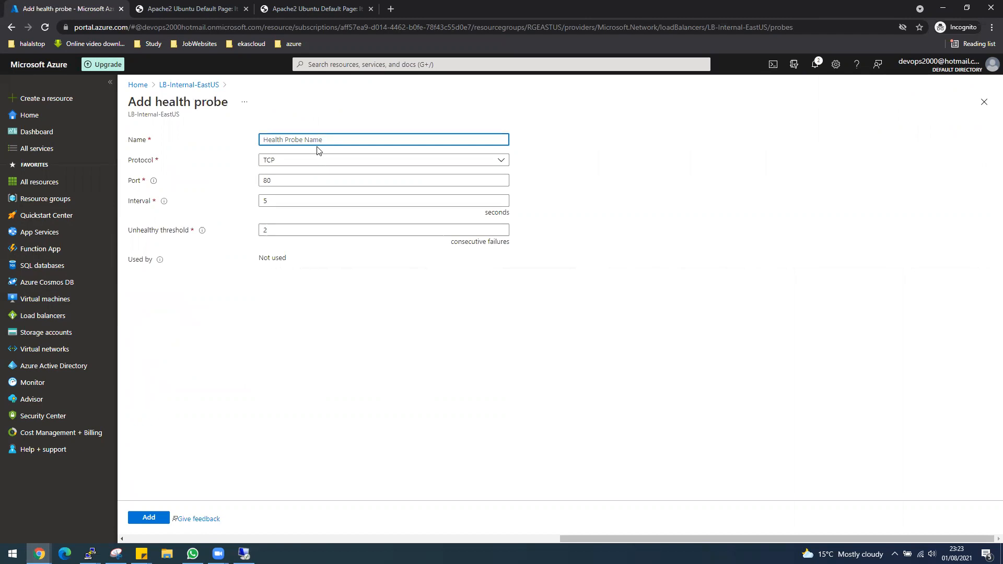
type("HP-LB")
left_click(151, 519)
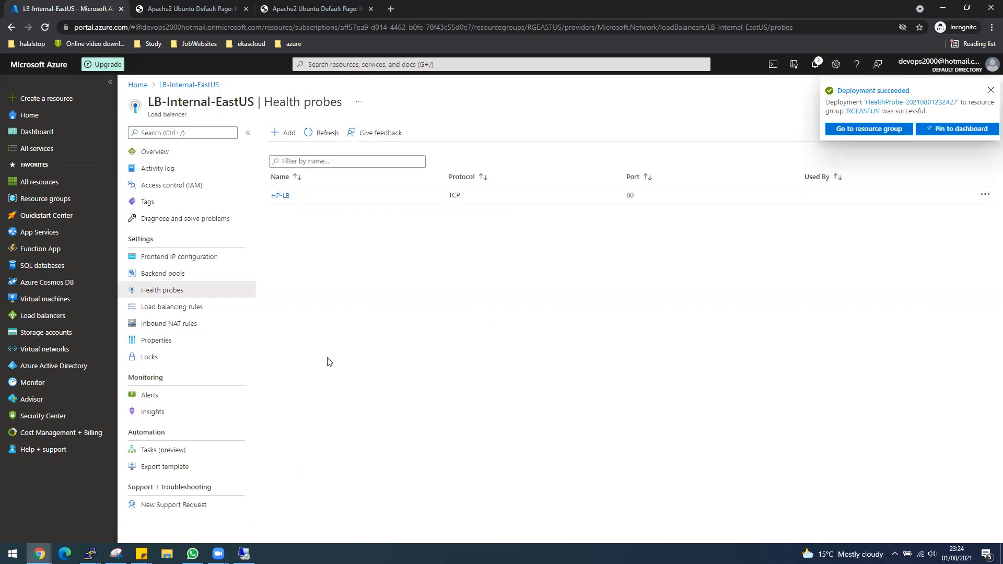
Step: Start rule LB-Internal-Rule1 on frontend LoadBalancerFrontEnd (10.0.0.7) with frontend and backend port 80
left_click(192, 308)
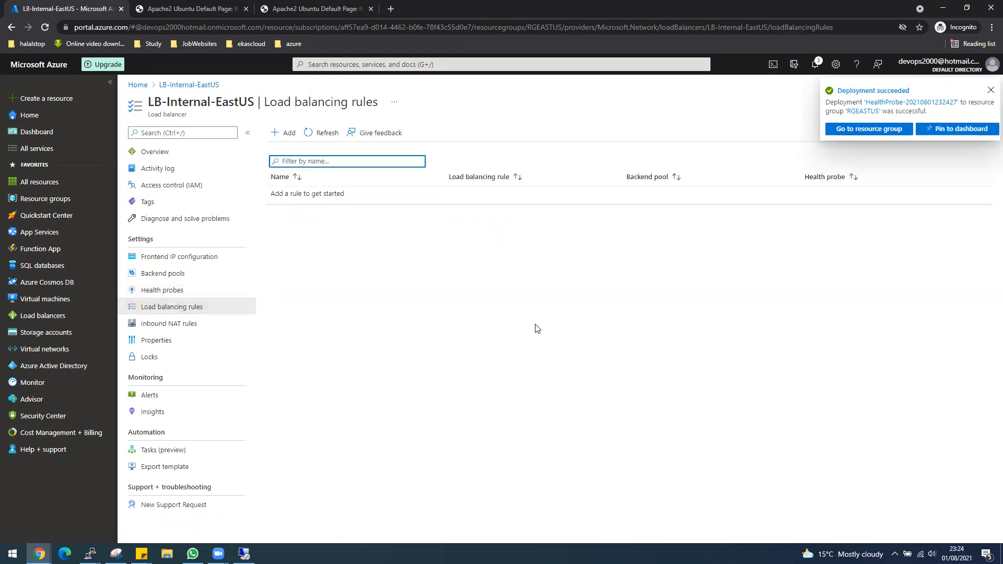
left_click(288, 132)
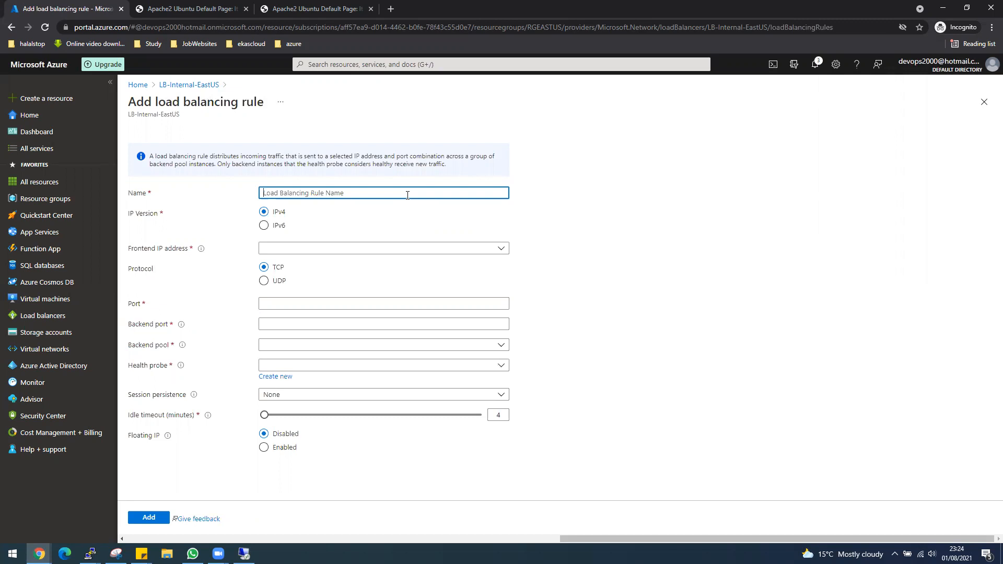
type("LB")
type("-Inte")
type("rna")
type(";")
type("l-R")
type("ule1")
left_click(301, 253)
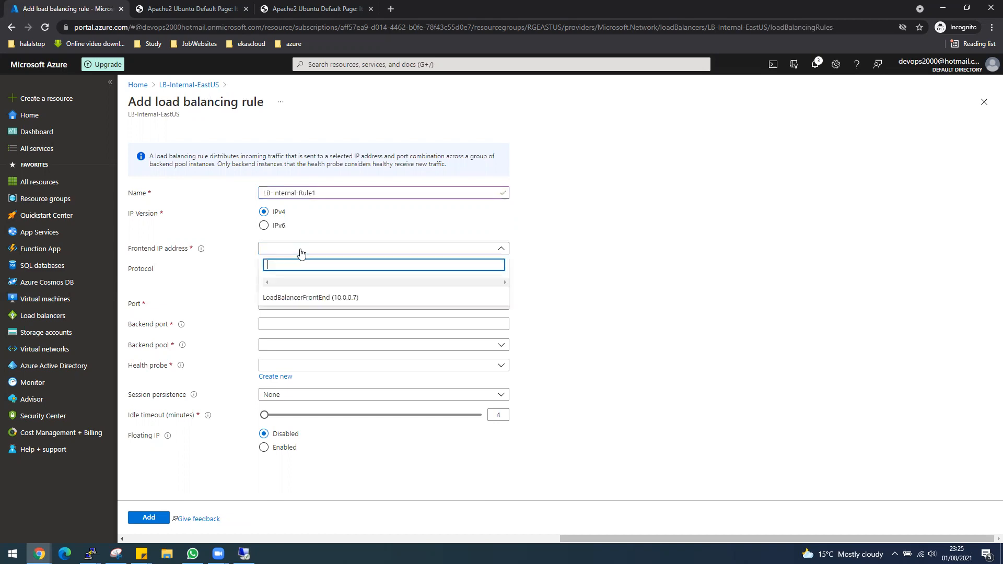
left_click(313, 300)
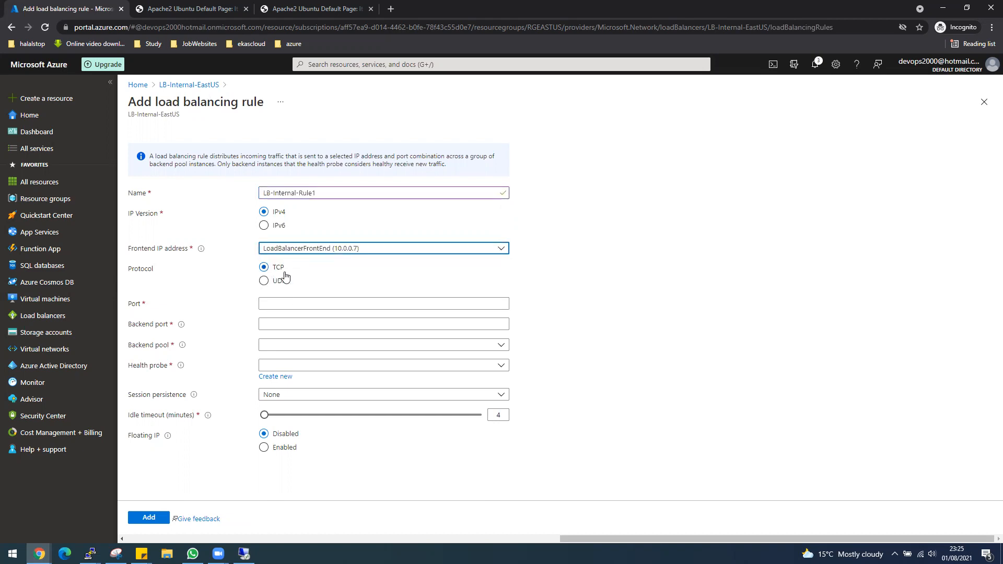
left_click(293, 301)
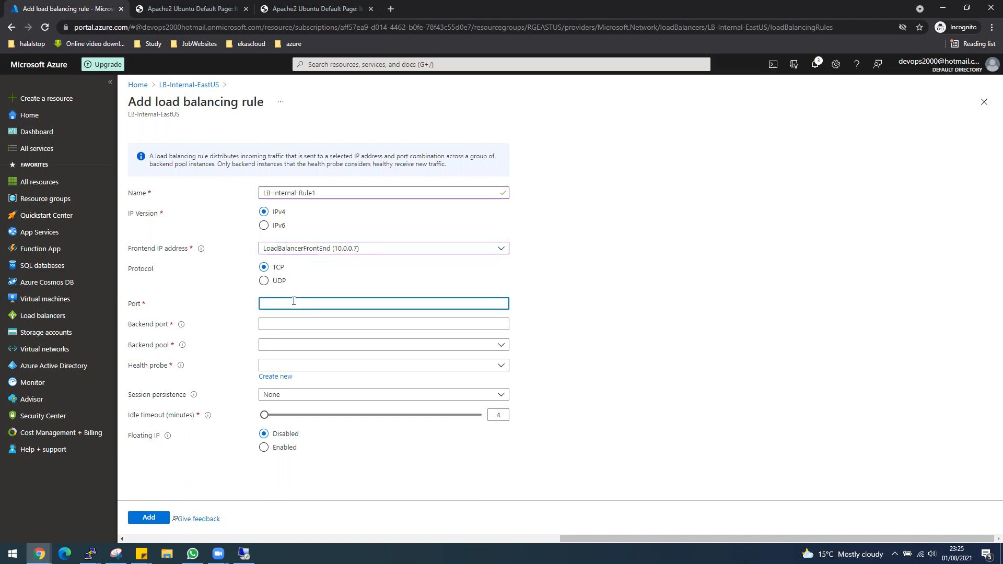
type("80")
key("Tab")
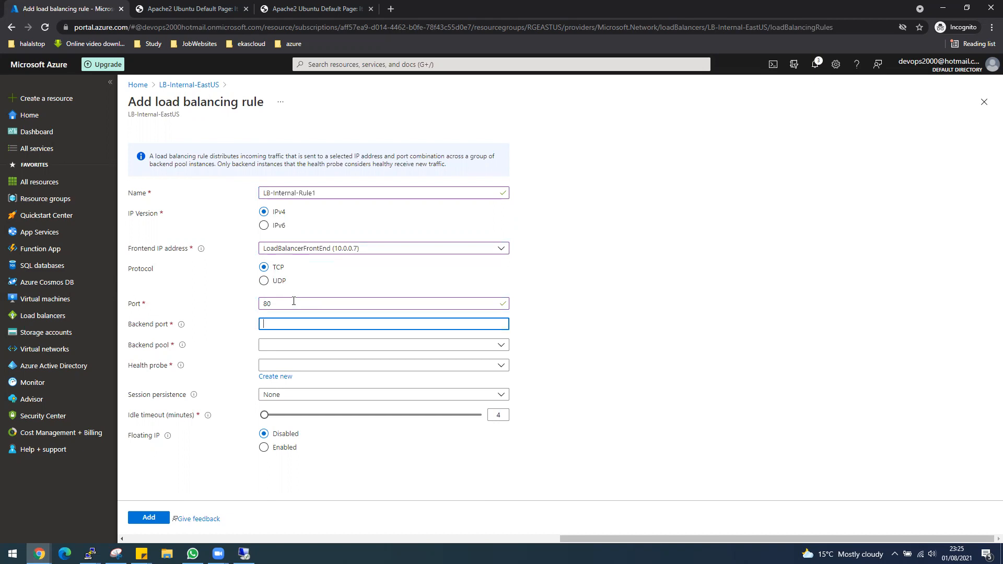
type("80")
Step: Assign backend pool pool1 and health probe HP-LB, keep session persistence None, and add the rule
left_click(291, 350)
left_click(289, 375)
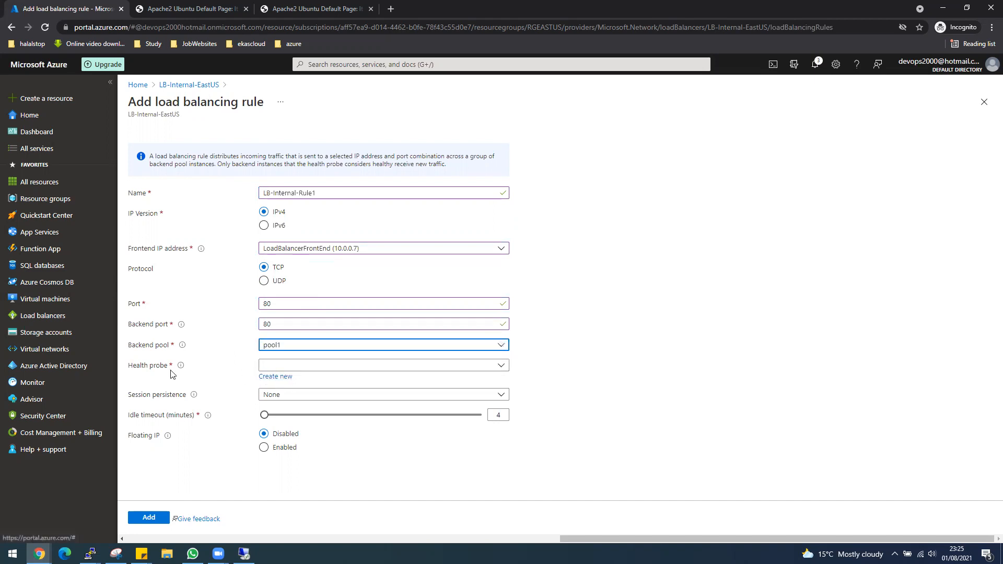
left_click(311, 366)
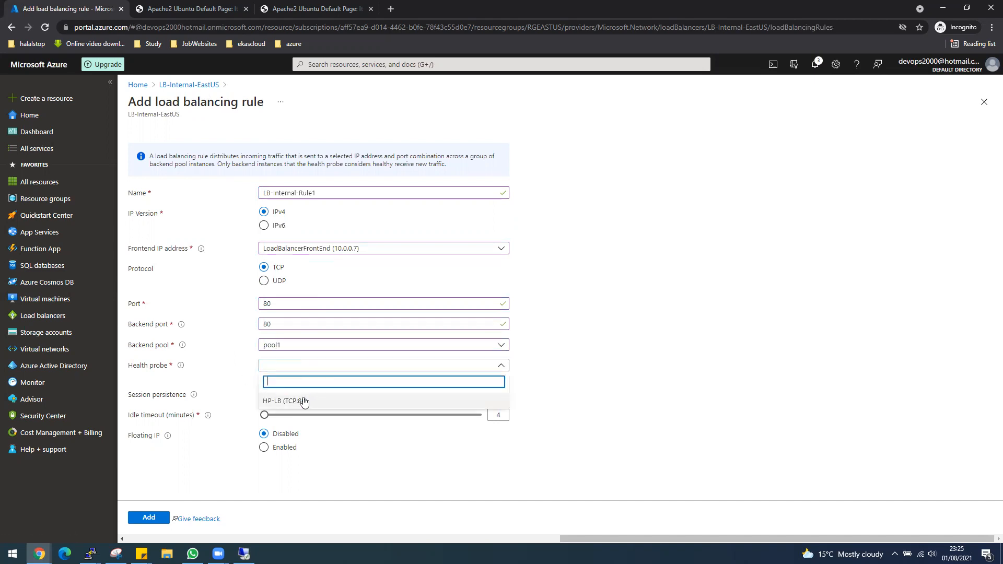
left_click(302, 401)
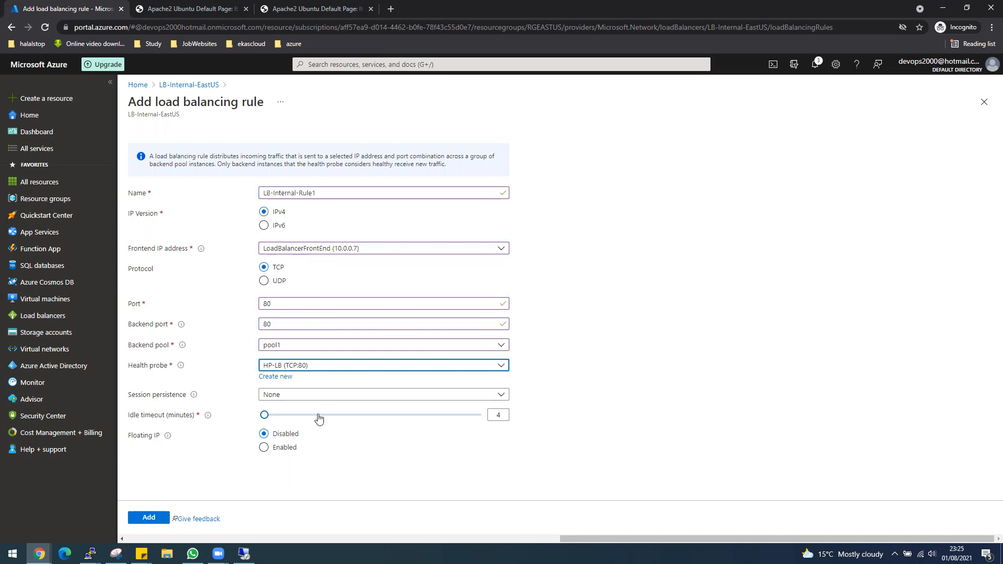
left_click(301, 401)
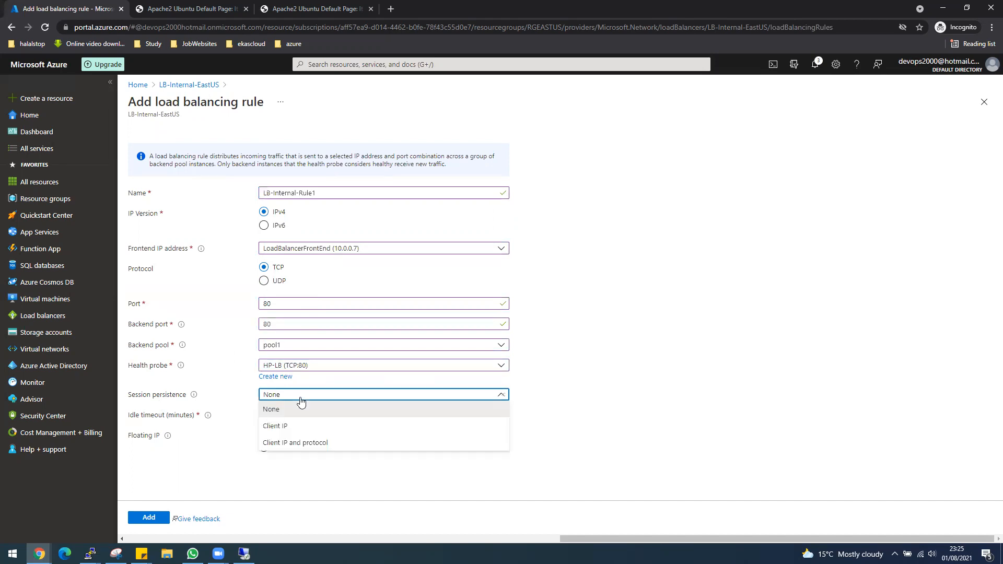
left_click(658, 391)
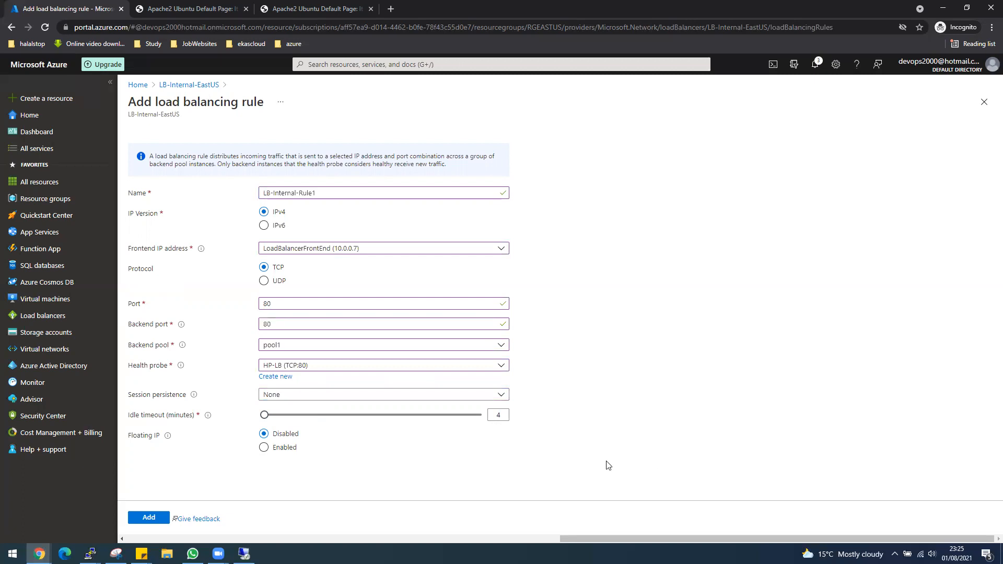
left_click(151, 518)
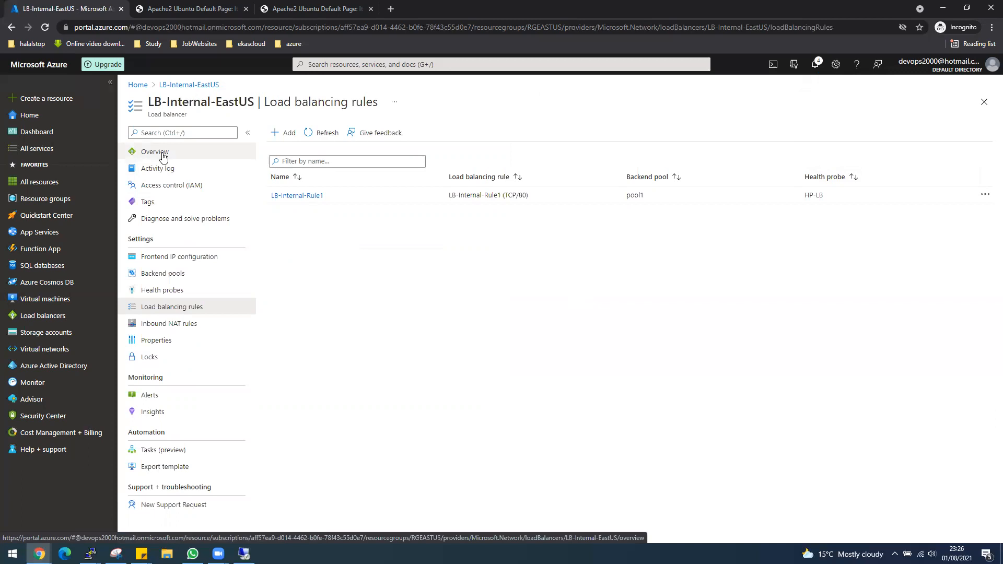
Step: Copy frontend IP 10.0.0.7 from Frontend IP configuration, view Backend pools, then go to VM-Test
left_click(163, 260)
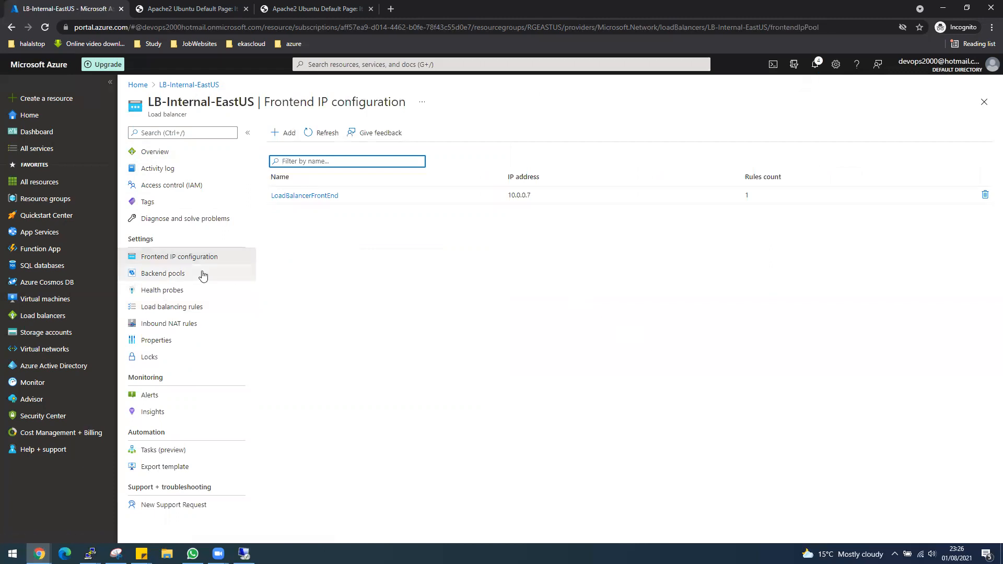
double_click(518, 193)
right_click(518, 194)
left_click(533, 199)
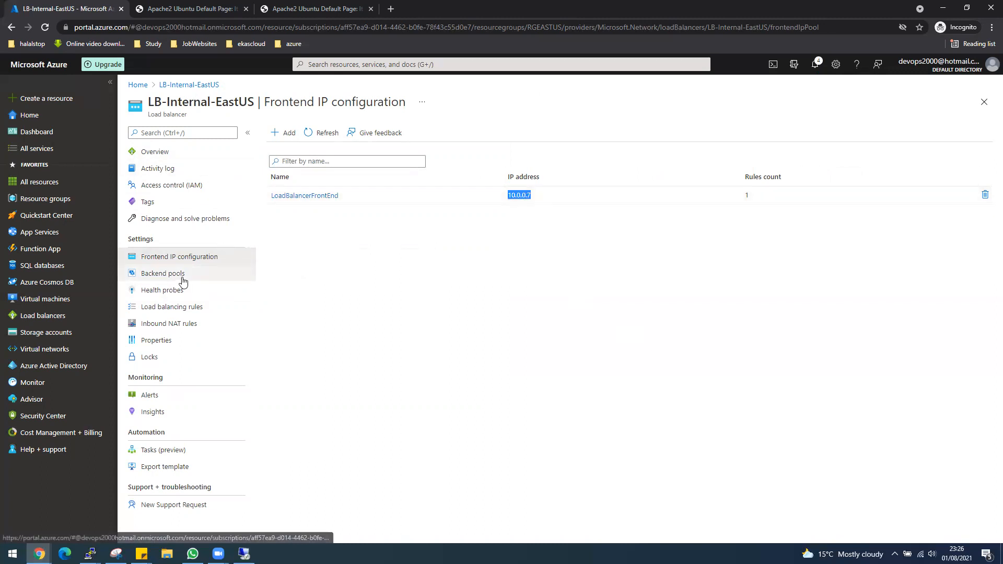
left_click(167, 274)
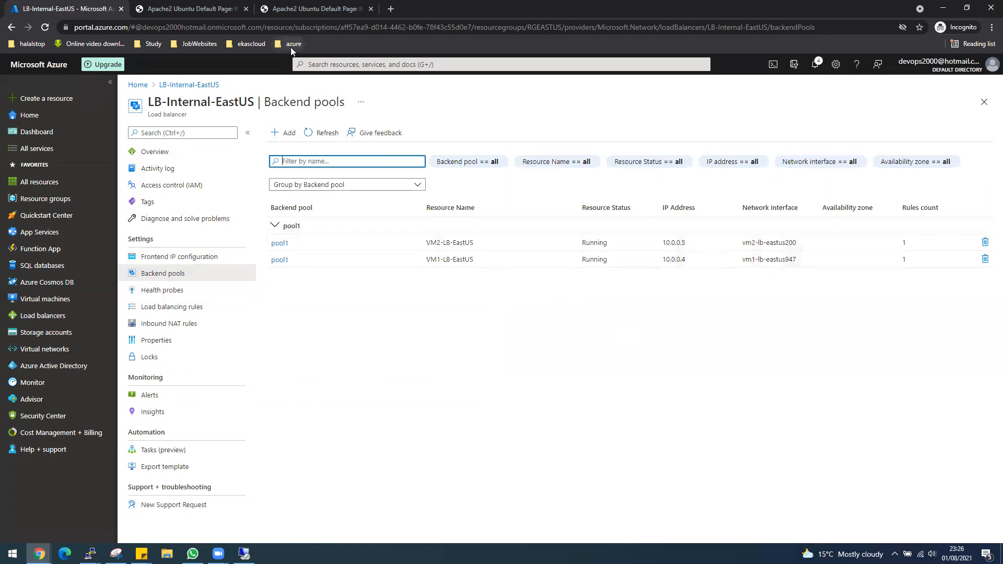
left_click(244, 554)
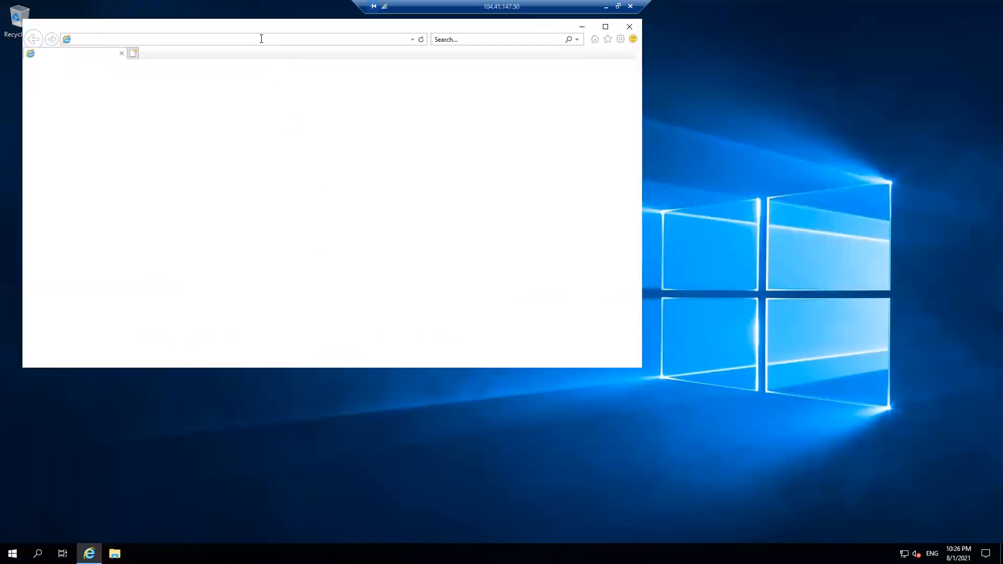
Step: Browse to 10.0.0.7, dismiss the IE setup prompt, and confirm the VM1 heading appears
type("10.0.0.7")
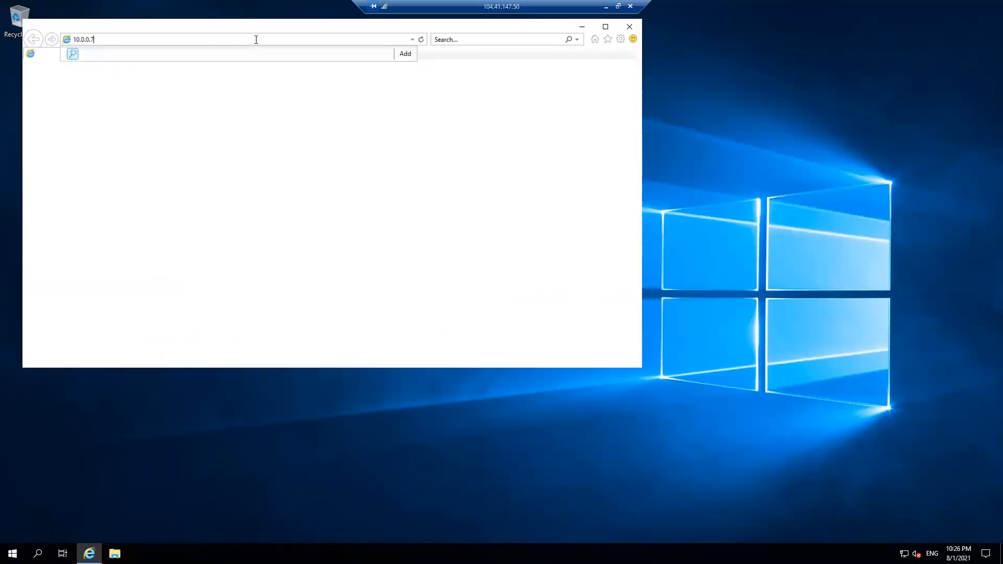
key("Return")
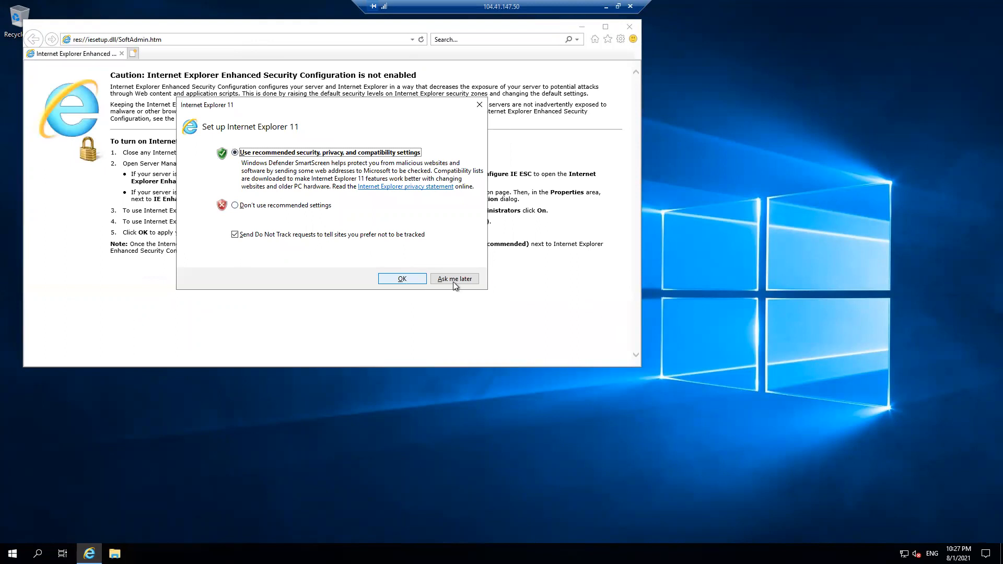
left_click(407, 276)
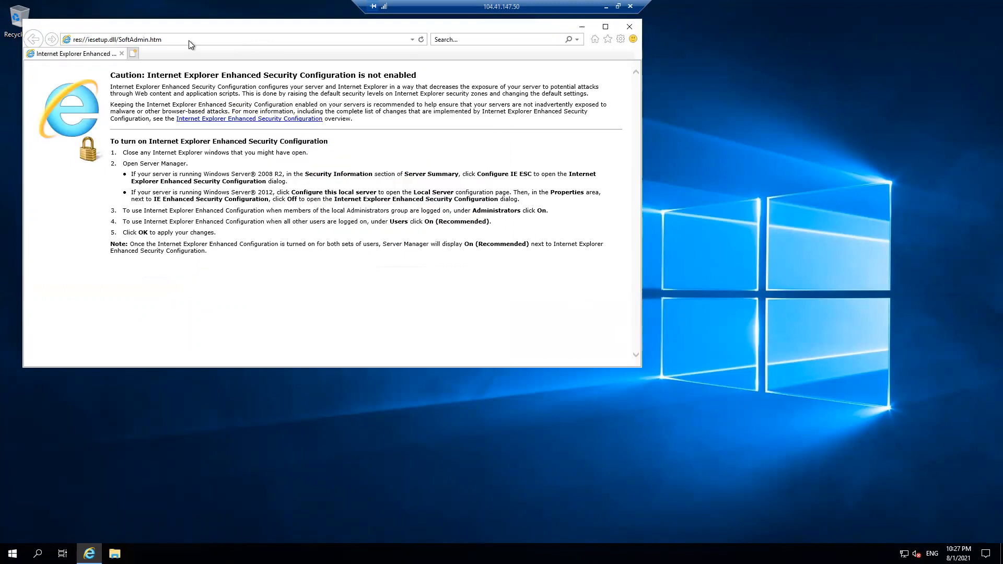
left_click(420, 39)
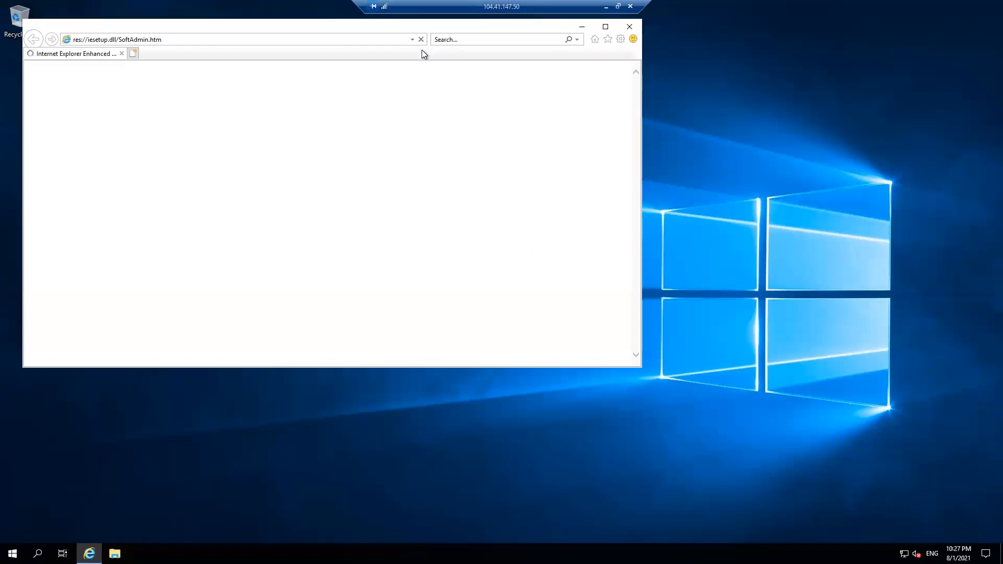
left_click(306, 43)
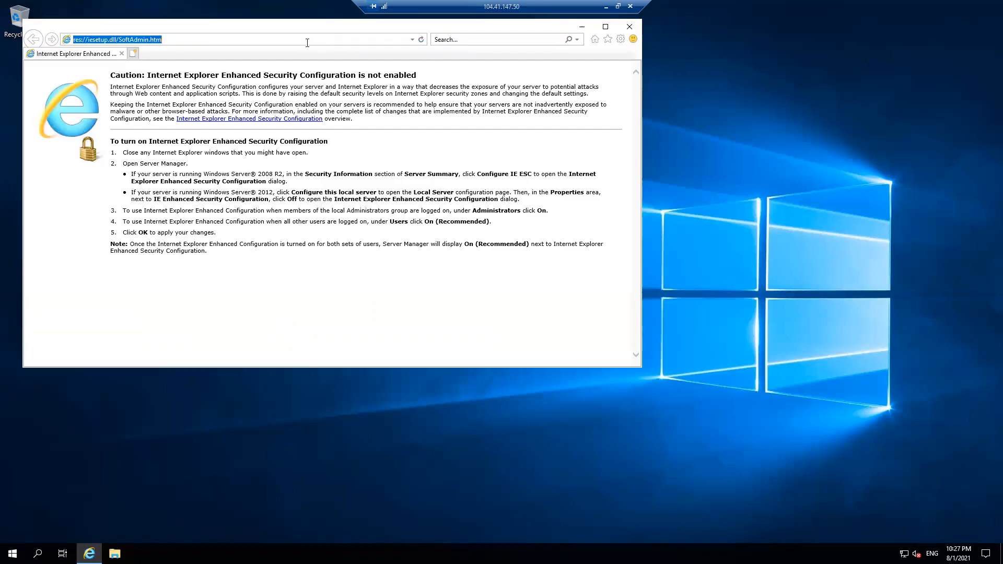
type("10.0.0.7")
key("Return")
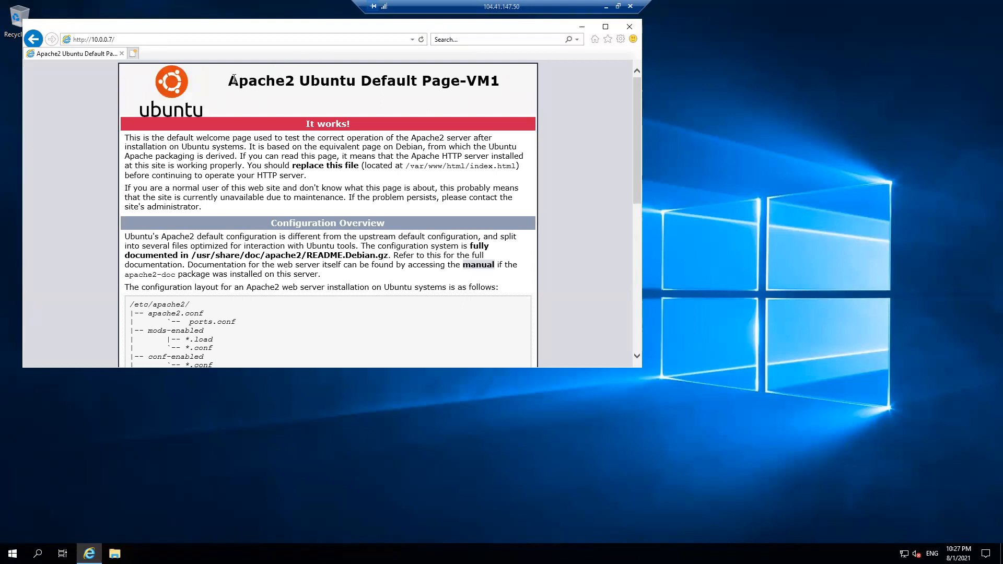
left_click_drag(230, 79, 494, 79)
left_click_drag(374, 26, 589, 58)
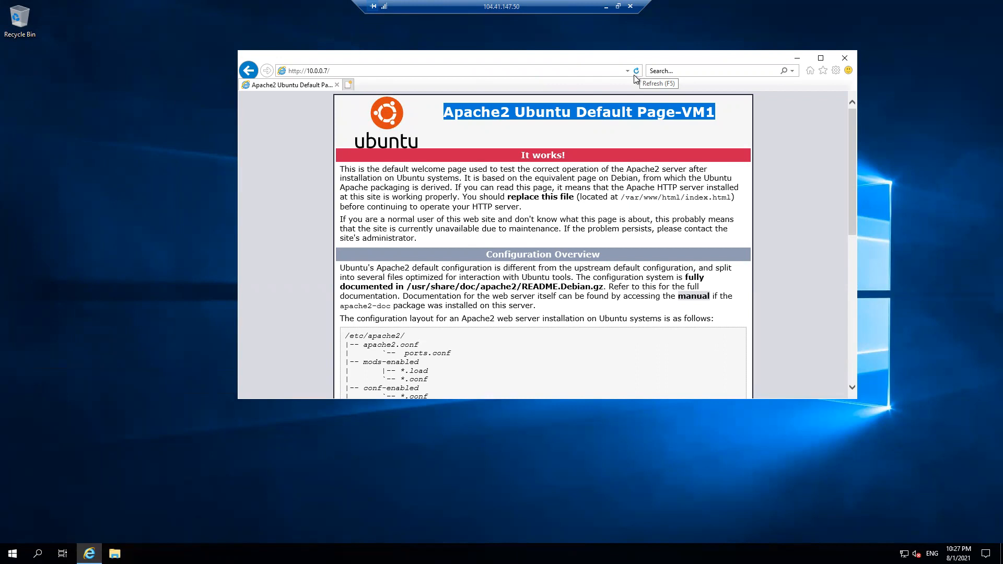
left_click(637, 76)
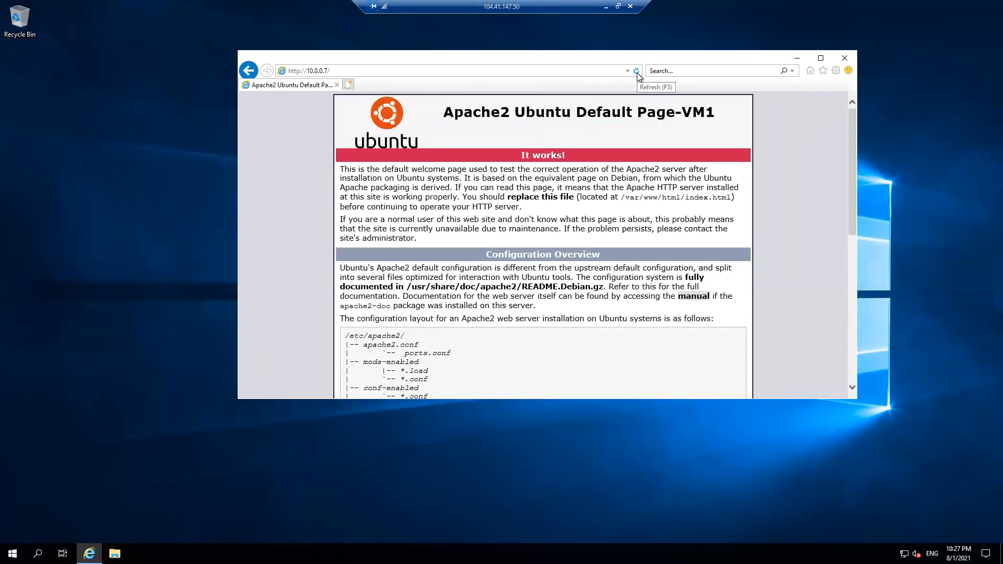
left_click(637, 76)
left_click(636, 71)
left_click(636, 71)
left_click(970, 553)
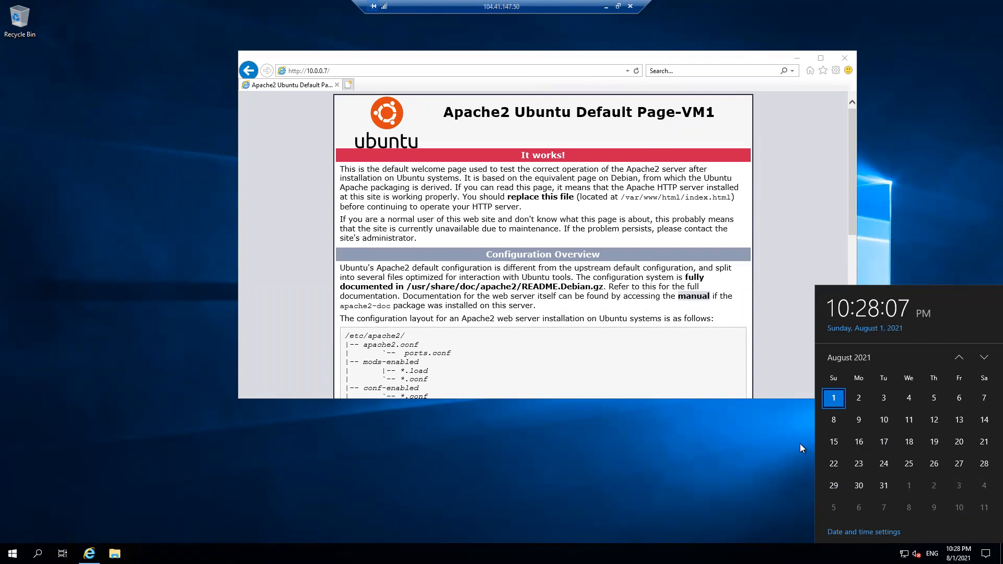
left_click(638, 74)
left_click(638, 73)
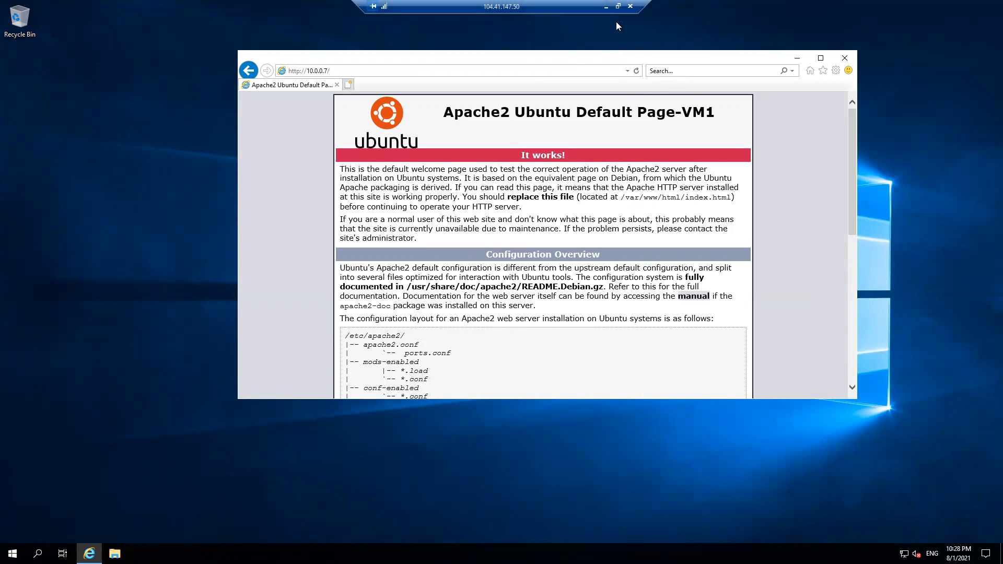
left_click(606, 7)
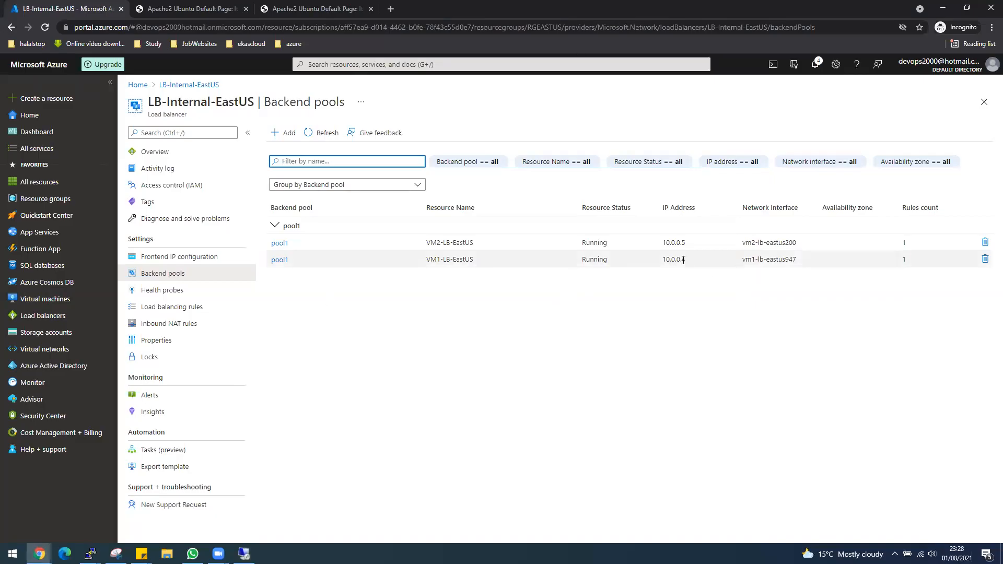
left_click(182, 10)
left_click(313, 9)
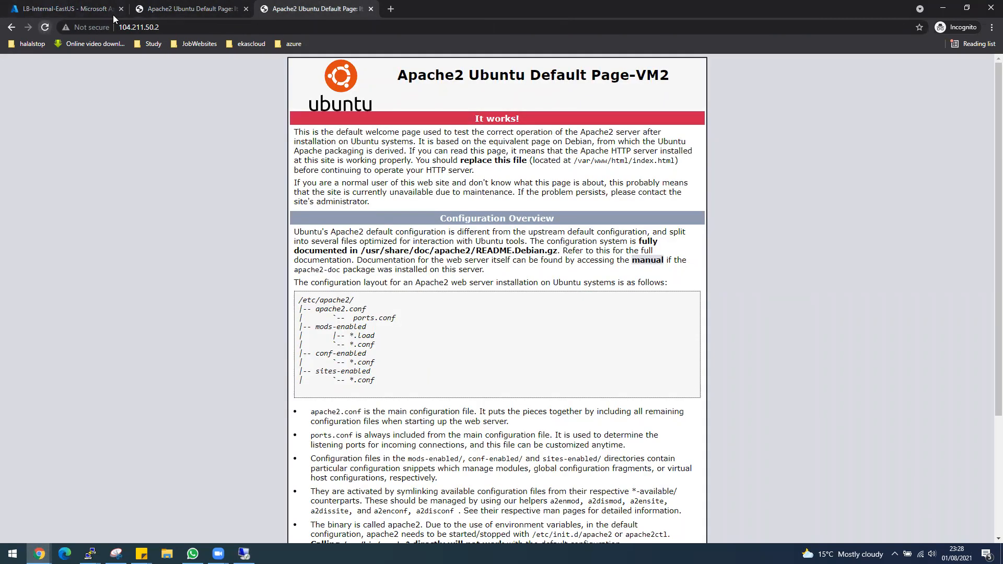
left_click(192, 9)
left_click(45, 28)
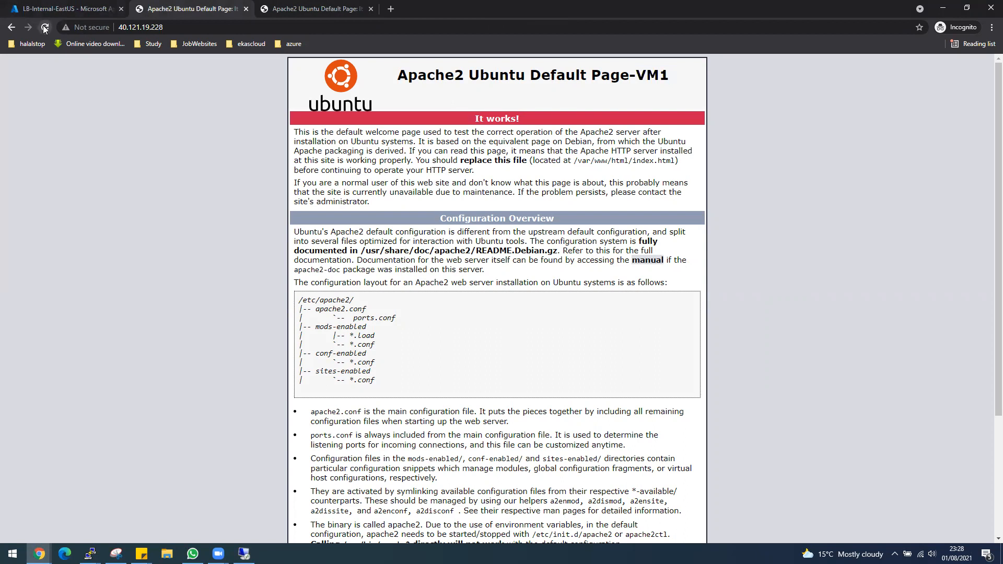
left_click(57, 7)
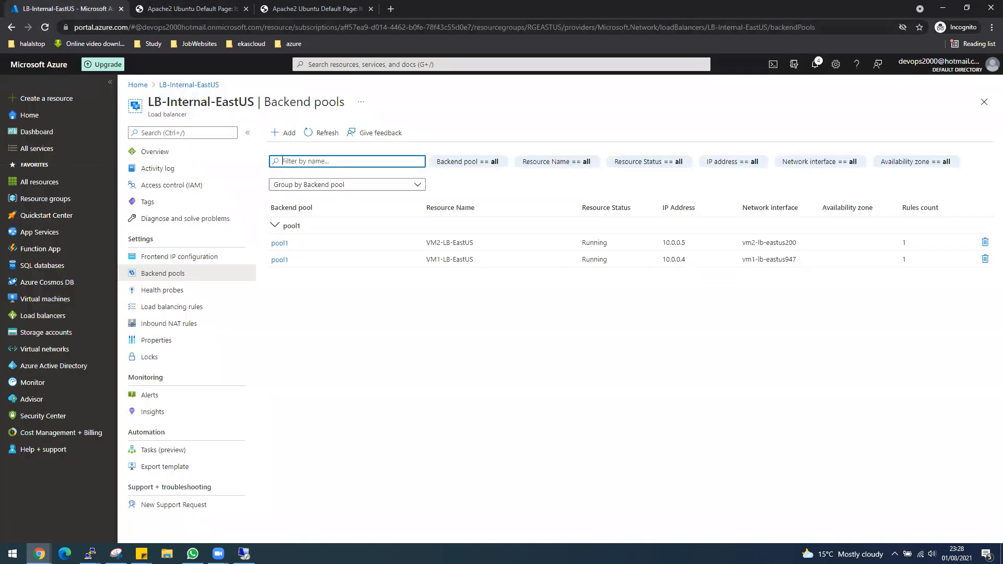
left_click(244, 553)
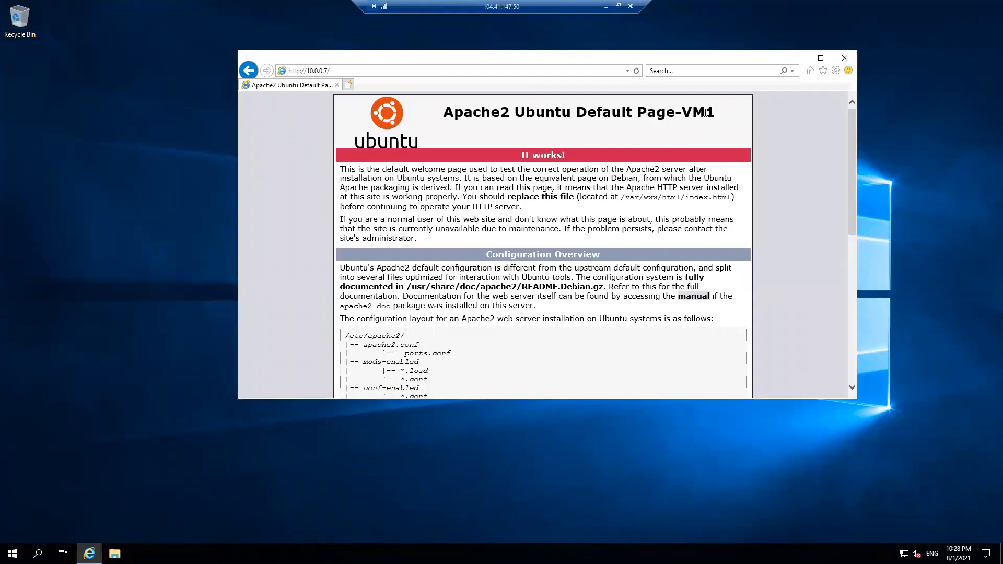
Step: Refresh 10.0.0.7 with Refresh and F5 until the VM2 page loads, then minimise the remote session
left_click(638, 71)
left_click(637, 72)
key("F5")
left_click(636, 71)
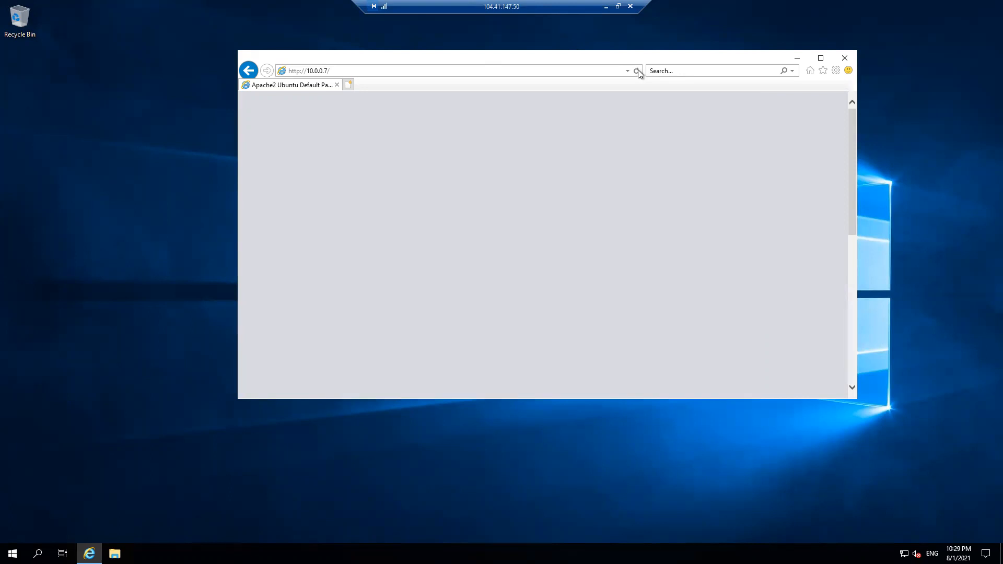
left_click(637, 72)
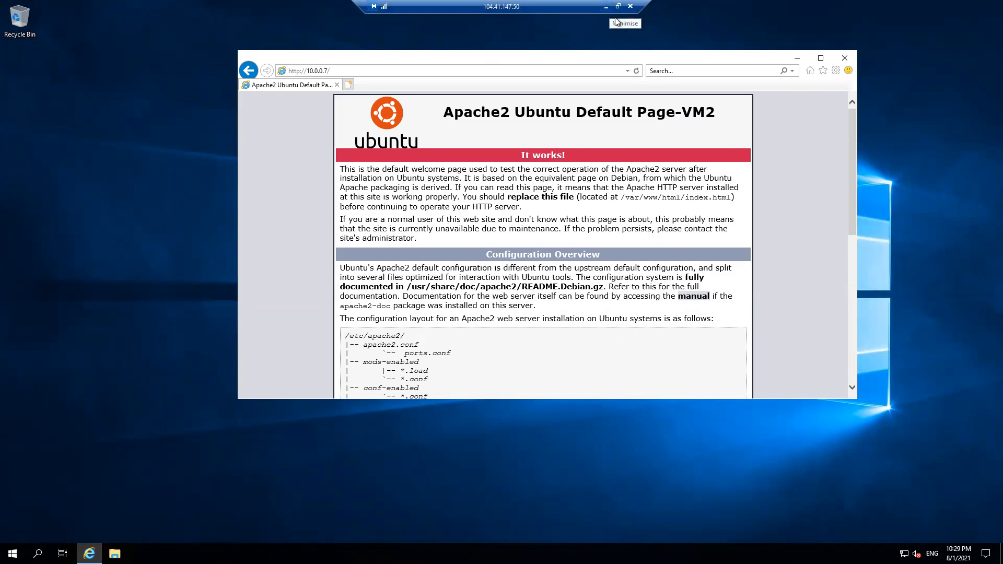
left_click(606, 7)
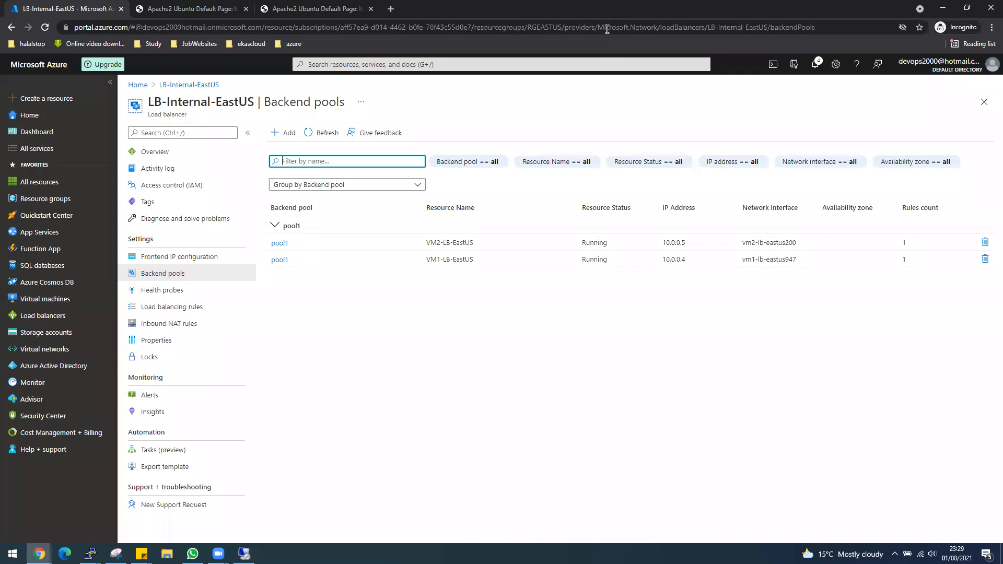